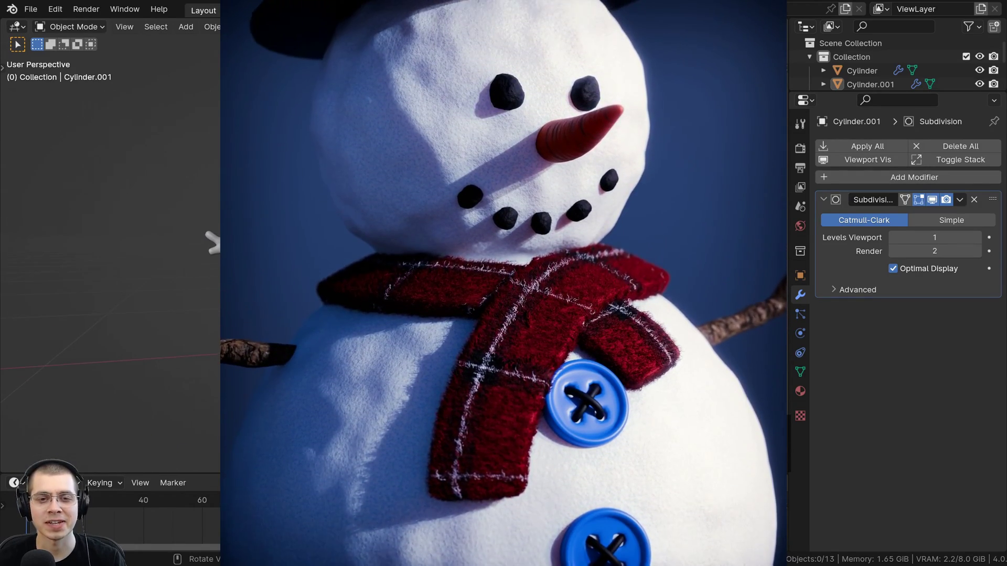
Examine the snowman model's body, head, face and arms from several angles
left_click(870, 83)
left_click(862, 70)
left_click(870, 84)
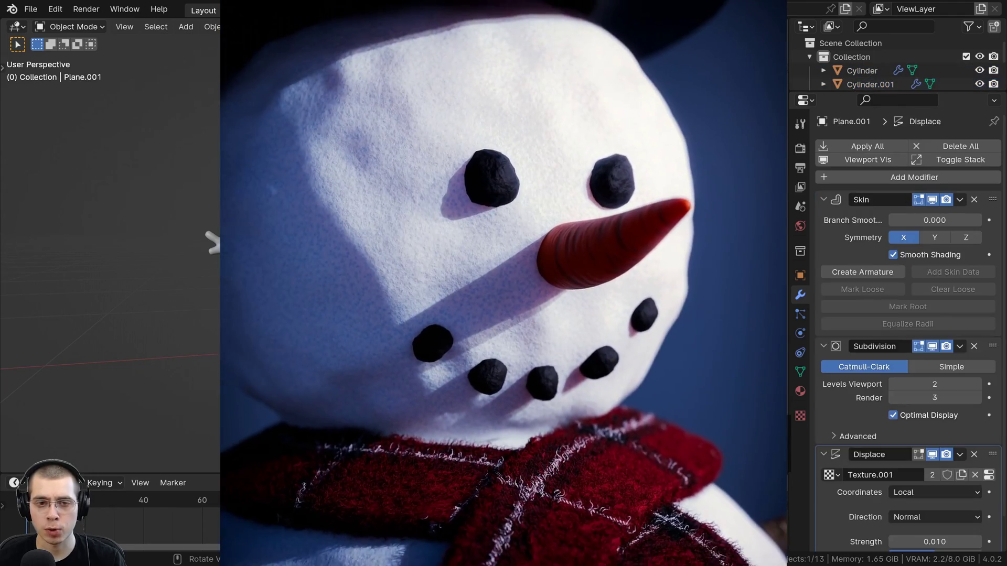
left_click(382, 137)
middle_click_drag(426, 241, 395, 212, "shift")
scroll(429, 189, "up", 3)
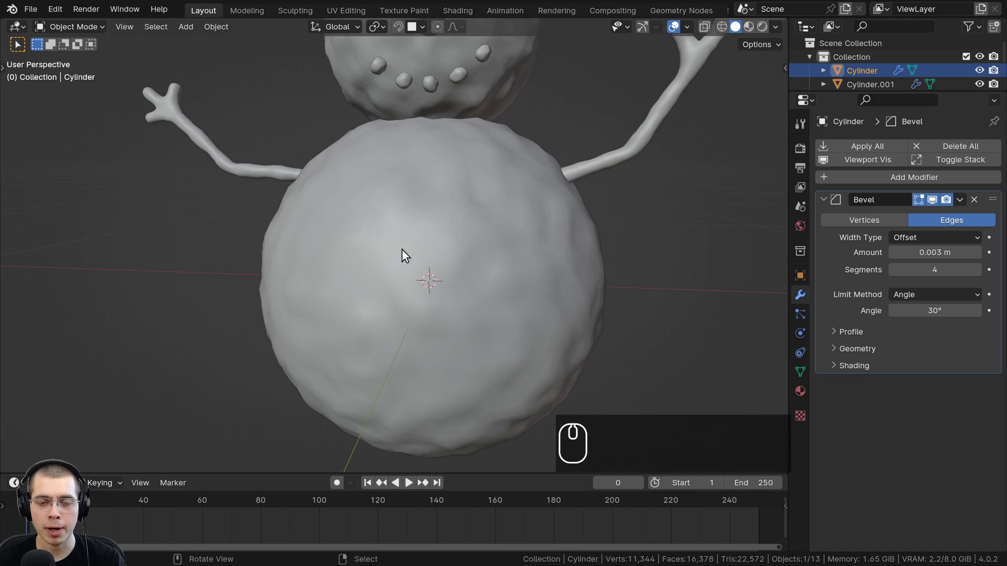
middle_click_drag(402, 250, 419, 231)
middle_click_drag(414, 274, 399, 319, "shift")
scroll(398, 318, "down", 3)
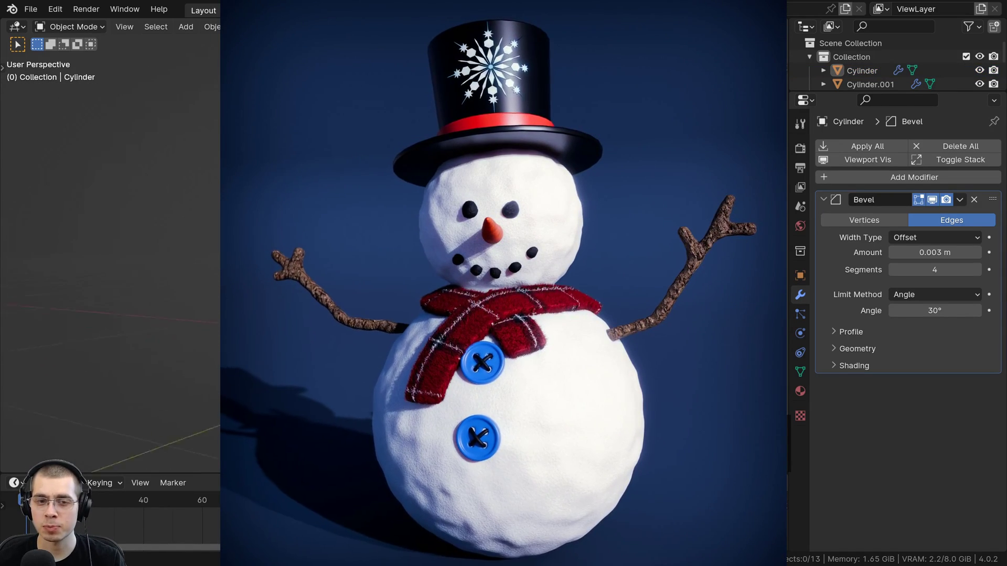
scroll(503, 283, "up", 3)
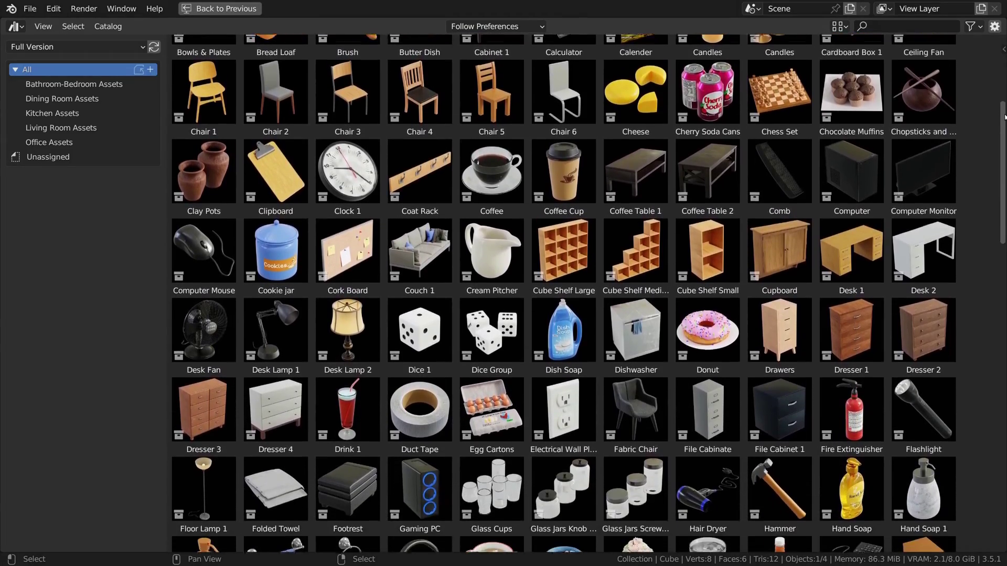
Move the dishwasher along the X axis, rotate it about the Z axis and fit it into the kitchen counter row
left_click_drag(1003, 116, 1001, 180)
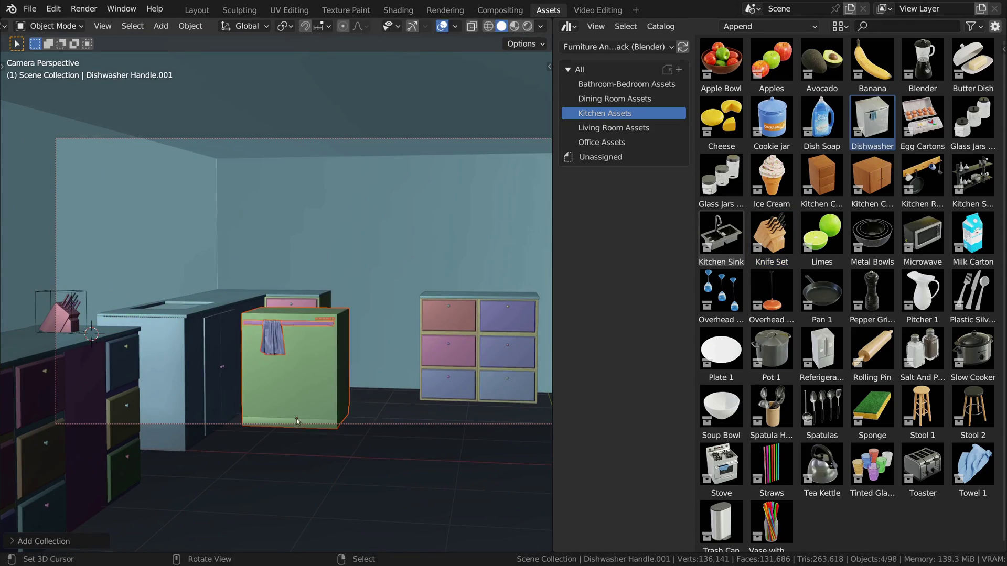
key("g")
key("x")
left_click(200, 418)
key("r")
key("z")
left_click(279, 377)
key("g")
left_click(278, 378)
key("alt+a")
Add the Soup Bowl asset on the kitchen counter, then move and scale it
left_click_drag(721, 406, 251, 292)
key("g")
left_click(234, 293)
key("s")
Add the Stove asset to the kitchen, rotate it about the Z axis and move it into the gap between the counters
left_click_drag(721, 467, 392, 519)
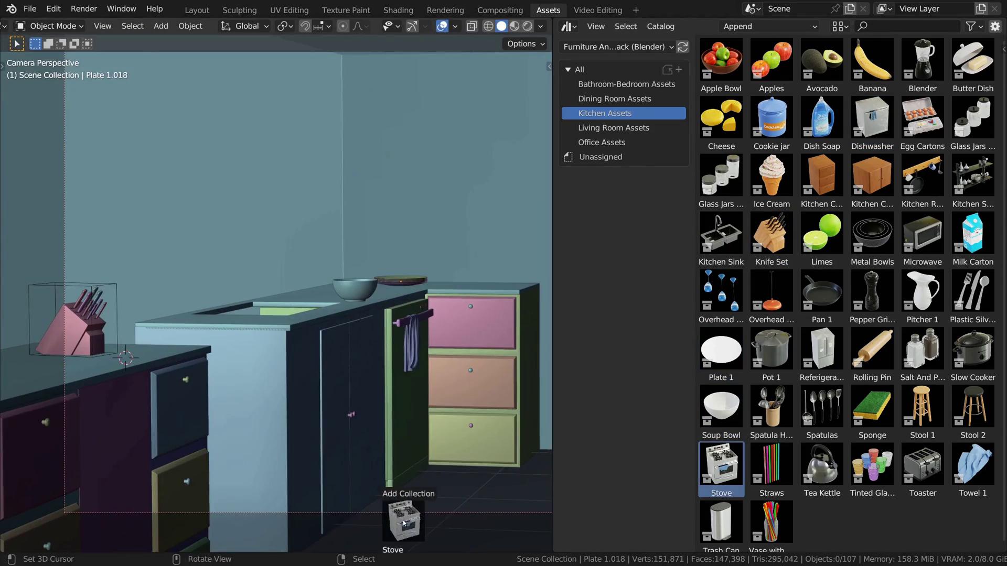
key("r")
key("z")
left_click(453, 443)
key("g")
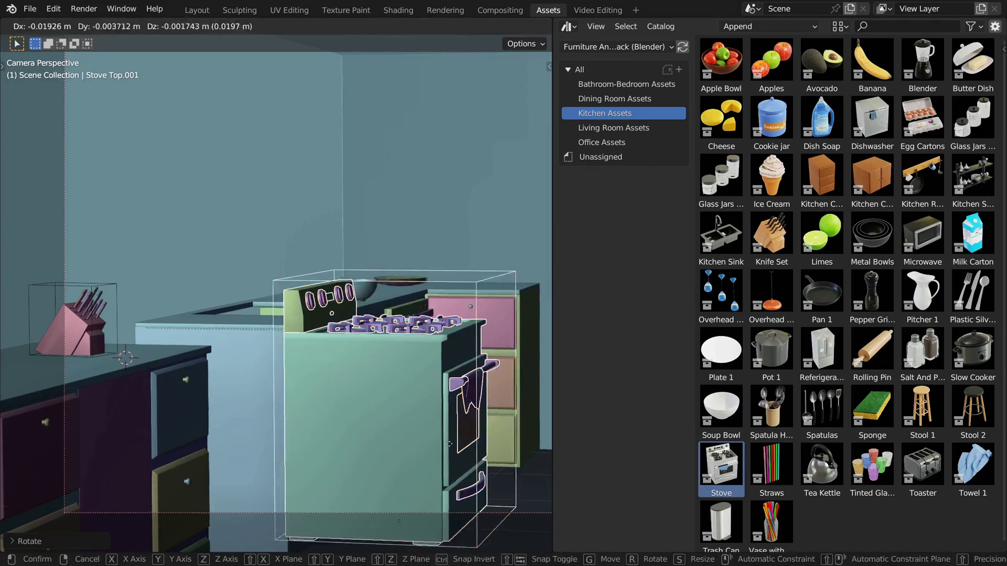
left_click(187, 419)
Add the refrigerator asset to the kitchen and shift it along the X axis between the drawer units
left_click_drag(822, 352, 454, 399)
key("g")
key("x")
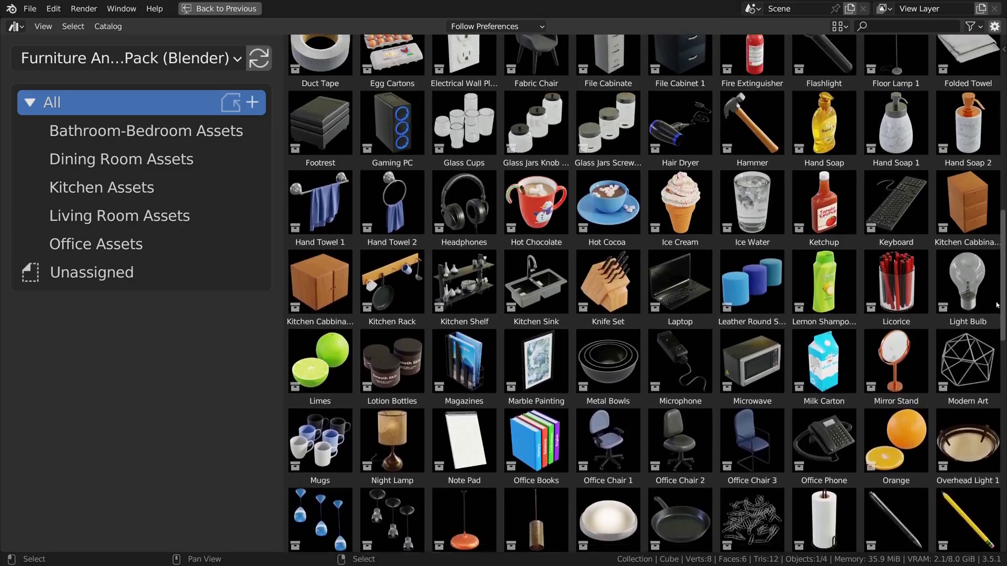
Place the Blender appliance asset on the counter, then shift it and the two-door wall cabinet along the X axis
scroll(992, 190, "up", 10)
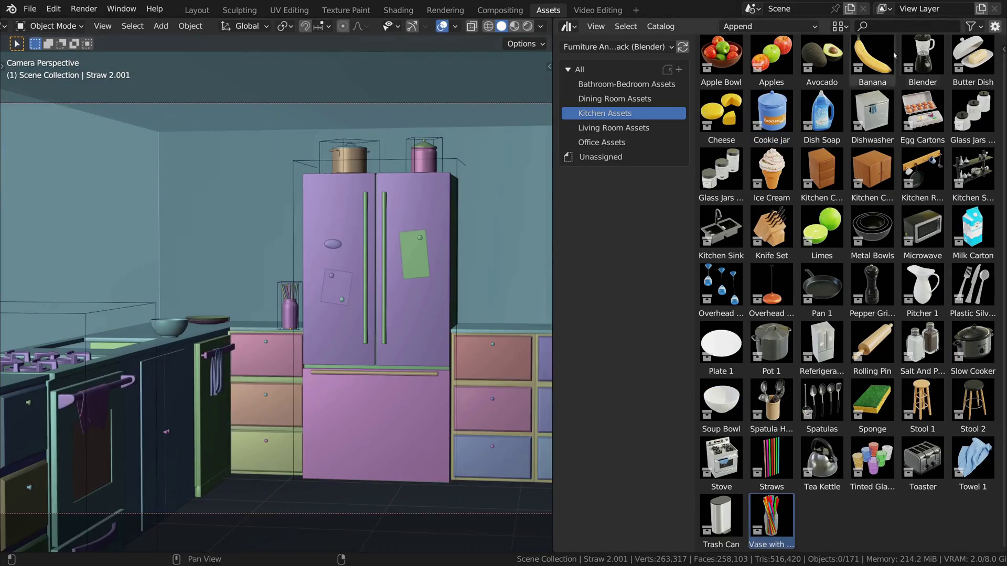
left_click_drag(923, 63, 139, 330)
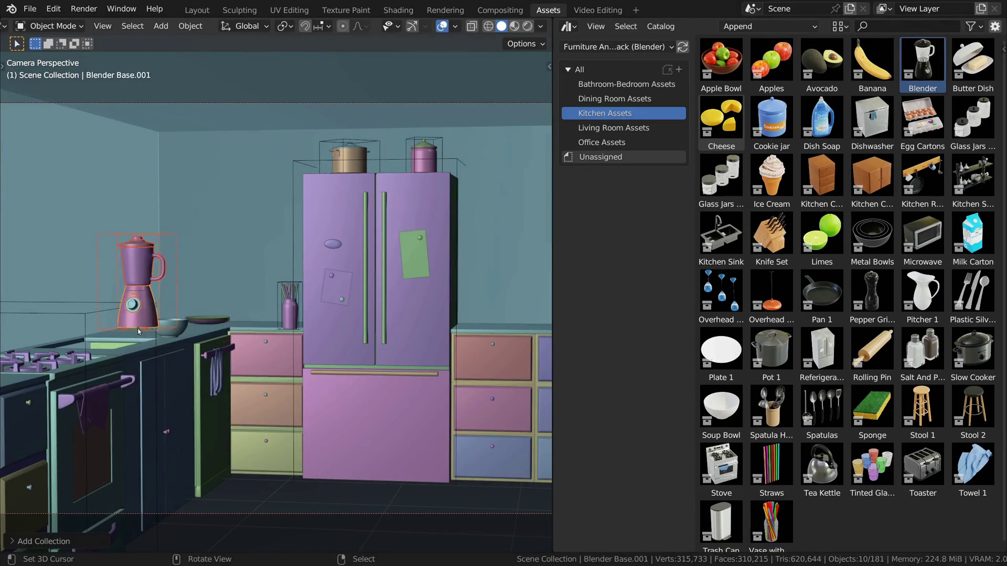
key("g")
key("x")
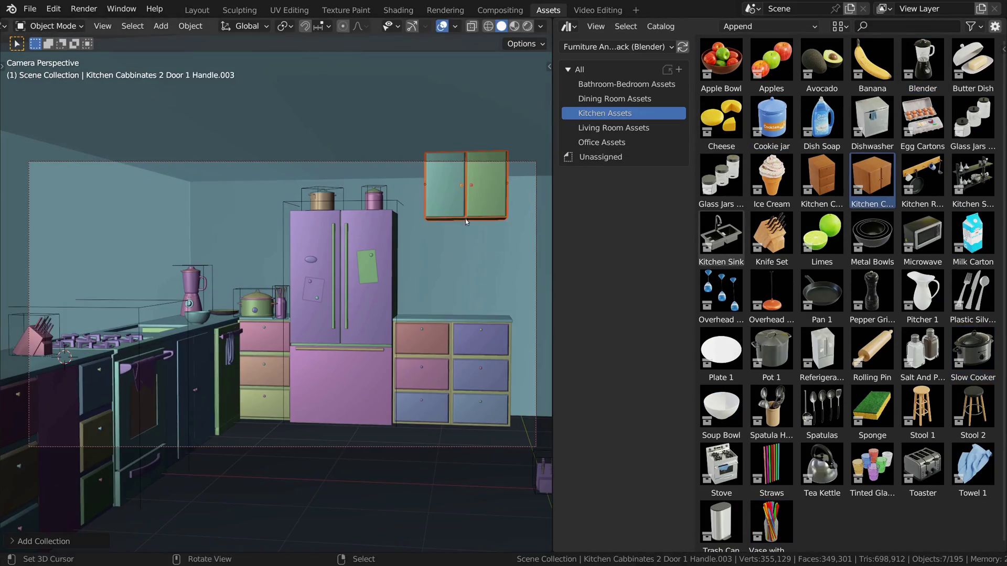
key("g")
key("x")
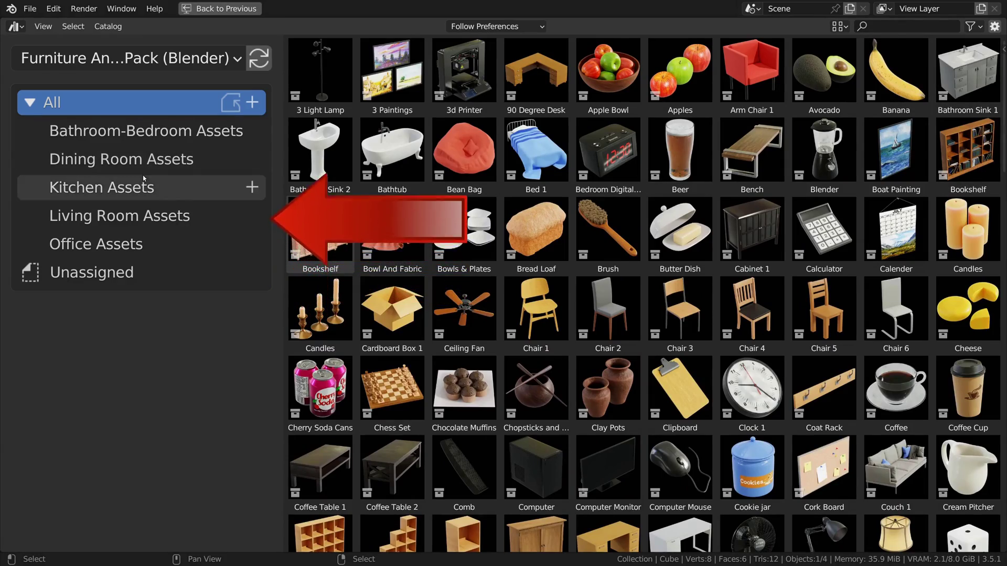
Browse the Kitchen, Office, Living Room and Dining Room categories of the furniture asset library
left_click(131, 187)
left_click(94, 246)
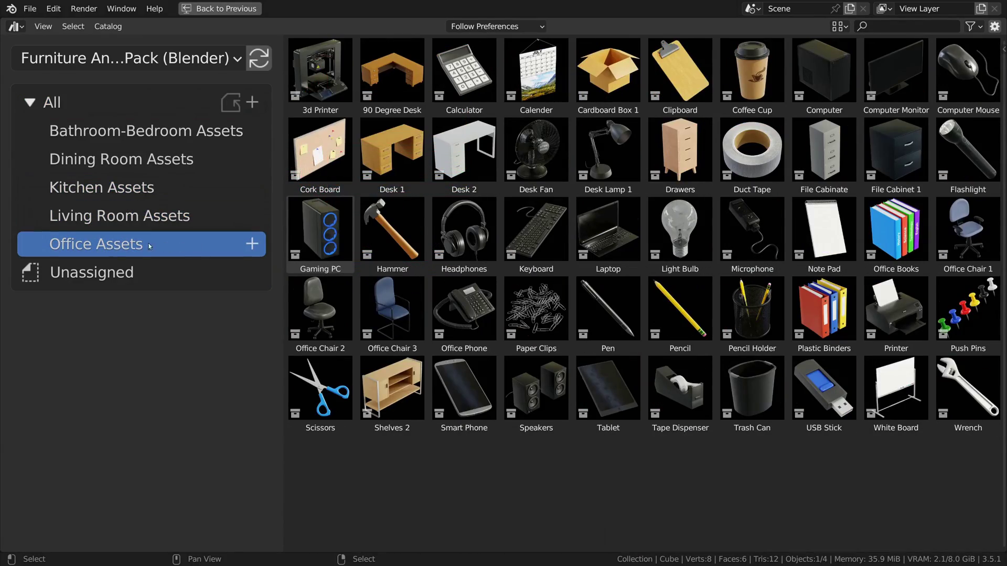
left_click(121, 218)
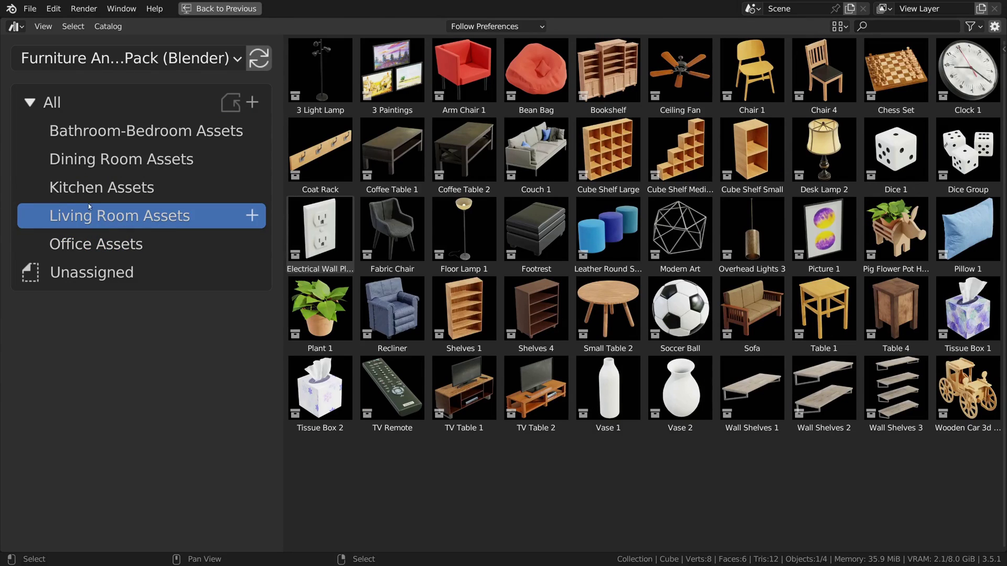
left_click(148, 196)
left_click(124, 160)
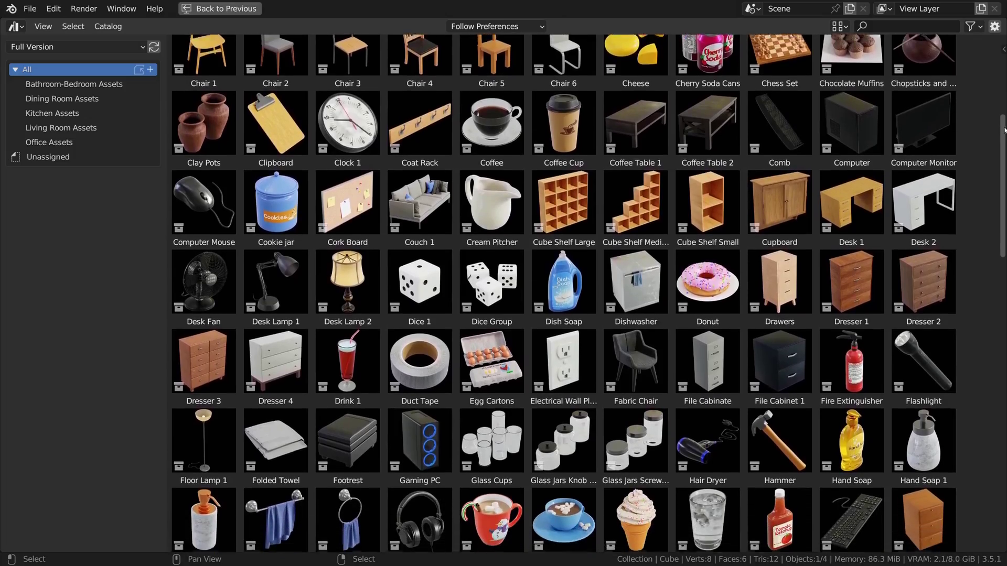
scroll(1004, 130, "down", 5)
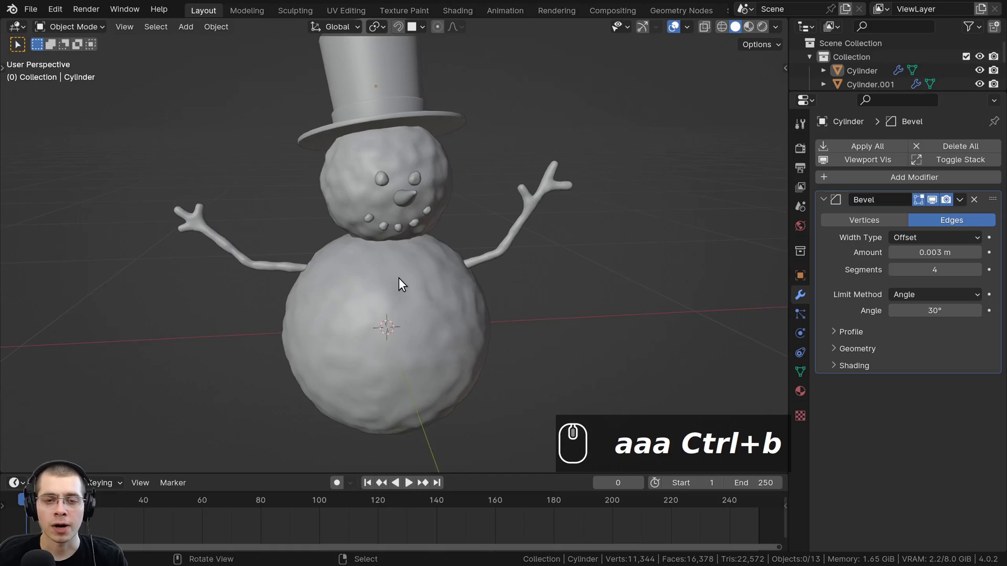
Add a mesh plane at the center of the snowman scene
scroll(404, 283, "down", 2)
scroll(423, 302, "up", 4)
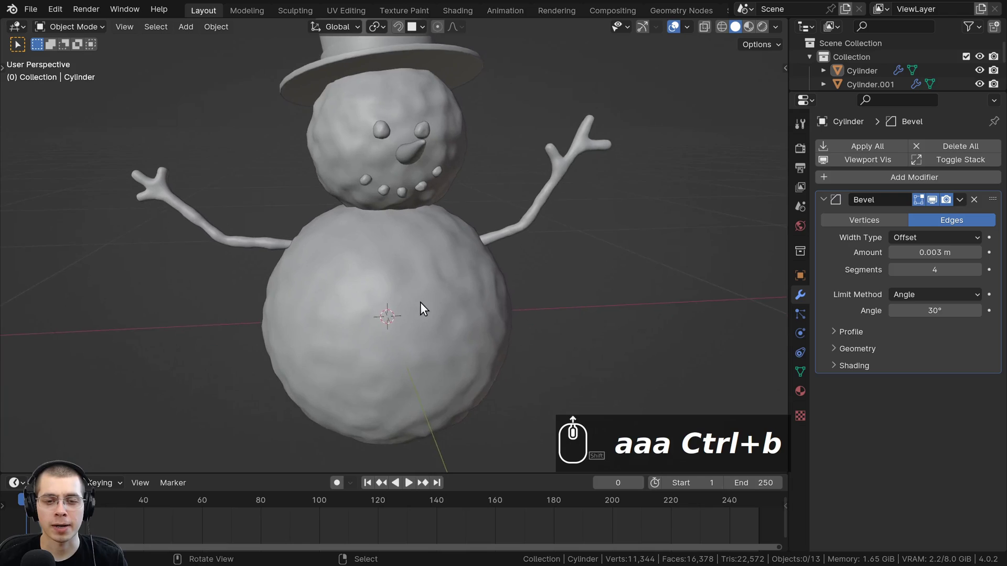
mouse_move(415, 303)
middle_mouse_down()
mouse_move(446, 291)
mouse_move(408, 289)
middle_mouse_up()
scroll(408, 288, "down", 2)
middle_click_drag(350, 153, 462, 197, "shift")
scroll(462, 197, "down", 1)
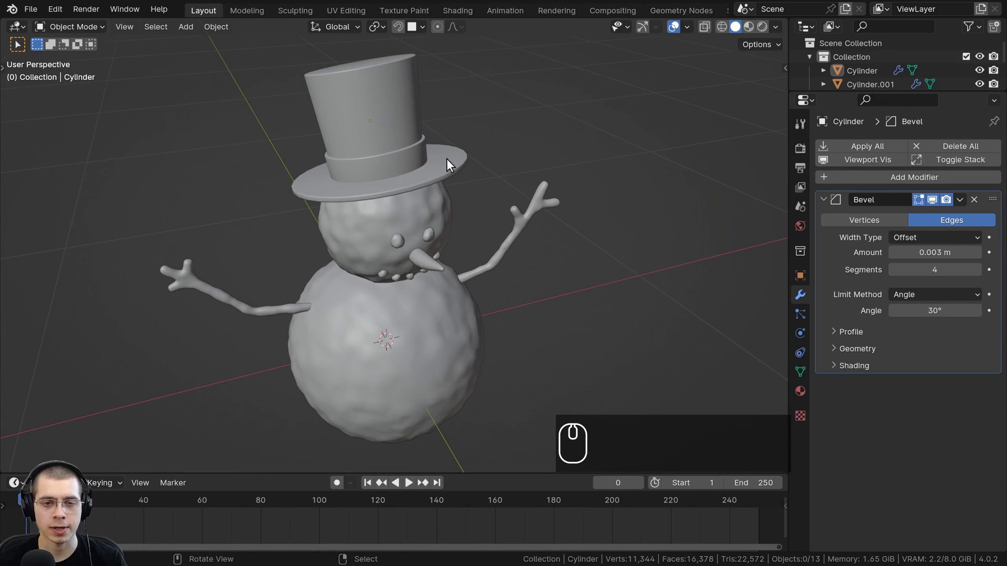
key("shift+a")
mouse_move(436, 201)
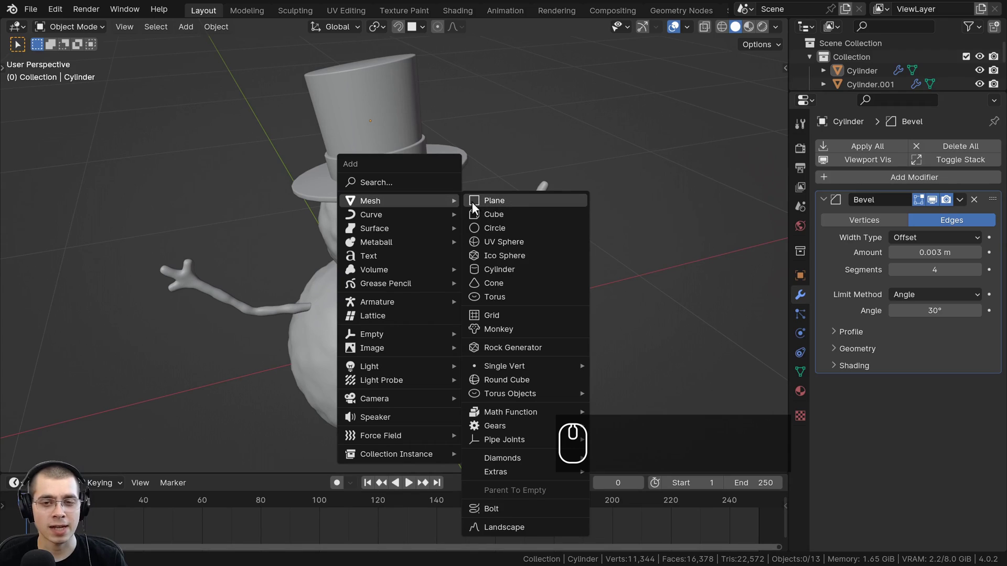
left_click(502, 203)
scroll(502, 202, "down", 3)
middle_click_drag(501, 202, 376, 119)
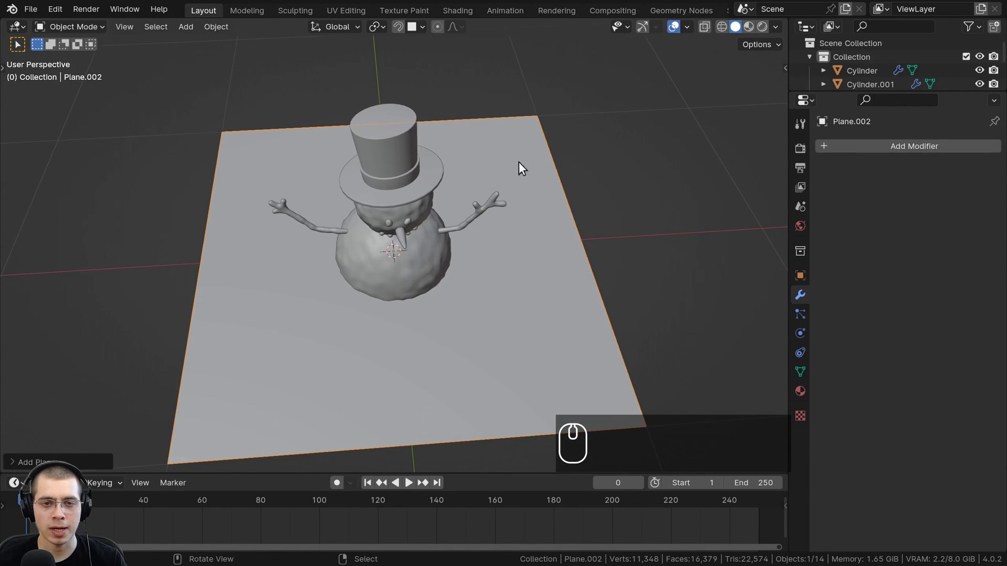
Hide every object in the scene except the new plane
middle_click_drag(265, 188, 461, 133)
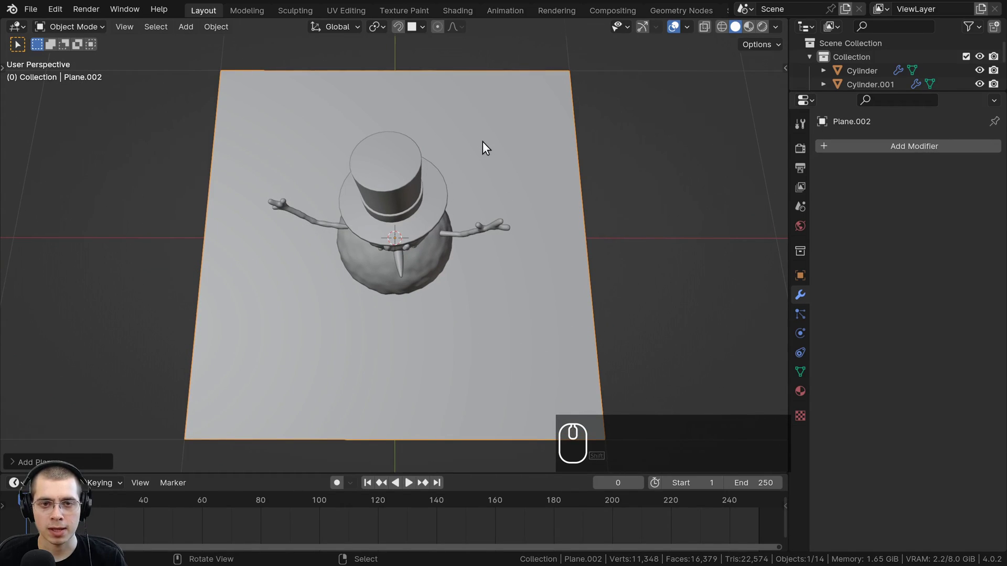
middle_click_drag(459, 208, 456, 253)
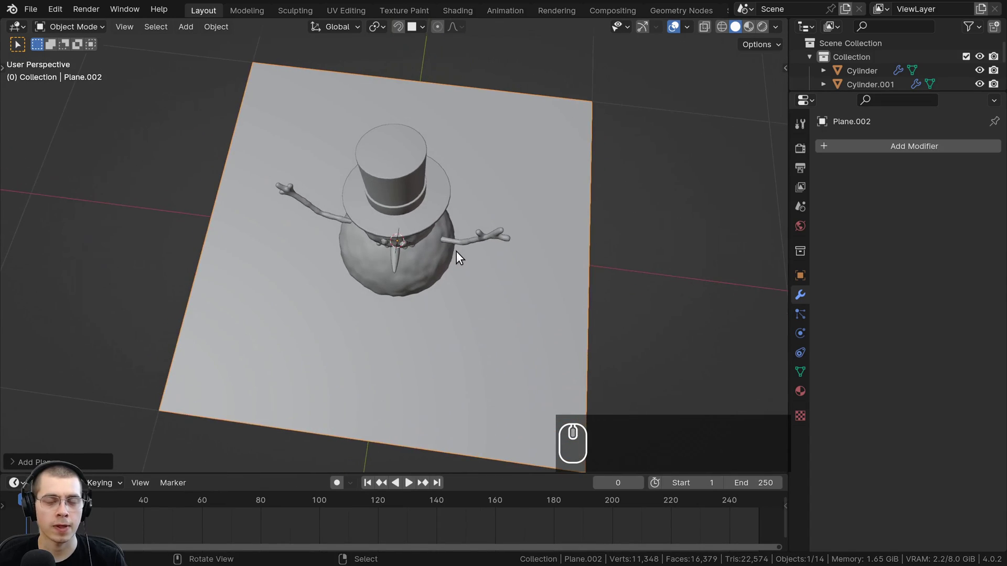
scroll(445, 282, "down", 2)
middle_click_drag(442, 334, 445, 260)
scroll(503, 146, "up", 2)
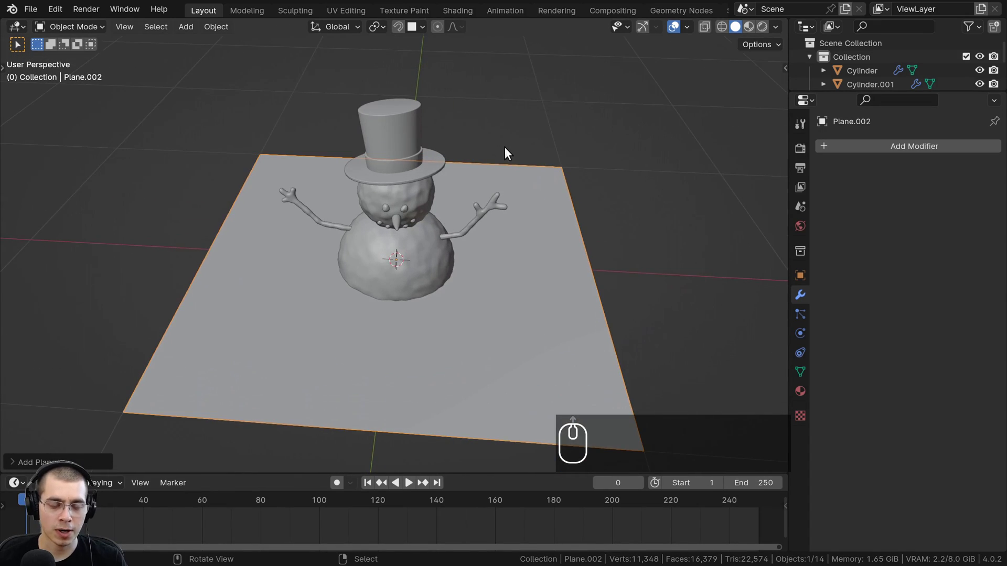
middle_click_drag(503, 183, 509, 206)
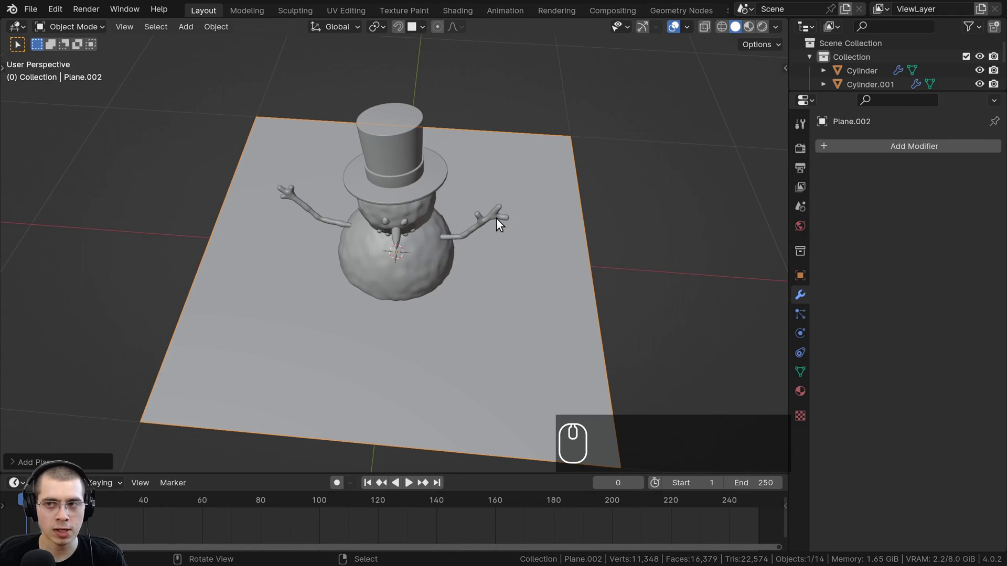
key("shift+h")
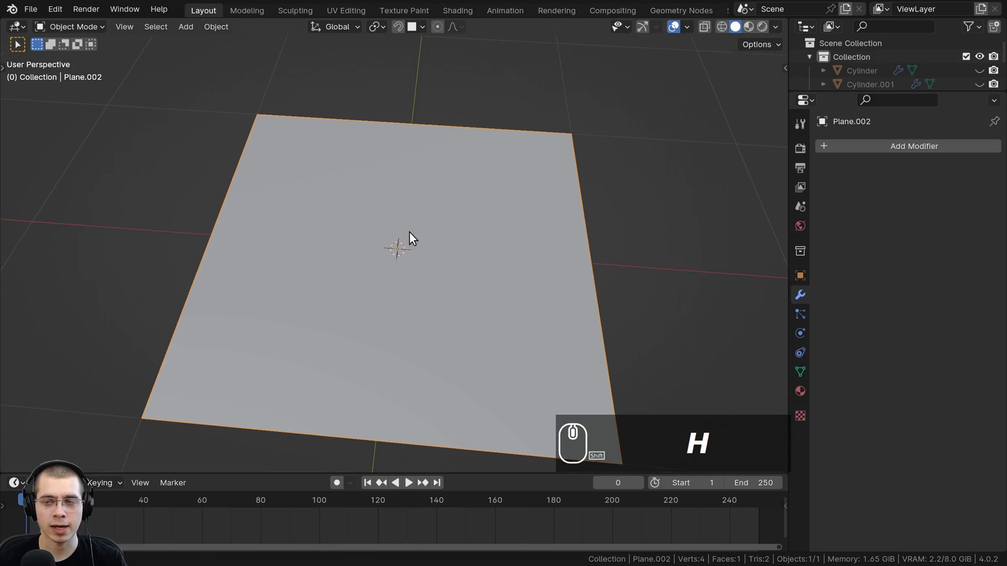
Add a Subdivision modifier with 3 viewport levels to the plane and set its render levels to 3
scroll(403, 272, "down", 3)
middle_click_drag(399, 304, 467, 299)
scroll(451, 274, "up", 3)
key("ctrl+b")
scroll(511, 199, "down", 2)
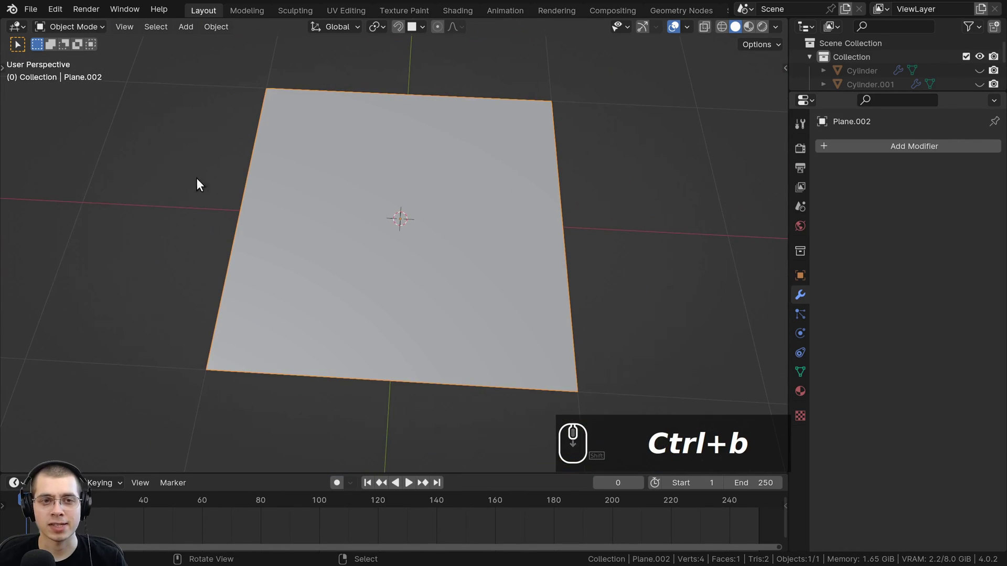
scroll(603, 188, "up", 2)
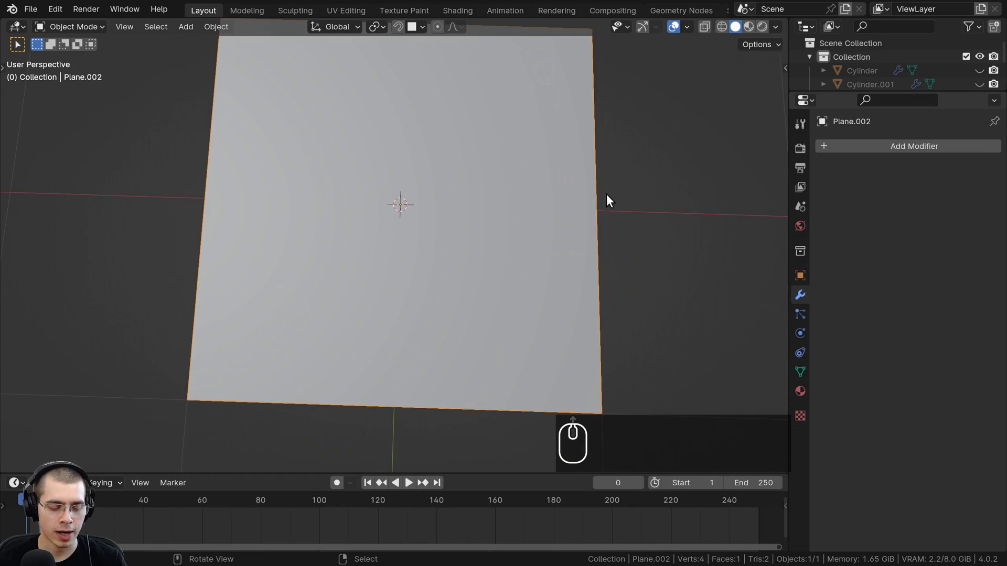
key("ctrl")
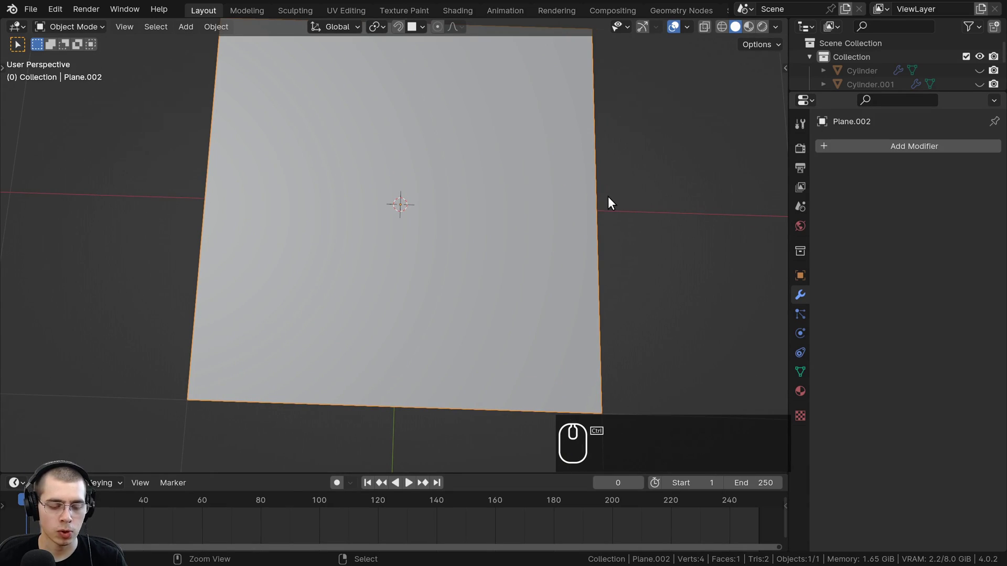
key("ctrl+3")
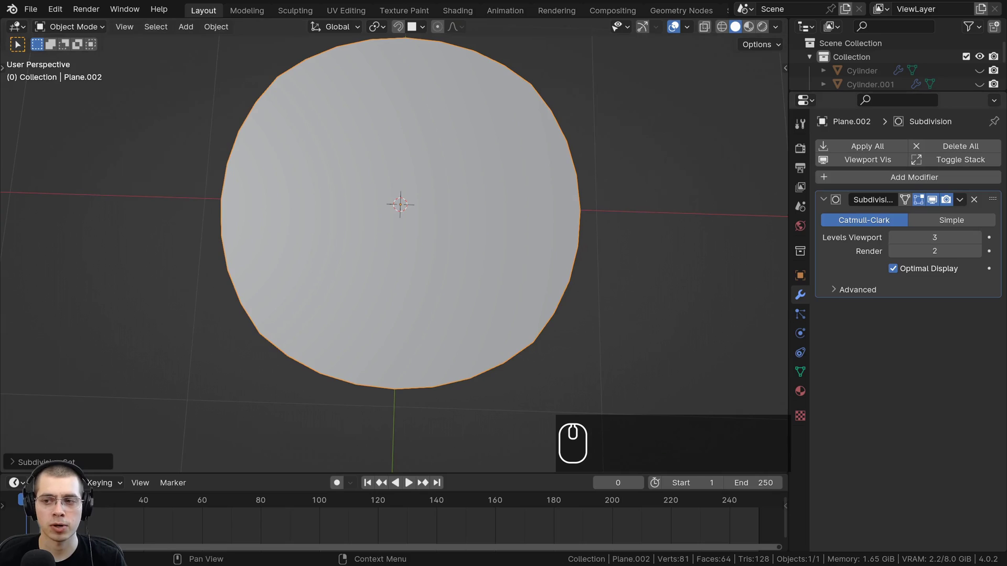
left_click_drag(788, 206, 760, 207)
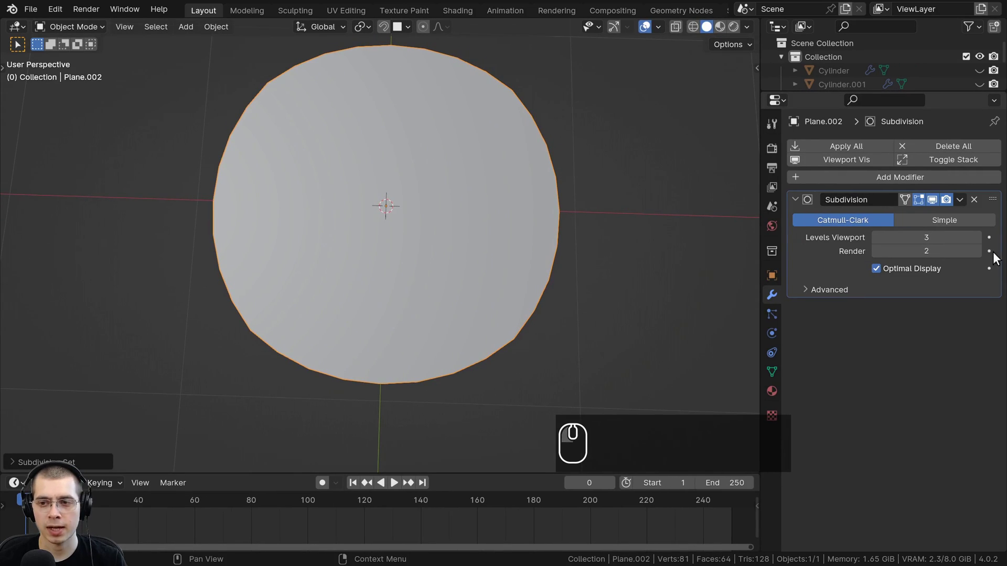
left_click(977, 252)
Inspect the rounded plane from several angles and open the Subdivision modifier's extra options
middle_click_drag(493, 253, 483, 298, "shift")
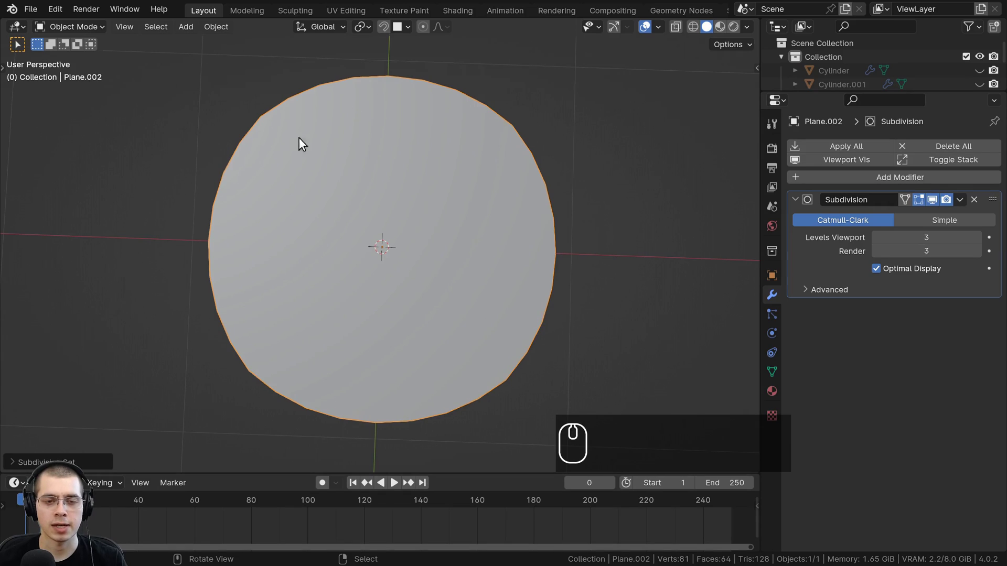
middle_click_drag(461, 124, 462, 130, "shift")
key("ctrl+b")
middle_click_drag(374, 157, 461, 259)
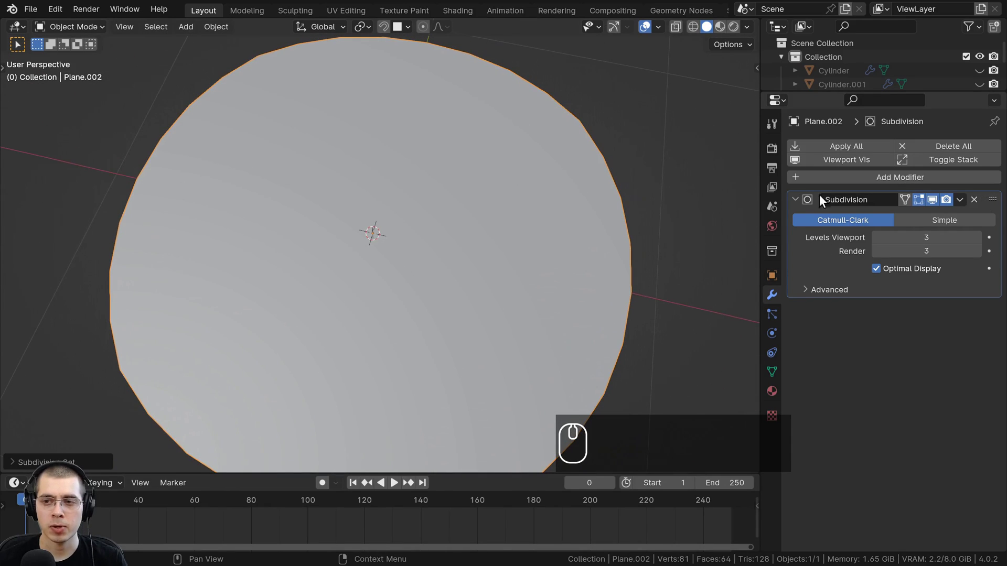
scroll(454, 351, "down", 3)
middle_click_drag(454, 351, 360, 333)
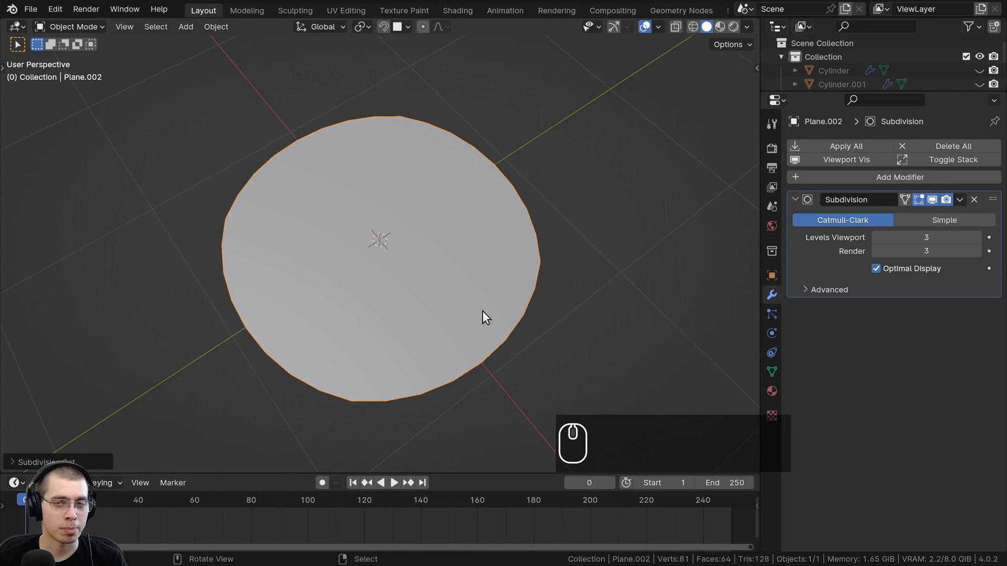
scroll(485, 314, "up", 1)
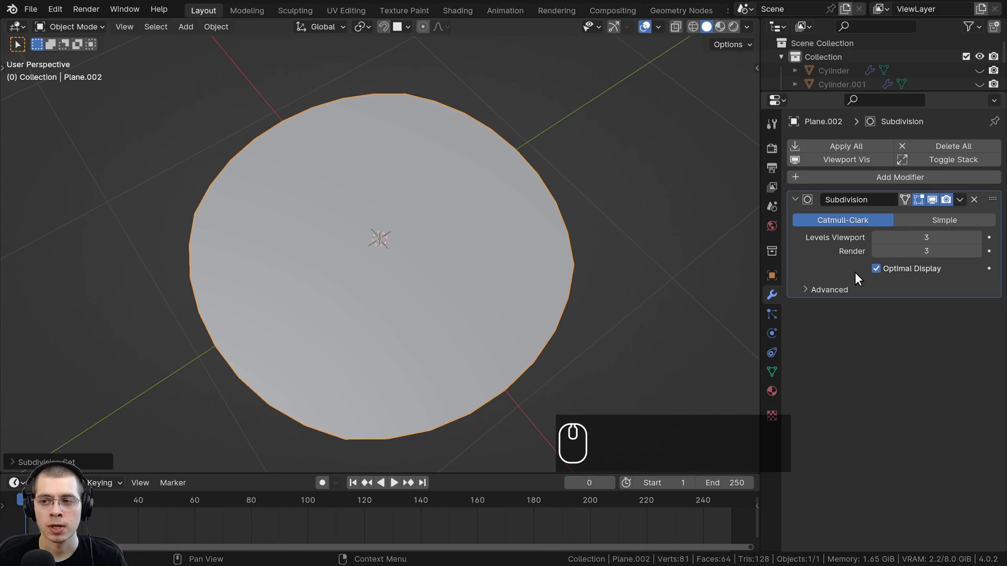
left_click(959, 200)
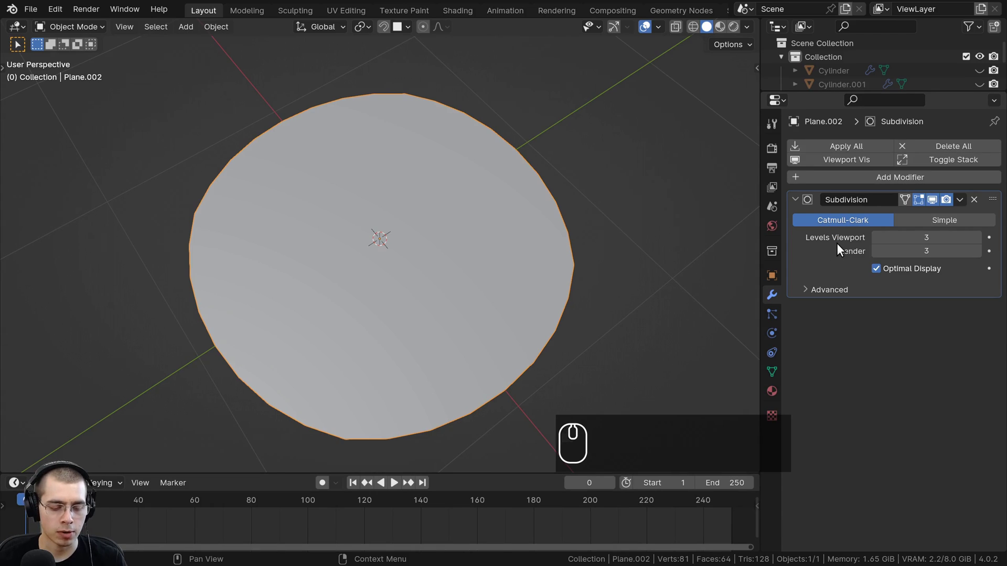
Apply the plane's Subdivision modifier and enter Edit Mode on the resulting mesh
key("ctrl+a")
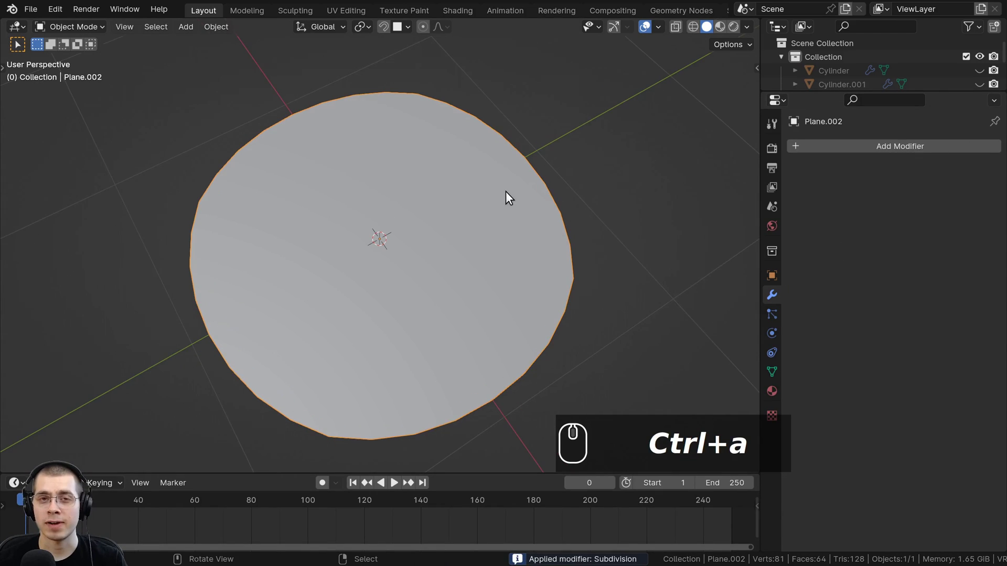
key("Tab")
scroll(477, 254, "up", 2, "shift")
scroll(405, 161, "up", 3)
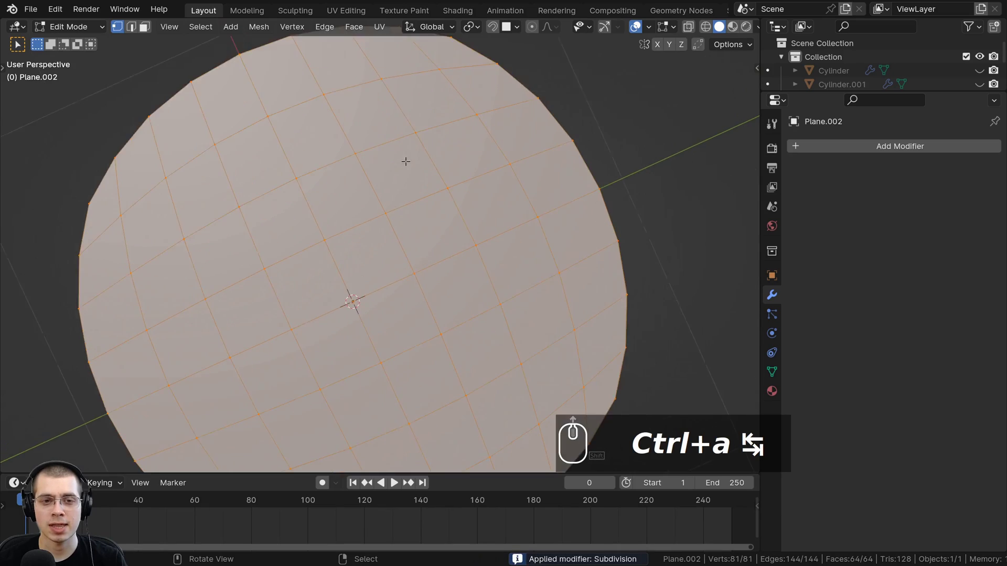
Examine the disc's grid topology and the roundness of its outline from several angles, then return to Object Mode
scroll(408, 165, "down", 3)
middle_click_drag(411, 169, 423, 140)
scroll(415, 147, "down", 3)
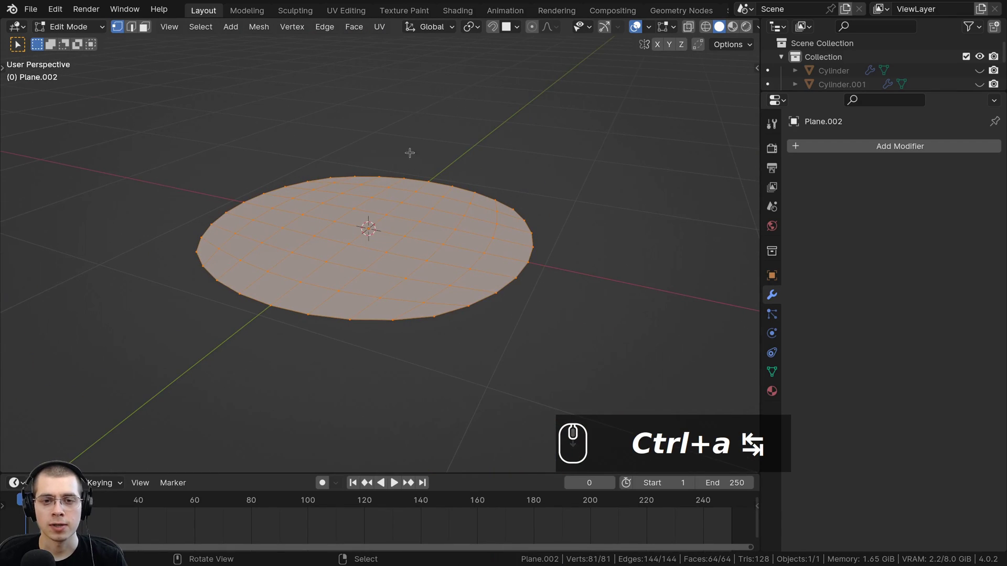
scroll(486, 217, "up", 2)
middle_click_drag(420, 187, 398, 219)
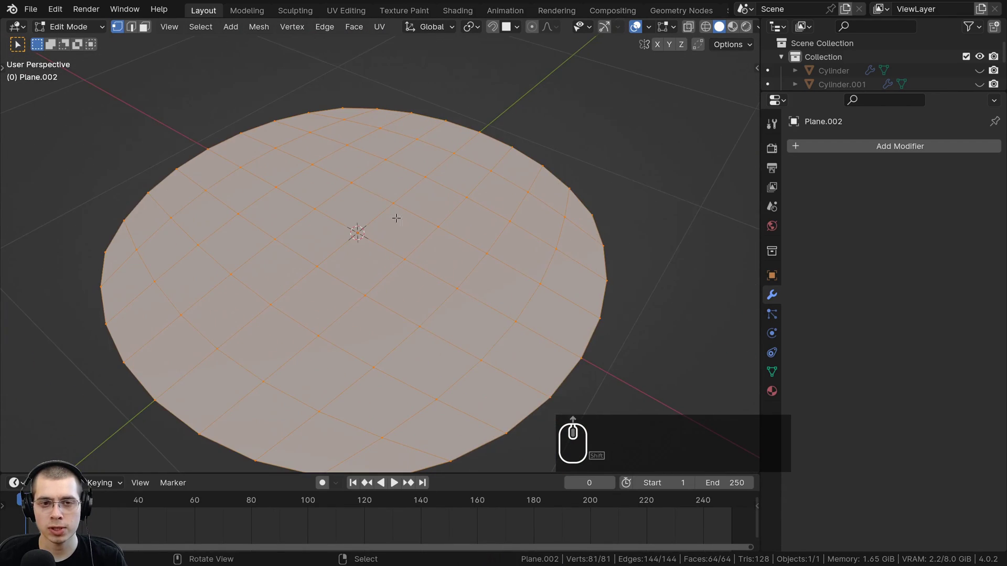
scroll(354, 182, "down", 4)
middle_click_drag(416, 181, 355, 174)
scroll(355, 174, "up", 3)
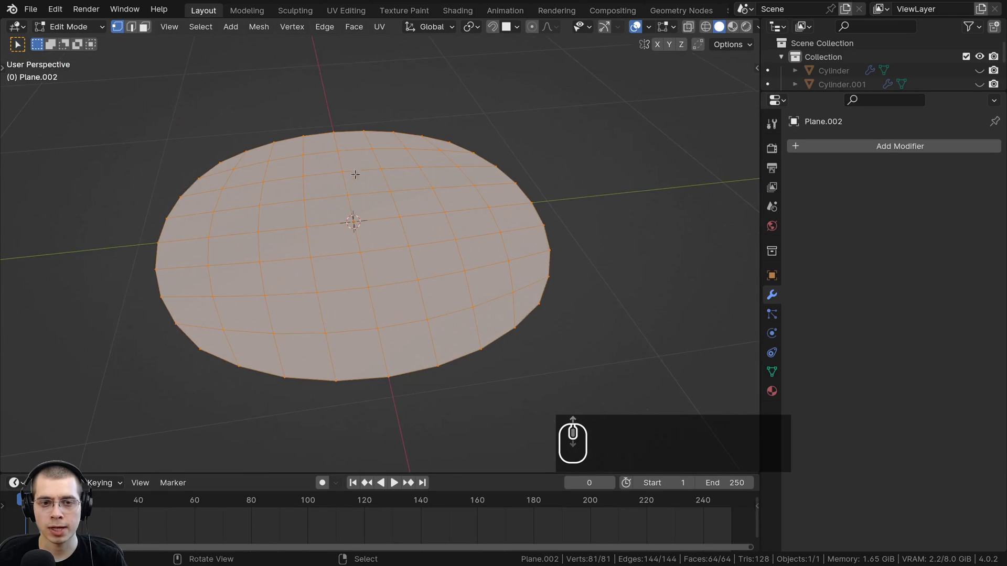
scroll(441, 215, "down", 4)
middle_click_drag(454, 229, 409, 349)
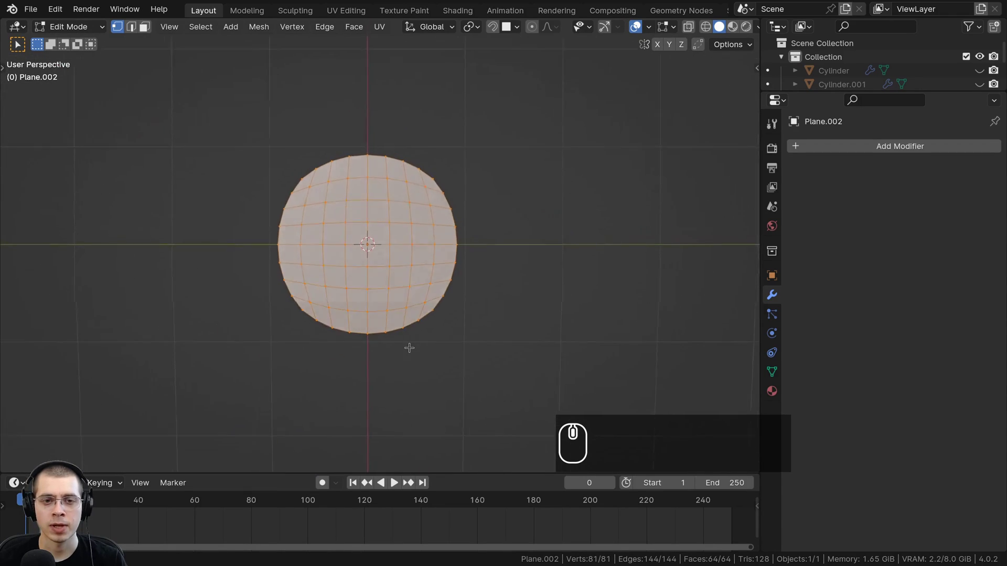
middle_click_drag(383, 231, 385, 273, "shift")
scroll(384, 273, "up", 2)
middle_click_drag(269, 192, 311, 152, "shift")
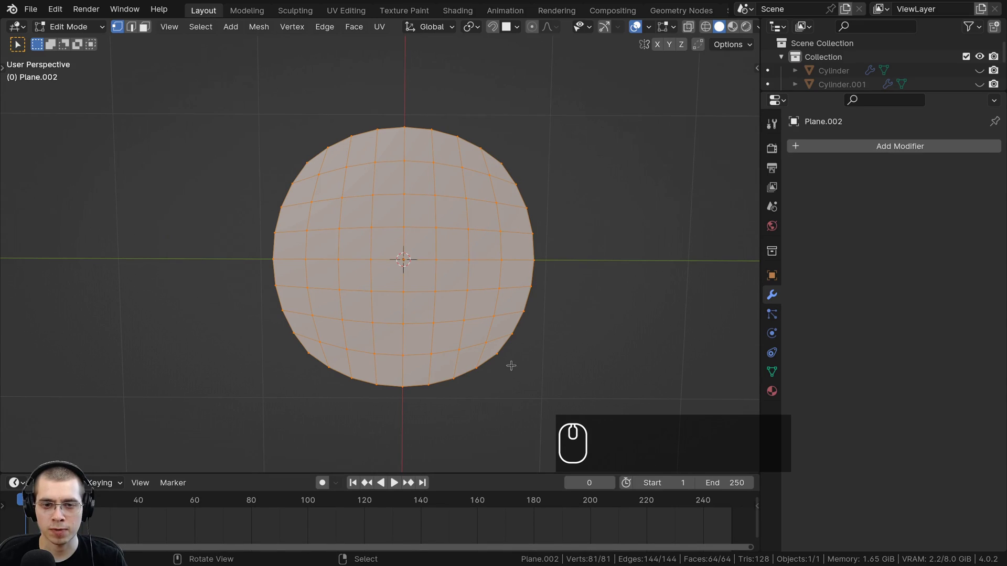
middle_click_drag(511, 365, 516, 344, "shift")
left_click(524, 335)
key("Tab")
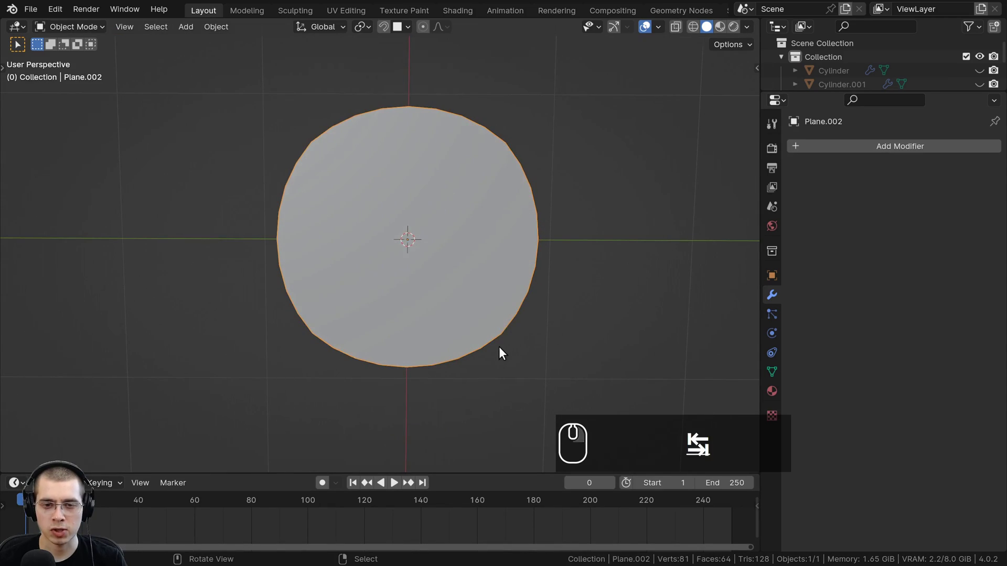
mouse_move(500, 121)
middle_mouse_down()
mouse_move(482, 131)
mouse_move(509, 133)
middle_mouse_up()
scroll(486, 137, "up", 1)
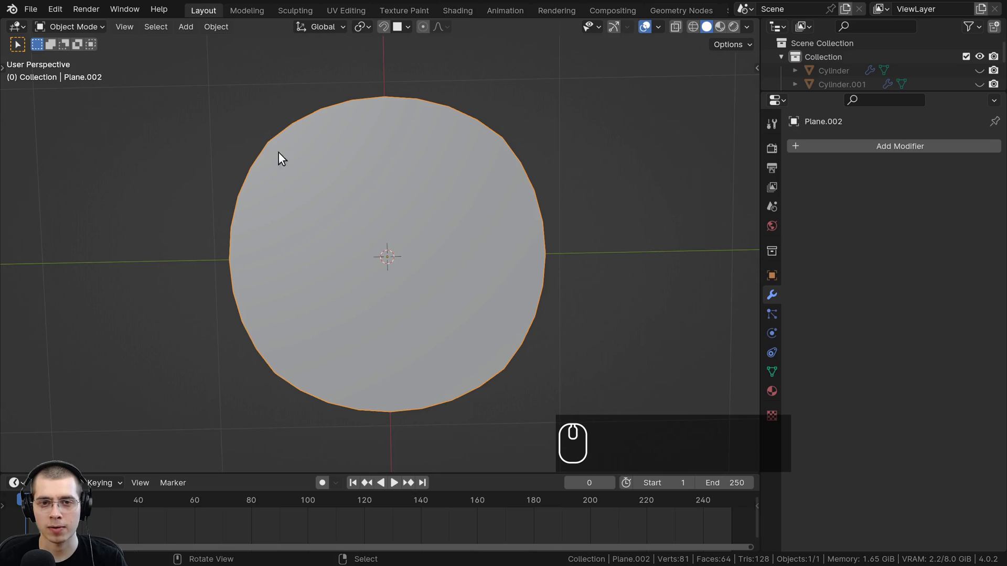
middle_click_drag(410, 148, 401, 147, "shift")
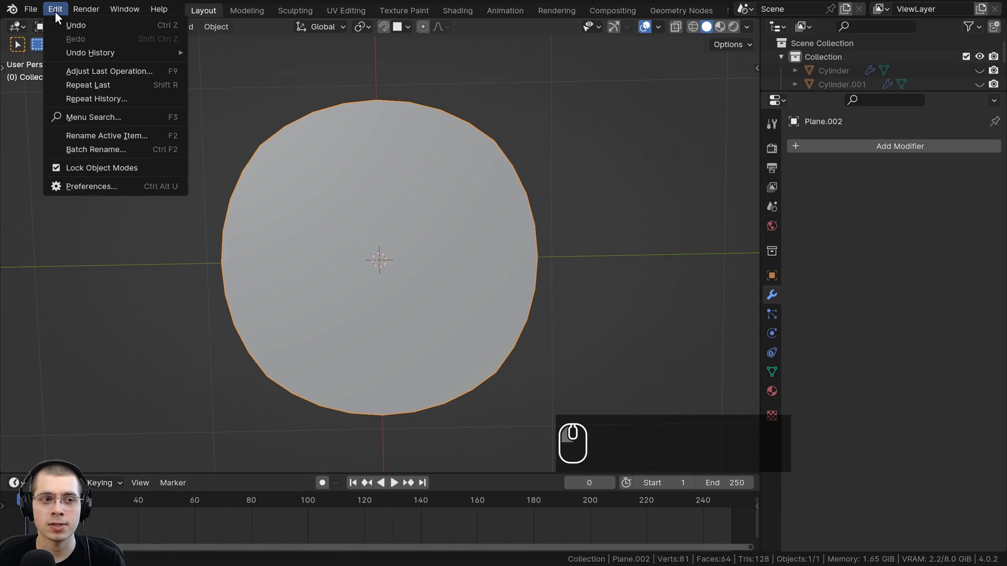
Open the Blender preferences and search the add-ons for "loop"
left_click(94, 187)
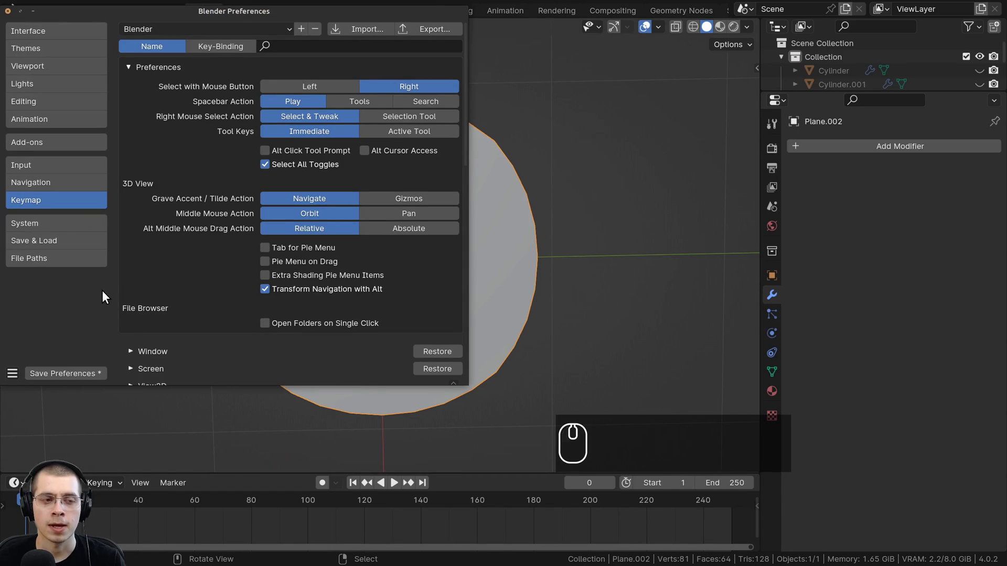
left_click_drag(153, 12, 298, 29)
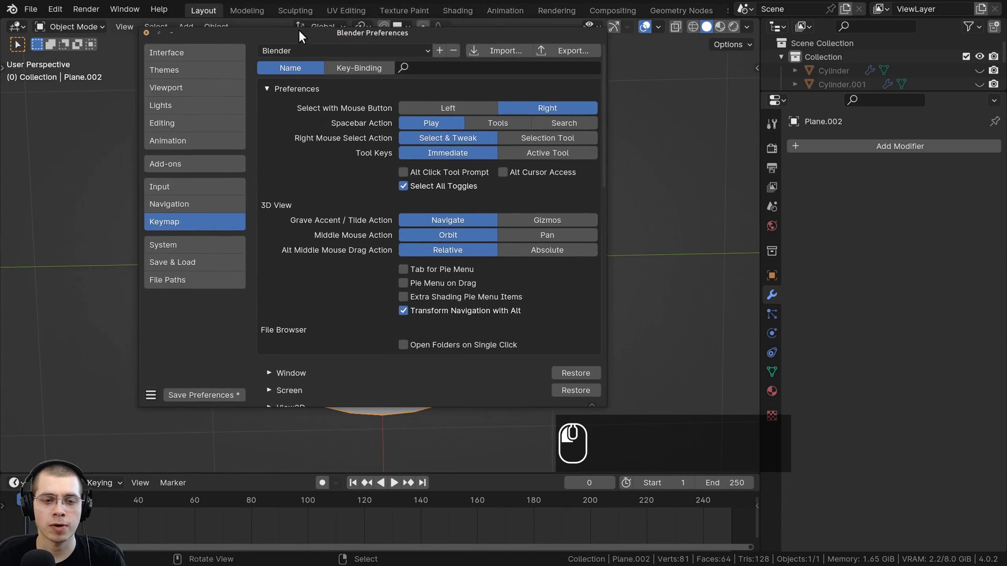
left_click(174, 164)
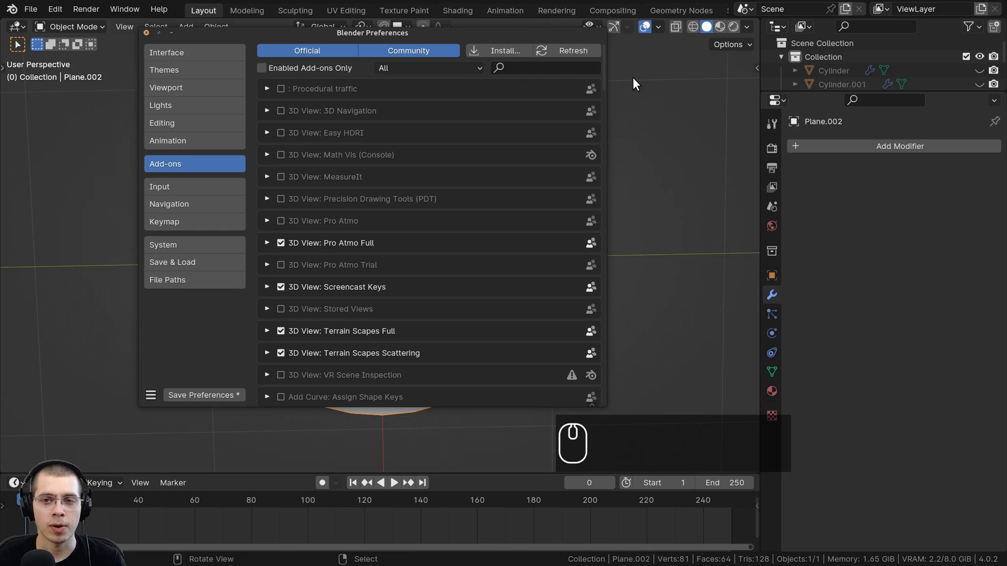
left_click_drag(605, 59, 574, 57)
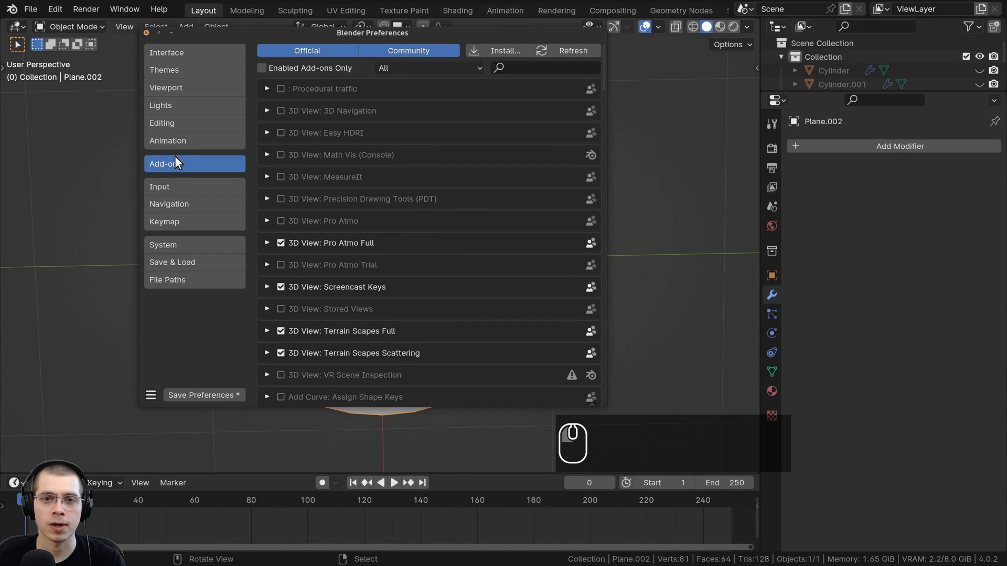
left_click(546, 72)
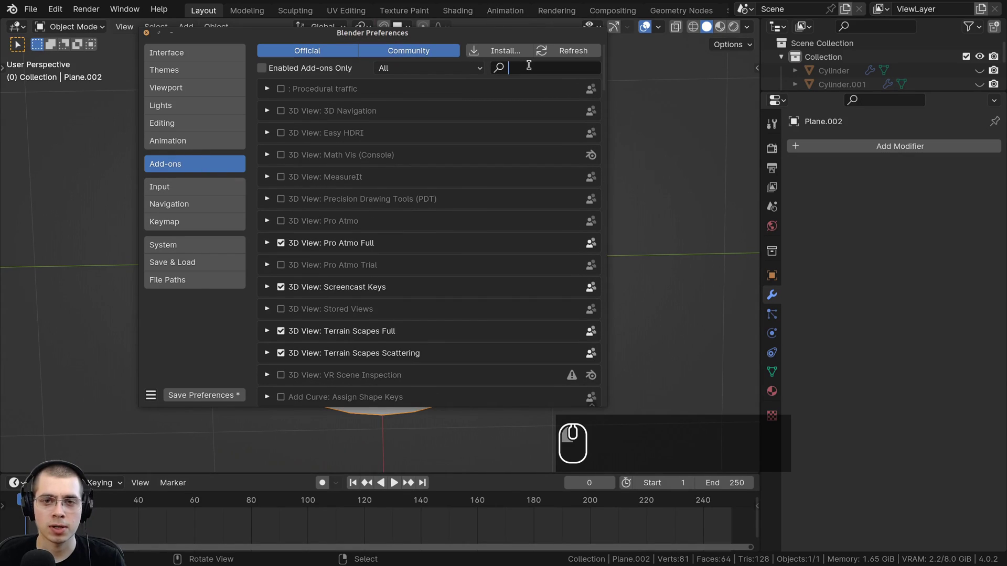
type("loop")
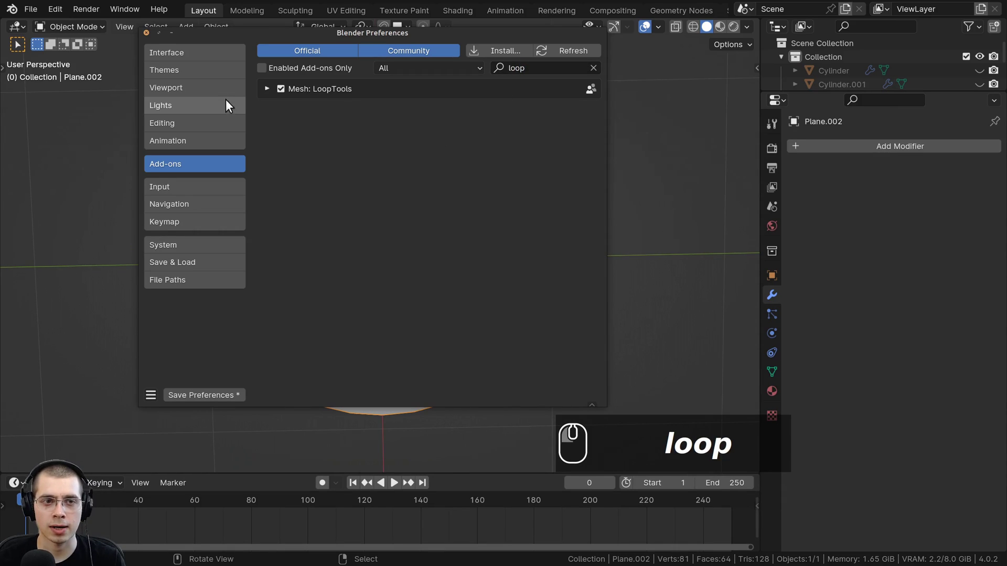
Expand the Mesh: LoopTools add-on's details, disable and re-enable it, and close the preferences
left_click(267, 89)
left_click(282, 90)
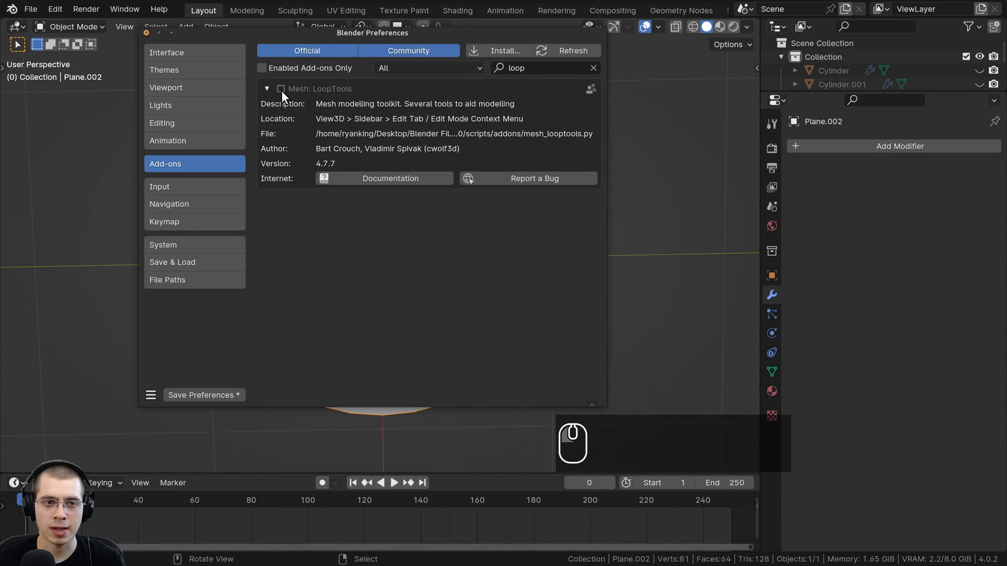
left_click(281, 90)
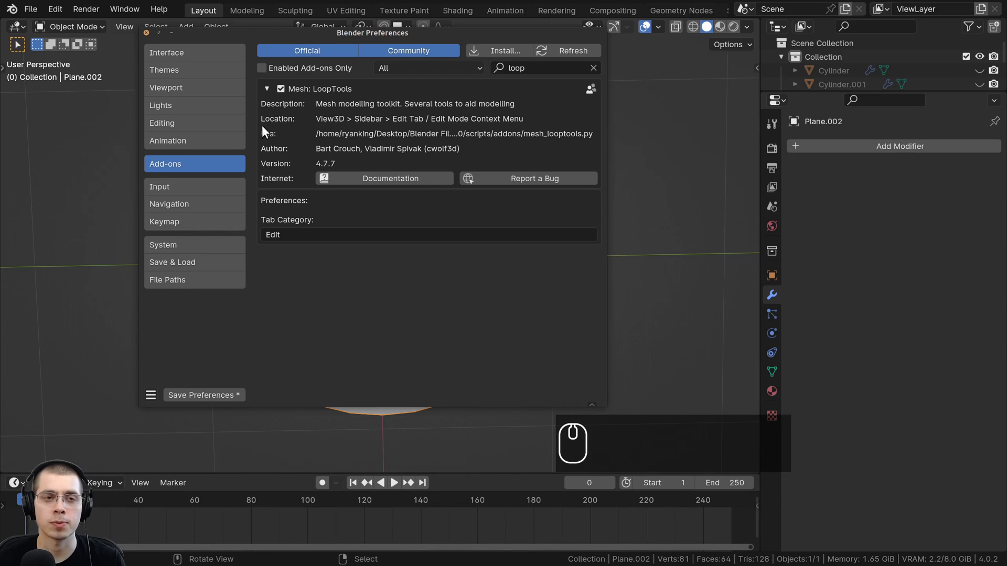
left_click(146, 32)
Show the viewport sidebar beside the disc
scroll(442, 150, "down", 3, "shift")
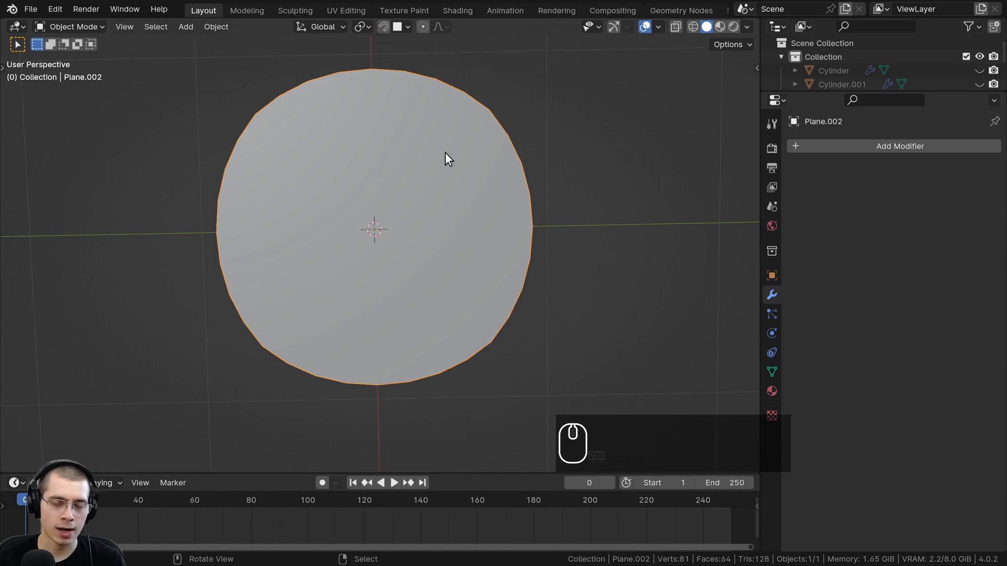
key("n")
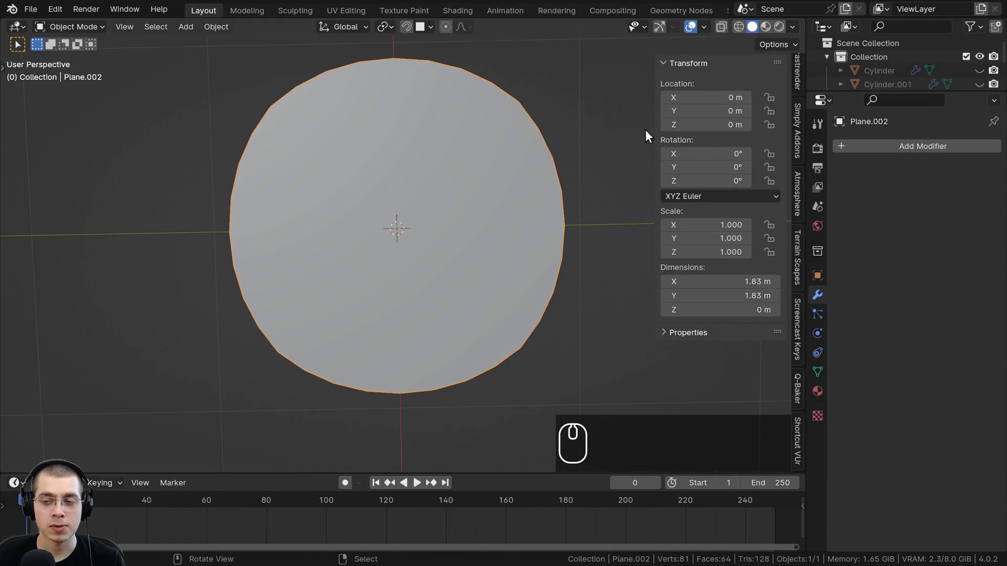
key("n")
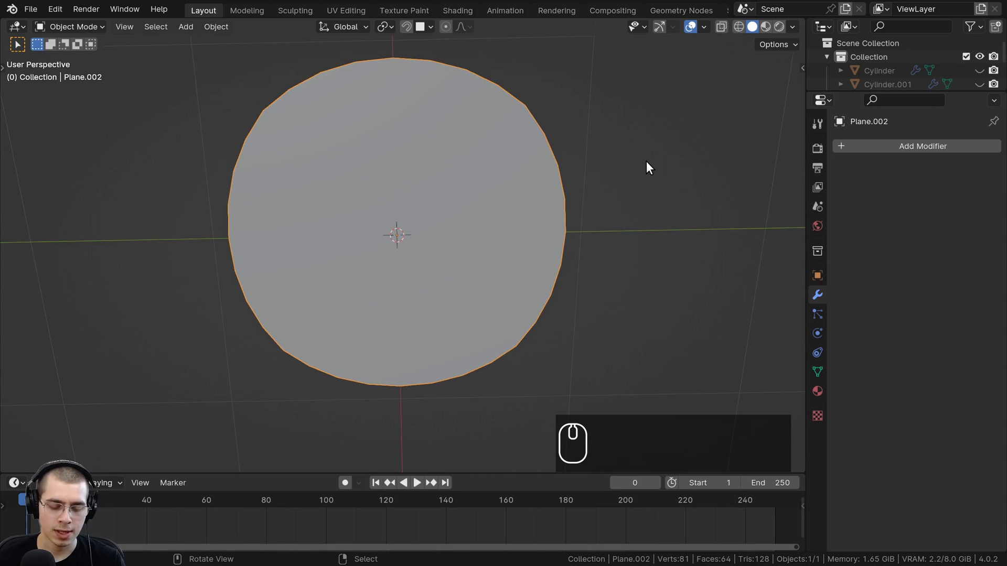
key("n")
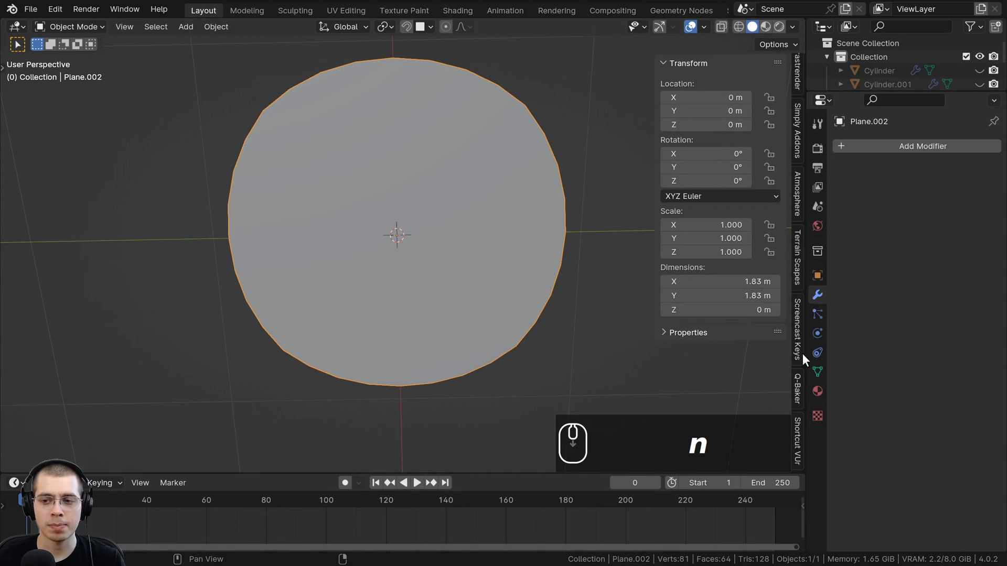
Look through the sidebar's add-on categories available in Object Mode
left_click(797, 382)
left_click(796, 331)
left_click(796, 269)
left_click(795, 195)
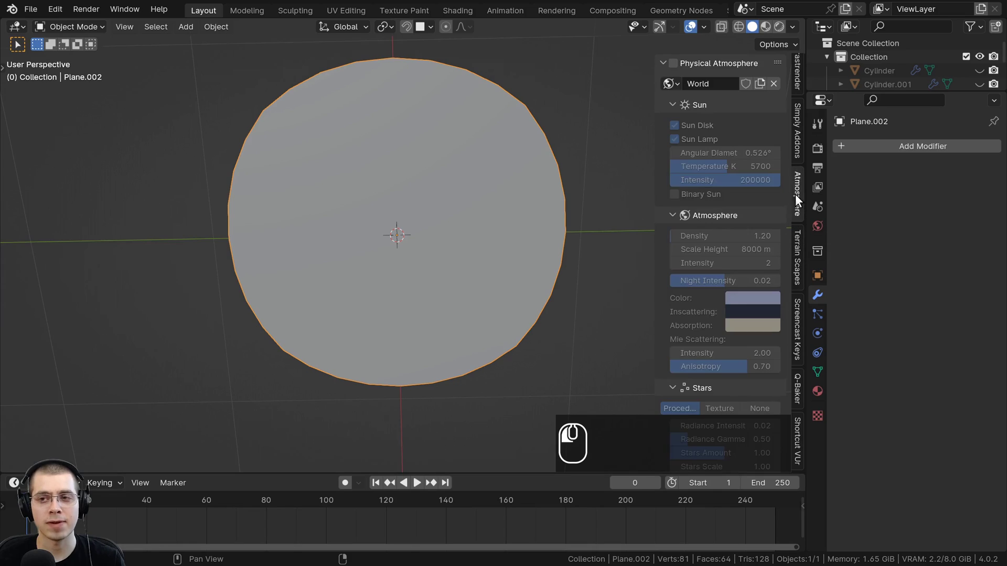
left_click(796, 132)
scroll(796, 126, "up", 2)
left_click(796, 135)
scroll(796, 141, "up", 3)
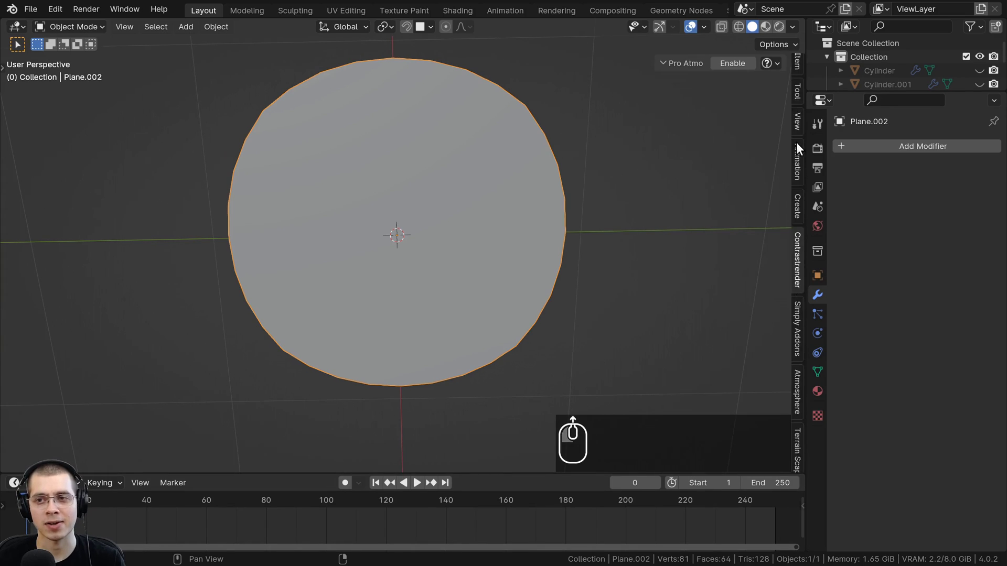
left_click_drag(799, 80, 793, 210)
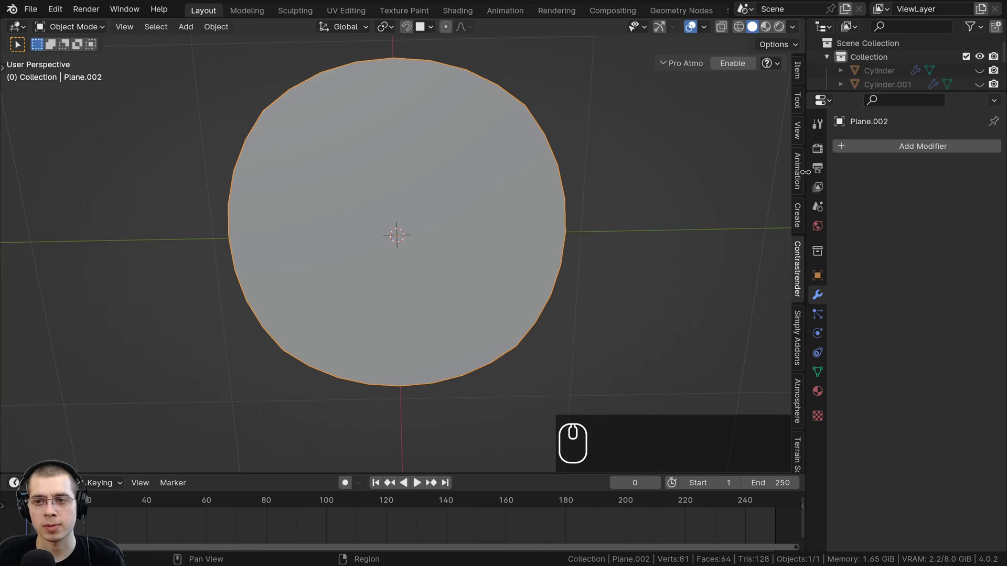
Enter Edit Mode on the disc and expand the LoopTools commands in the sidebar's Edit category
scroll(798, 173, "up", 5)
middle_click_drag(347, 154, 349, 195)
scroll(351, 197, "up", 1)
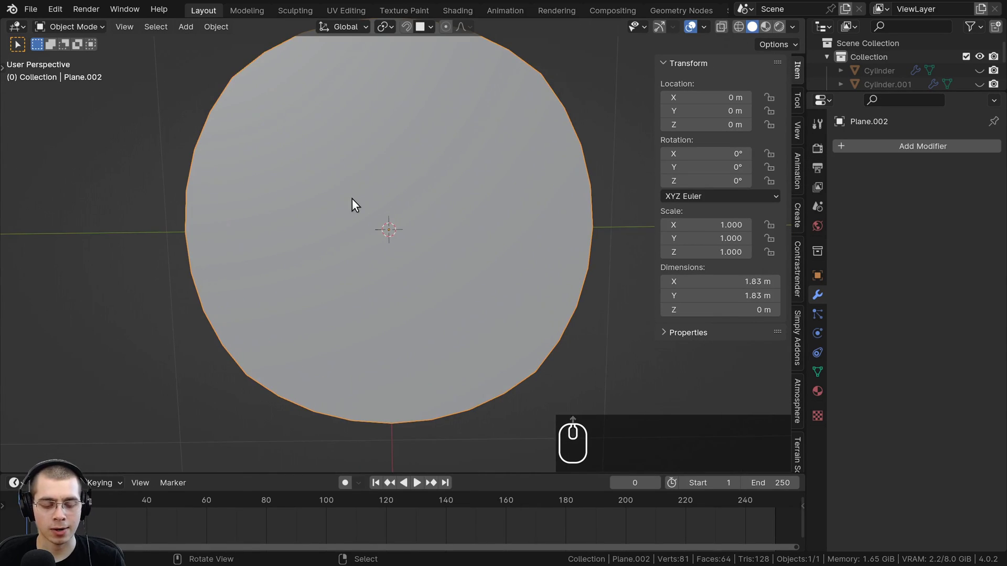
key("Tab")
scroll(351, 199, "down", 2)
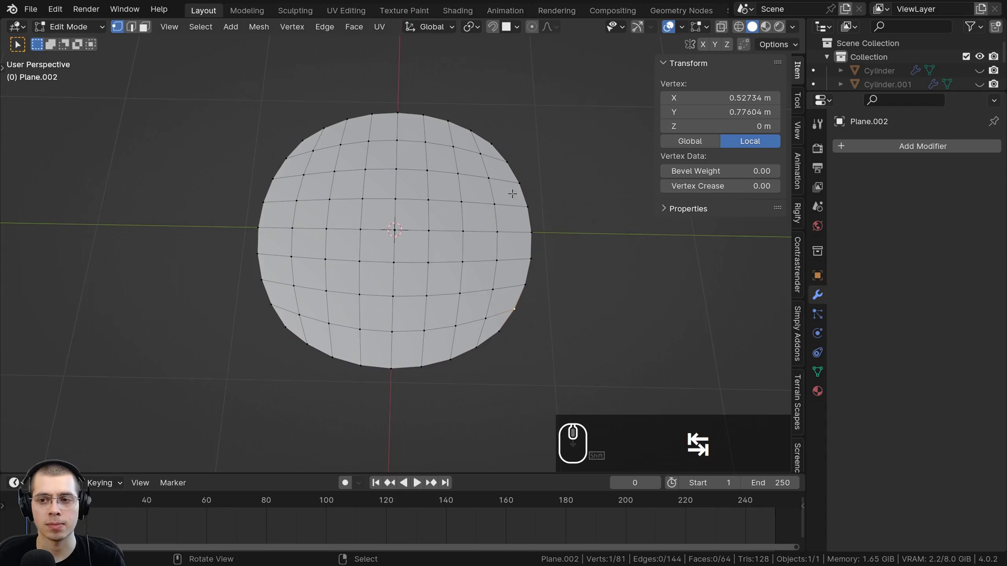
left_click(797, 93)
scroll(798, 85, "down", 5)
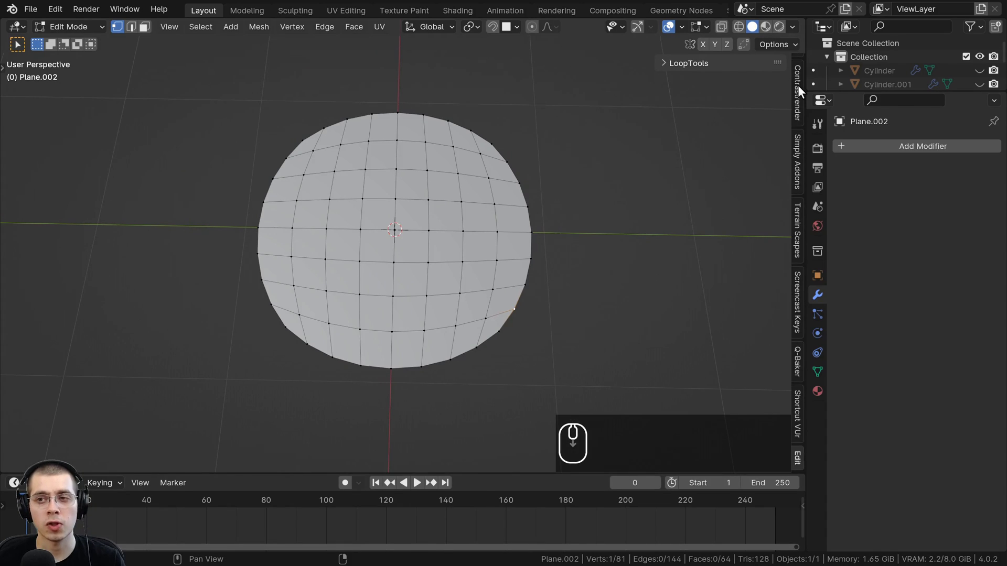
scroll(797, 85, "up", 5)
scroll(792, 218, "down", 4)
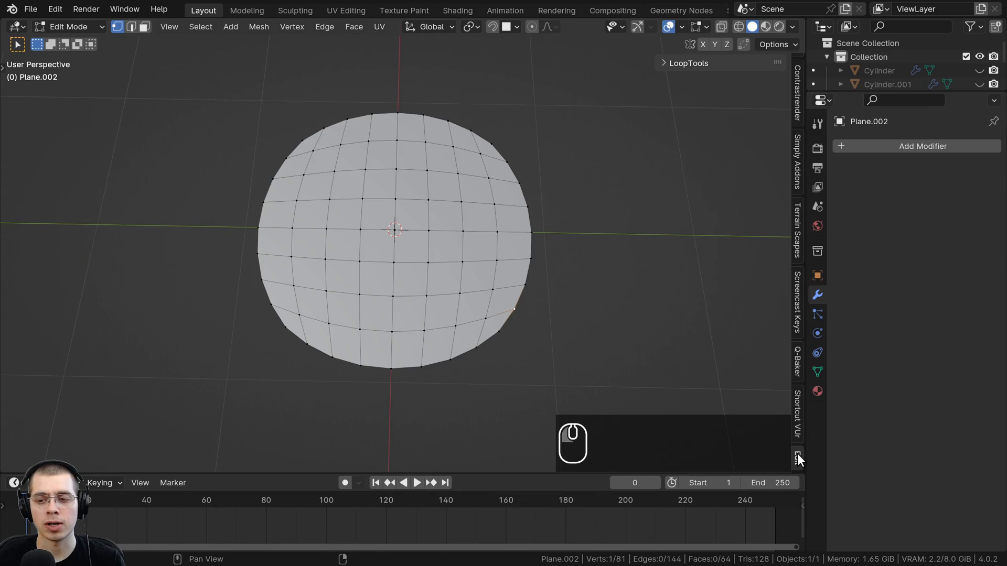
middle_click_drag(619, 109, 445, 323)
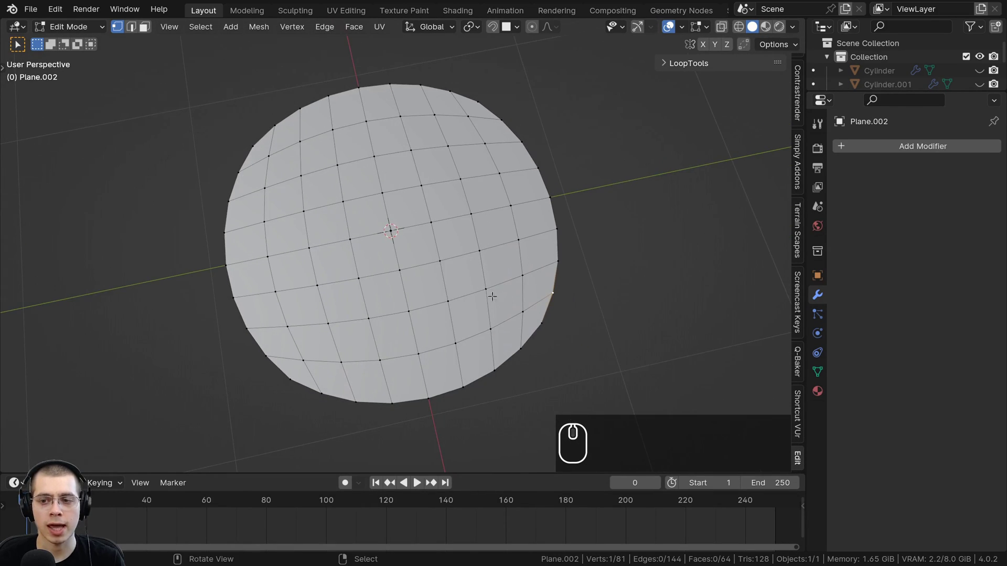
left_click(664, 63)
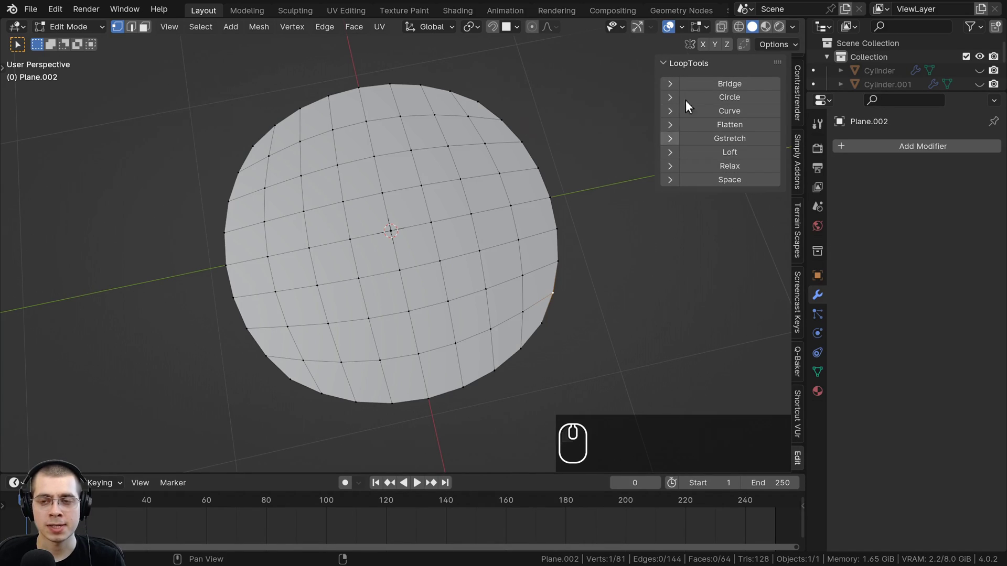
Select all the outer boundary edges of the disc, adding each of its four sides as an edge loop
middle_click_drag(510, 117, 480, 107)
middle_click_drag(480, 107, 431, 168, "shift")
middle_click_drag(733, 121, 486, 168, "shift")
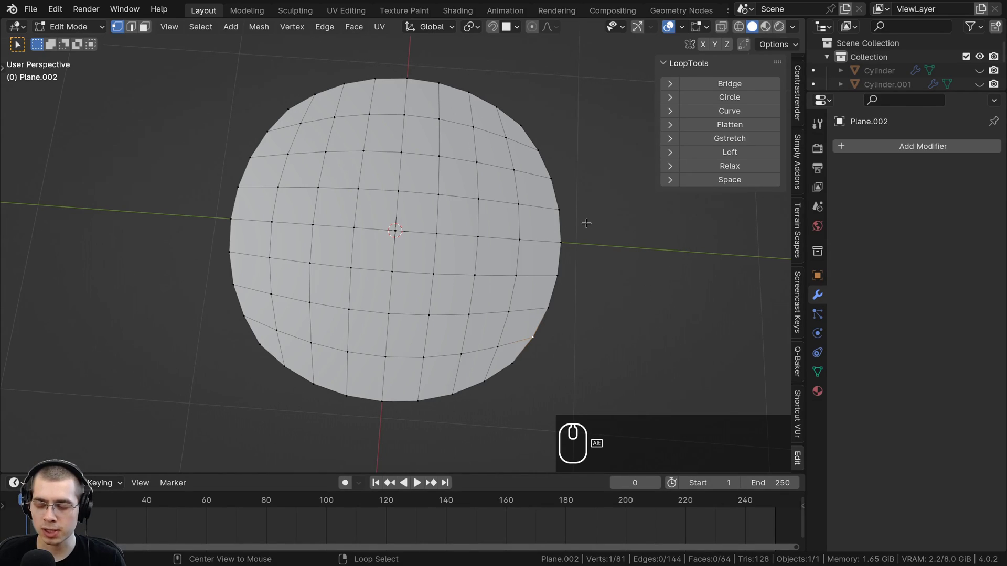
left_click(568, 222, "alt")
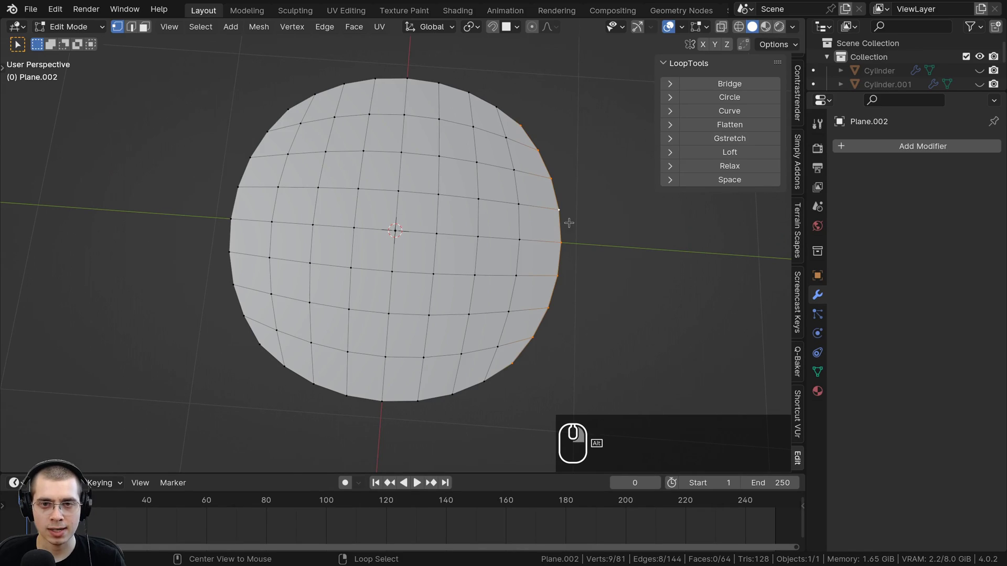
middle_click_drag(567, 306, 546, 232)
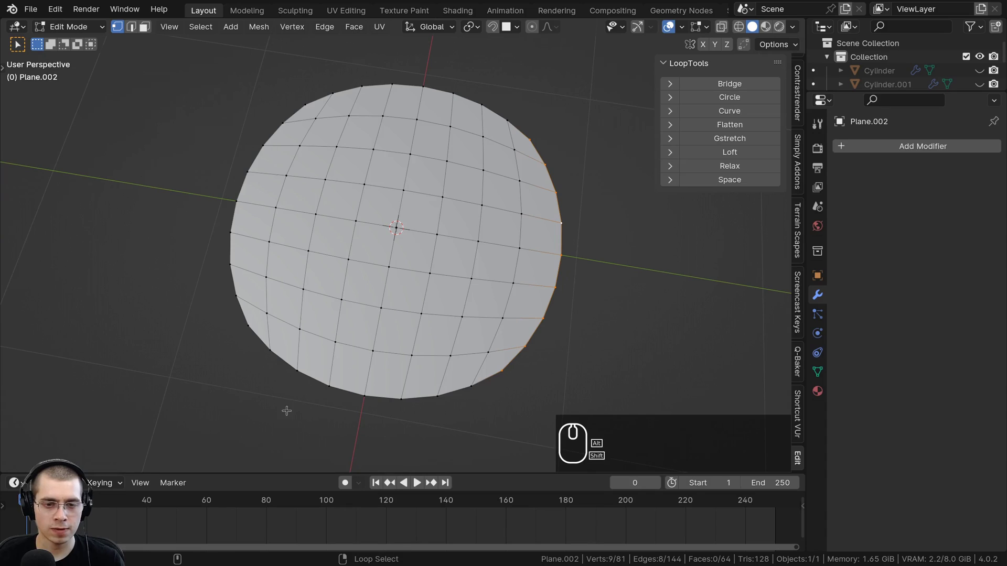
left_click(341, 394, "alt+shift")
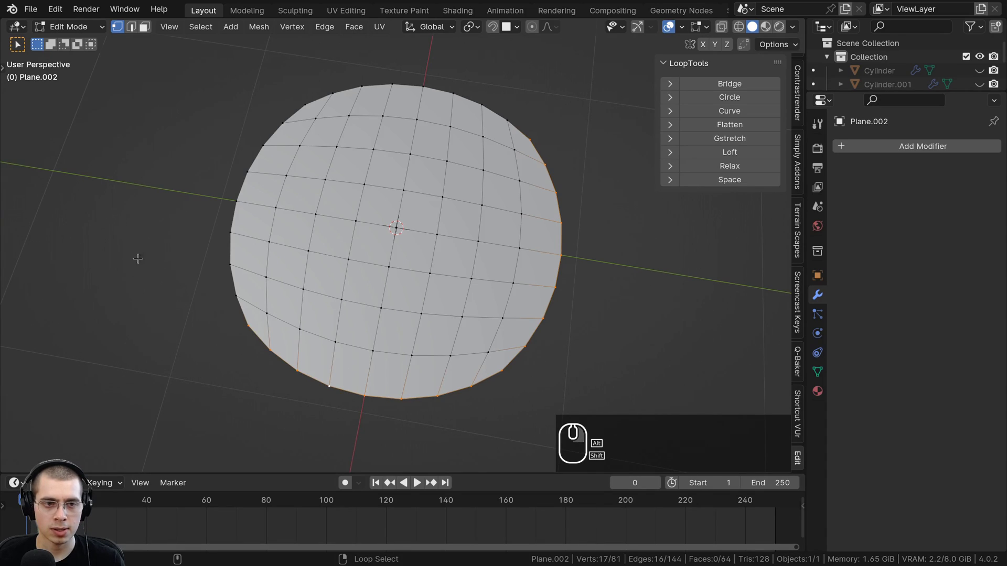
left_click(225, 216, "alt+shift")
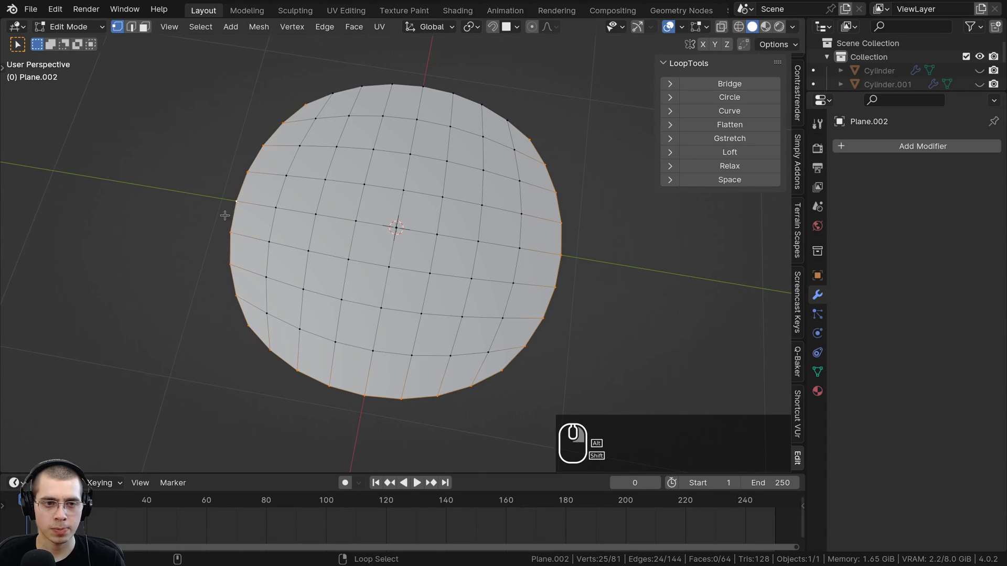
left_click(386, 84, "alt+shift")
scroll(417, 99, "down", 2)
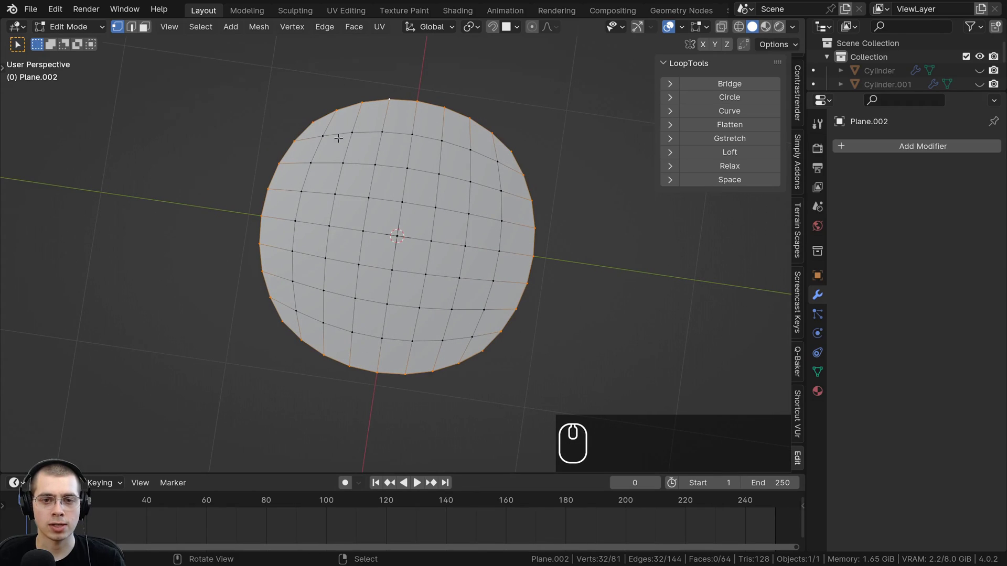
Round the selected boundary with the LoopTools Circle command, then undo and redo it to compare the outline
left_click(741, 96)
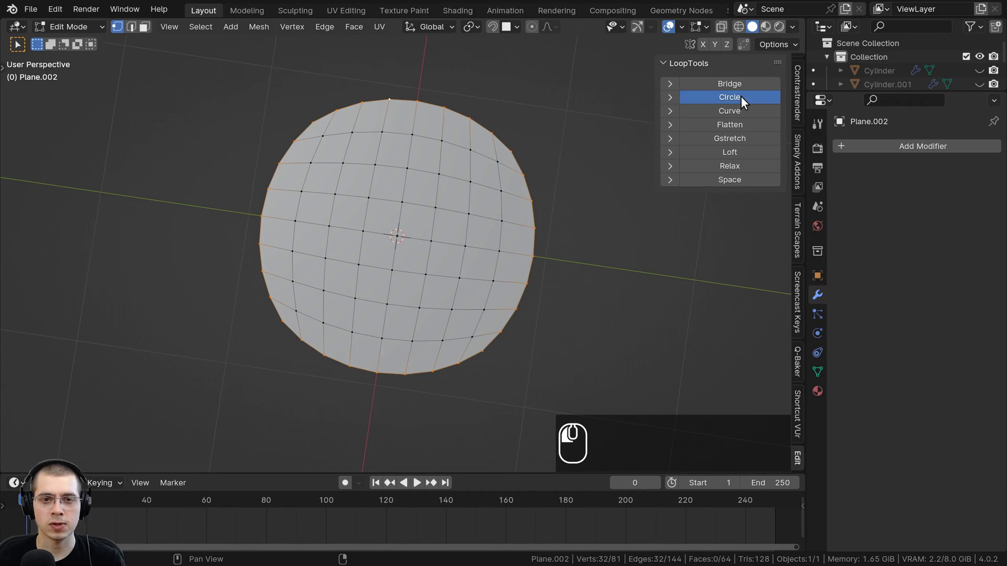
key("ctrl+z")
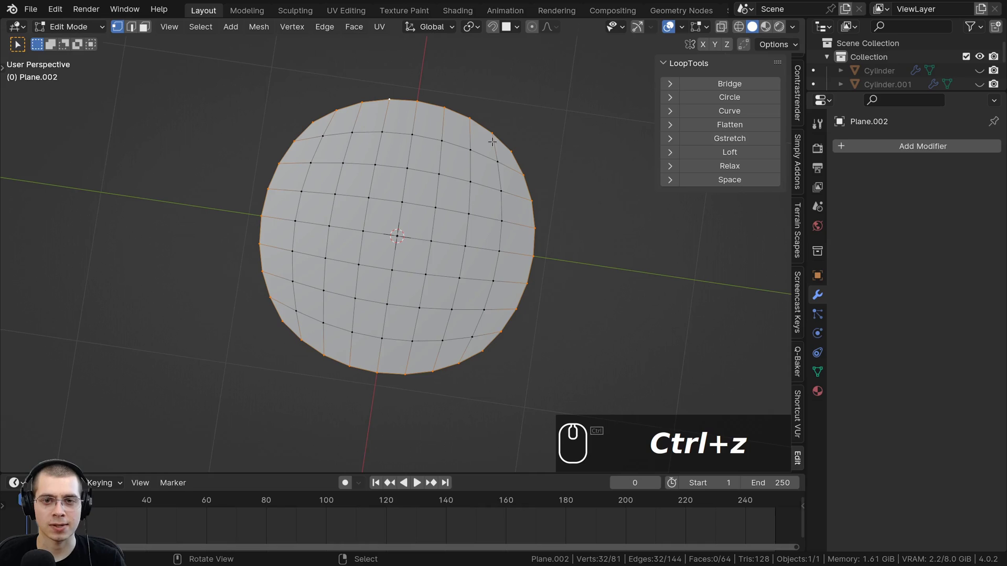
key("ctrl+shift+z")
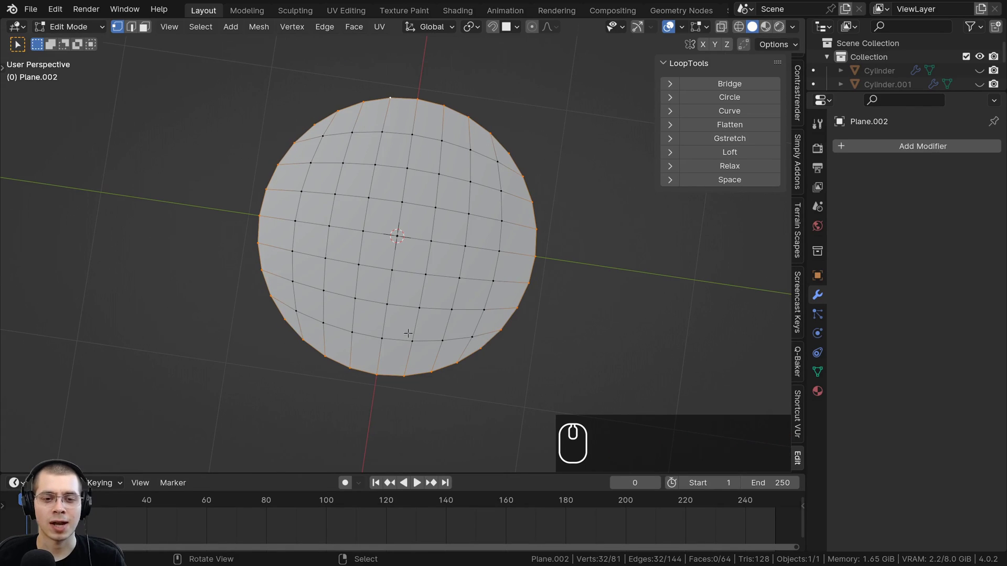
scroll(439, 158, "down", 1)
scroll(440, 158, "down", 2)
middle_click_drag(440, 158, 438, 200)
scroll(439, 199, "up", 3)
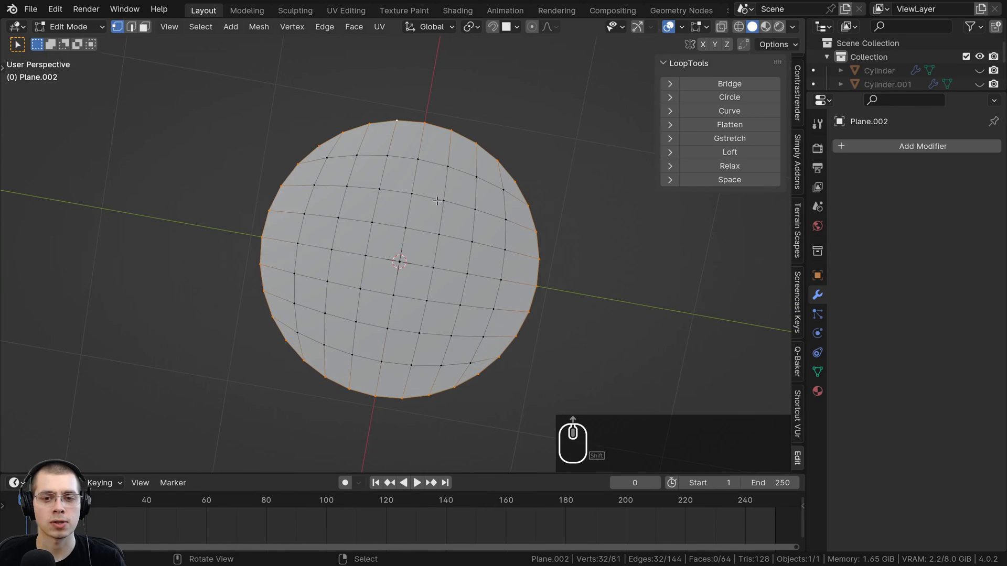
Hide the viewport sidebar and save the snowman file
key("n")
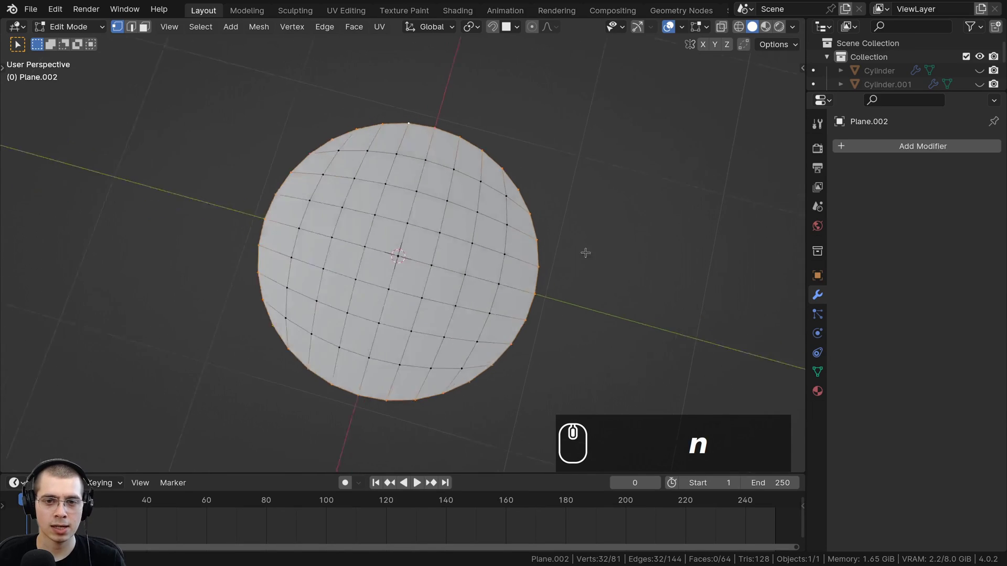
middle_click_drag(584, 252, 432, 305)
key("ctrl+w")
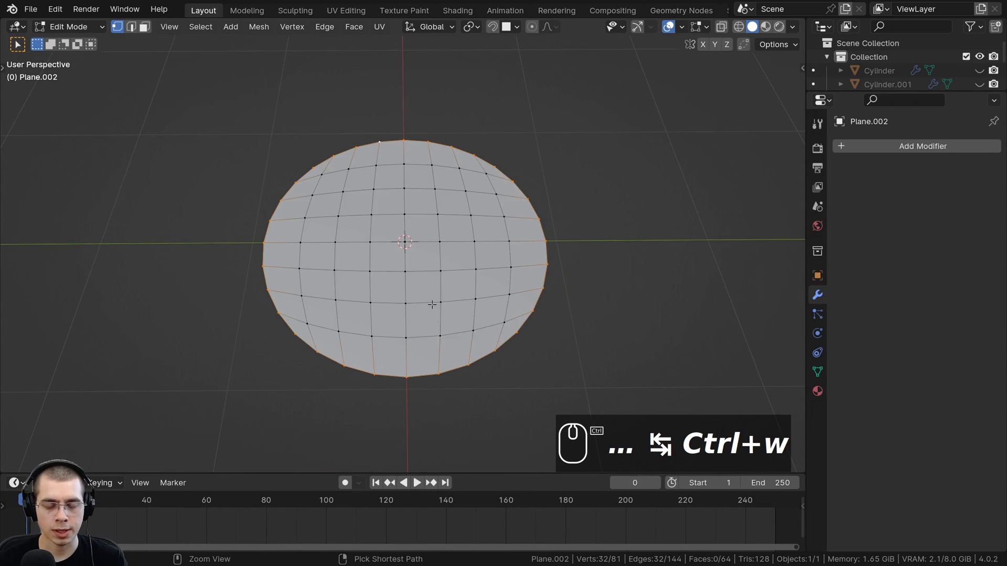
key("ctrl+s")
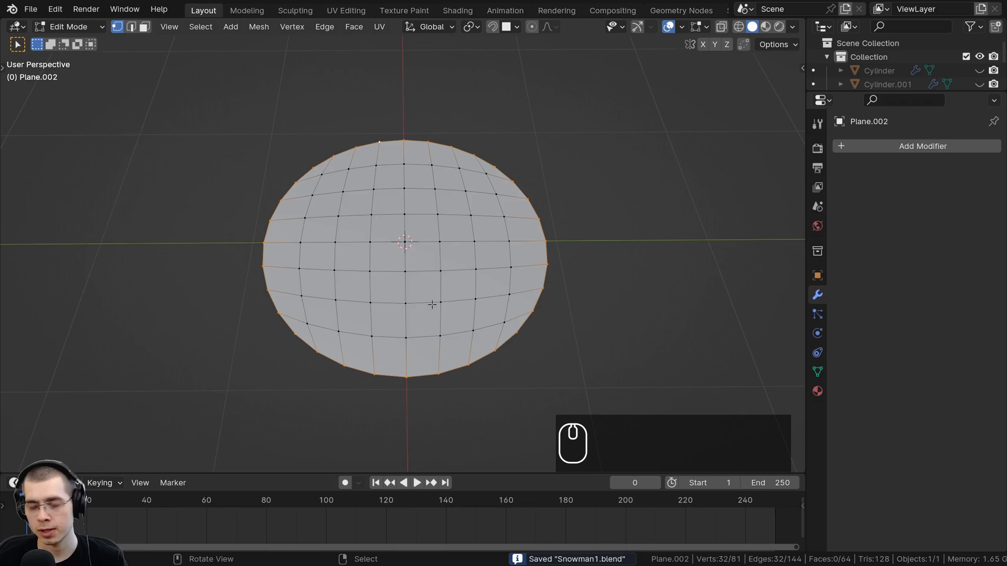
Show the disc in top orthographic view and switch the selection mode to faces
key("KP_7")
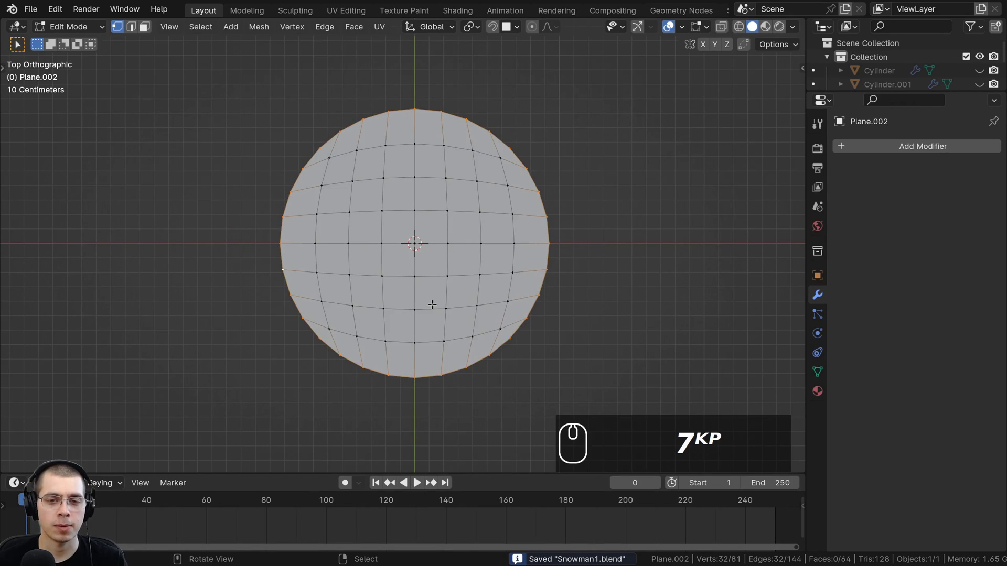
scroll(450, 304, "up", 2)
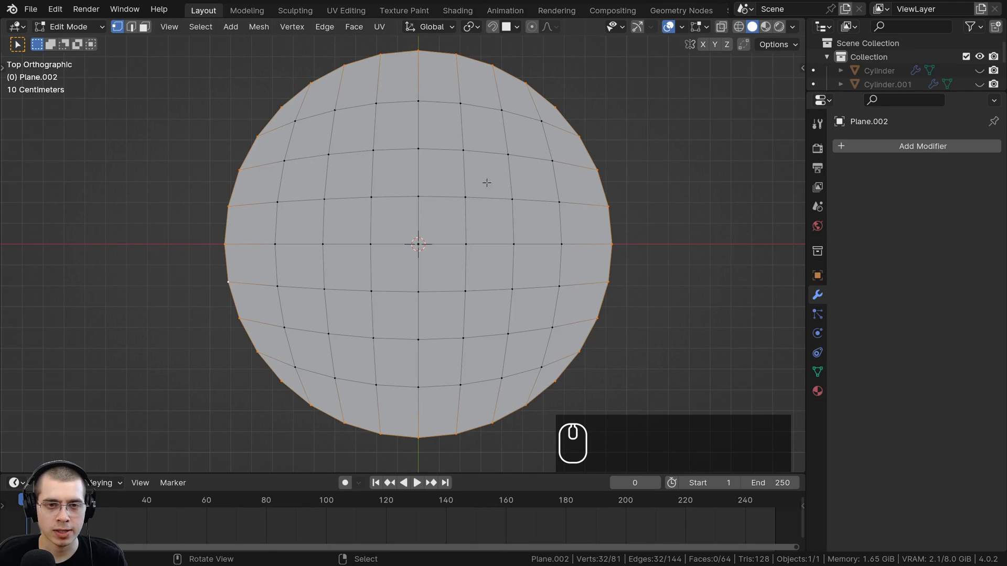
left_click(146, 30)
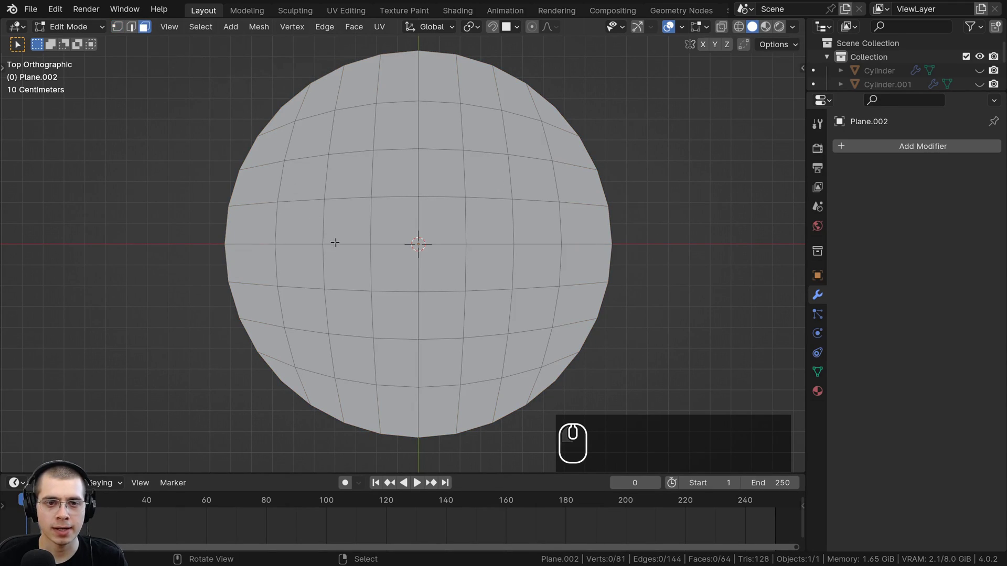
Pick the faces around the disc's centre one at a time
left_click(411, 228)
right_click(407, 229)
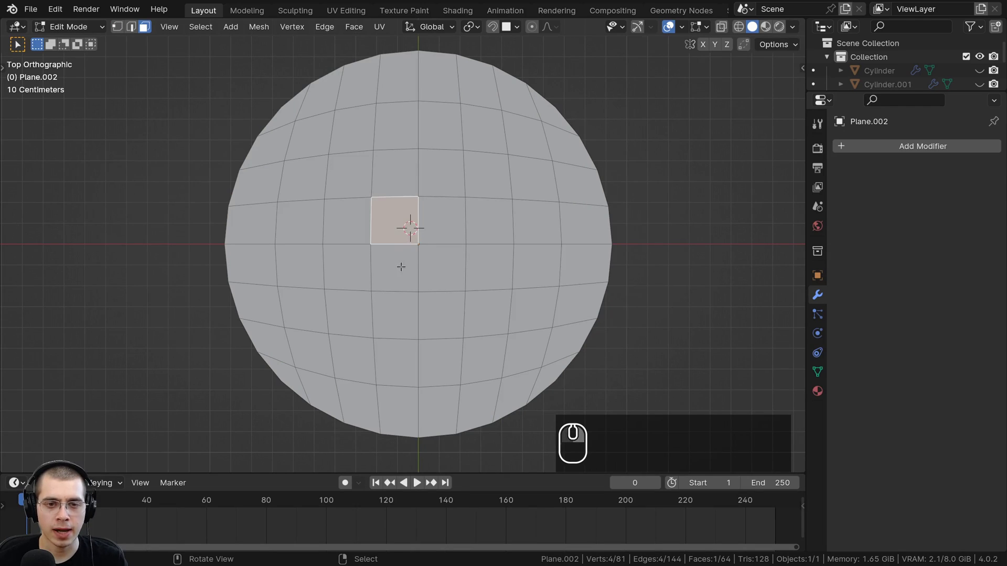
right_click(400, 265)
right_click(435, 259)
right_click(431, 233)
right_click(403, 225)
left_click(404, 226)
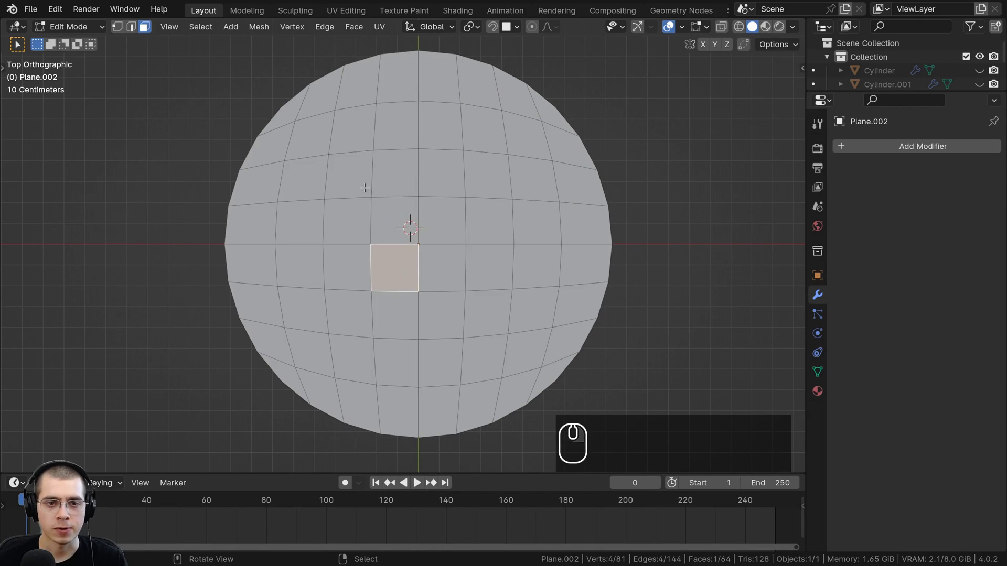
Select the four faces diagonally outward from the disc's four central faces, one in each quadrant
left_click(364, 186)
left_click(395, 217)
left_click(357, 184)
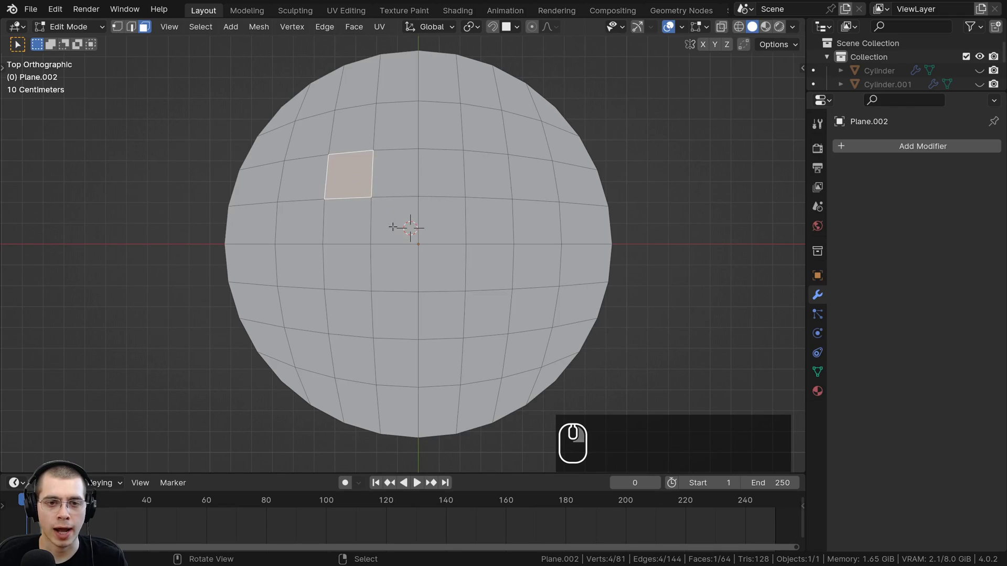
left_click(357, 185)
left_click(357, 170)
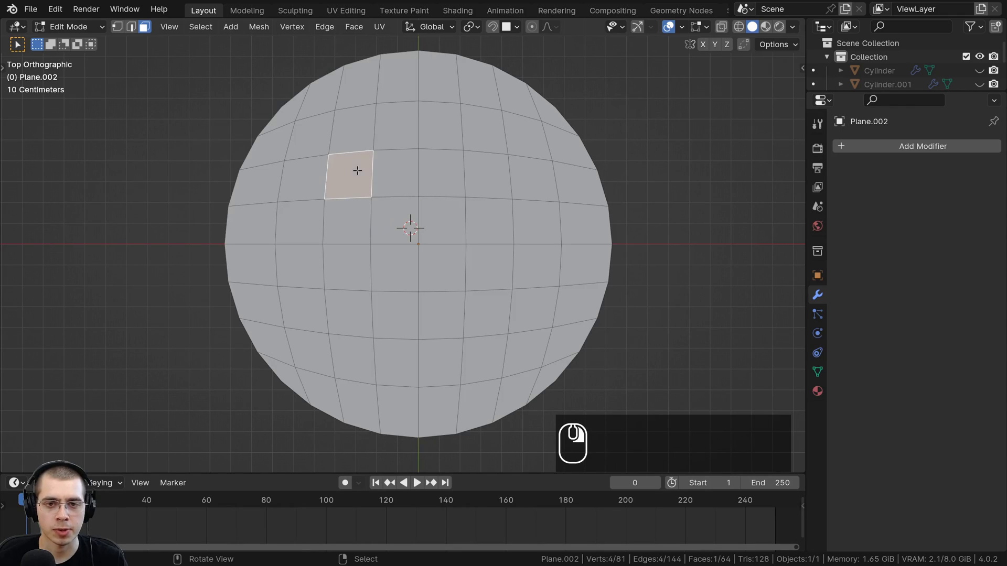
left_click(487, 167, "shift")
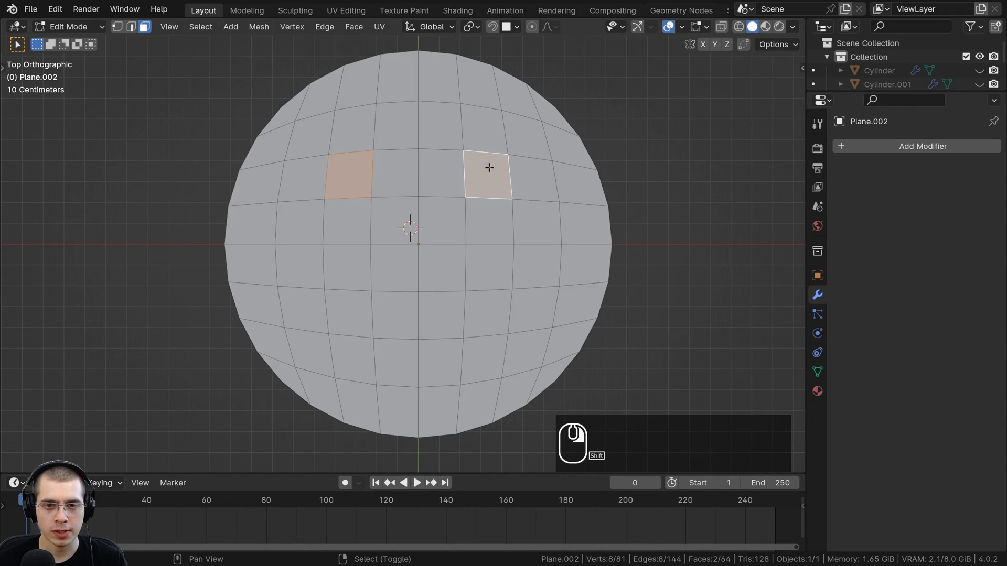
left_click(480, 310, "shift")
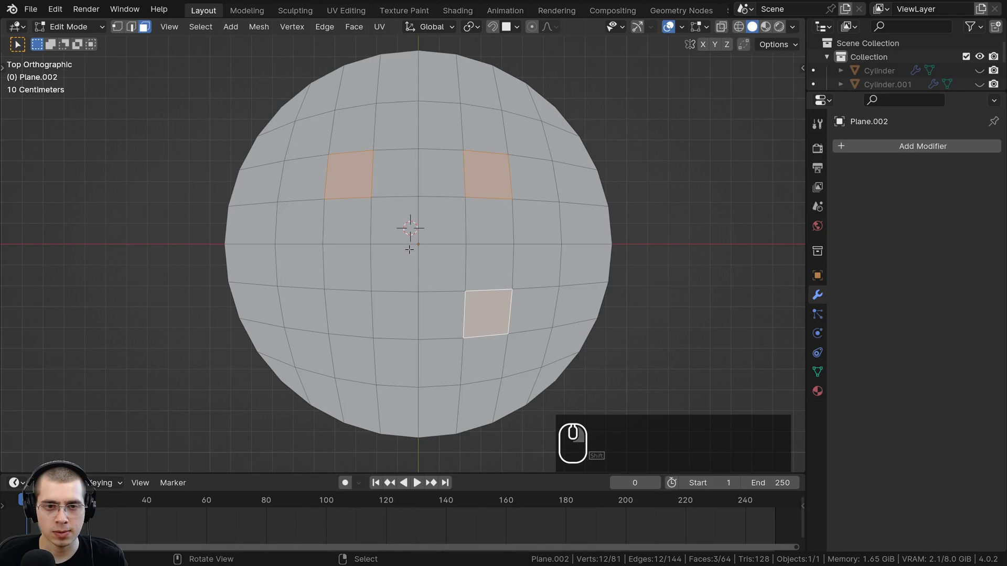
left_click(351, 307, "shift")
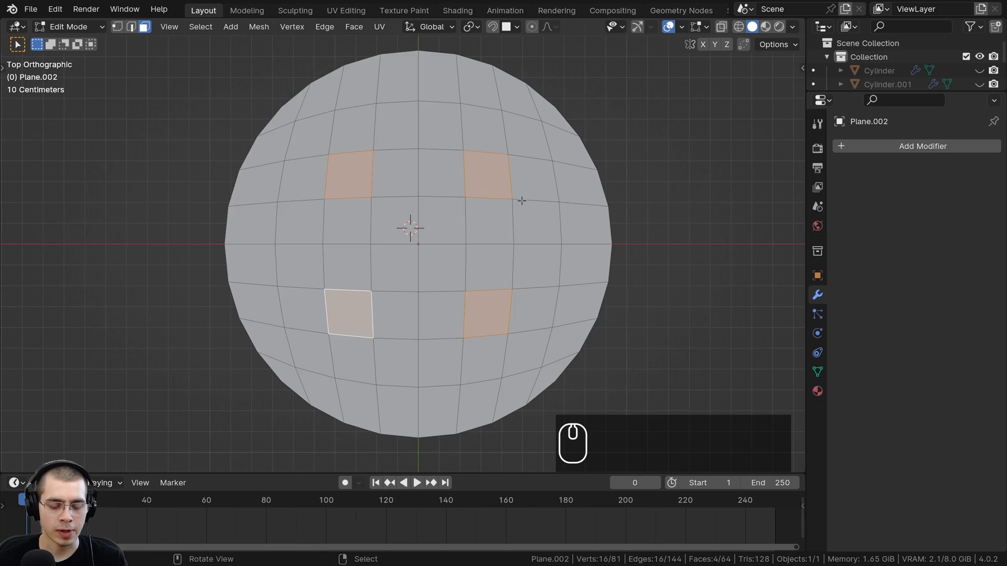
key("s")
right_click(472, 163)
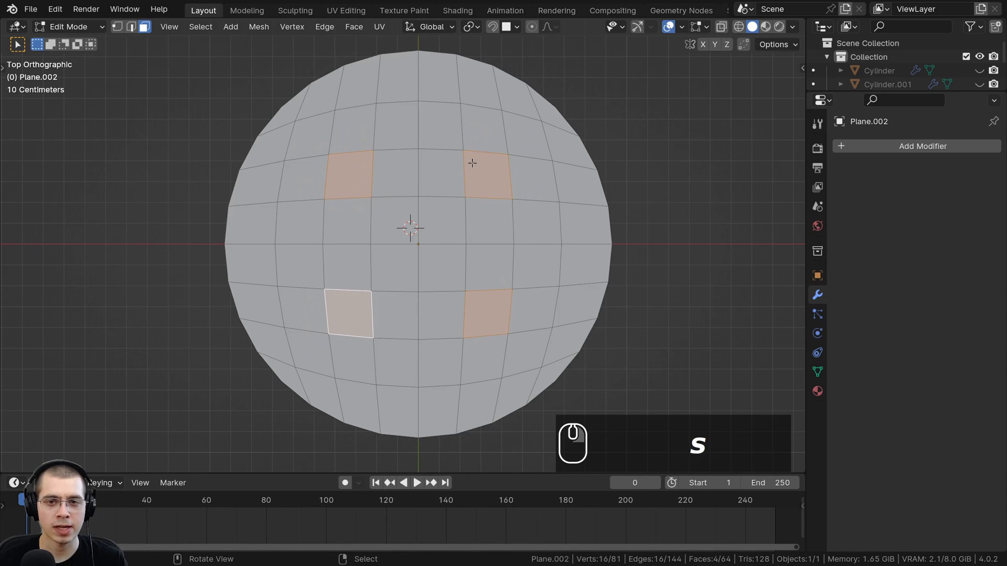
key("s")
right_click(491, 174)
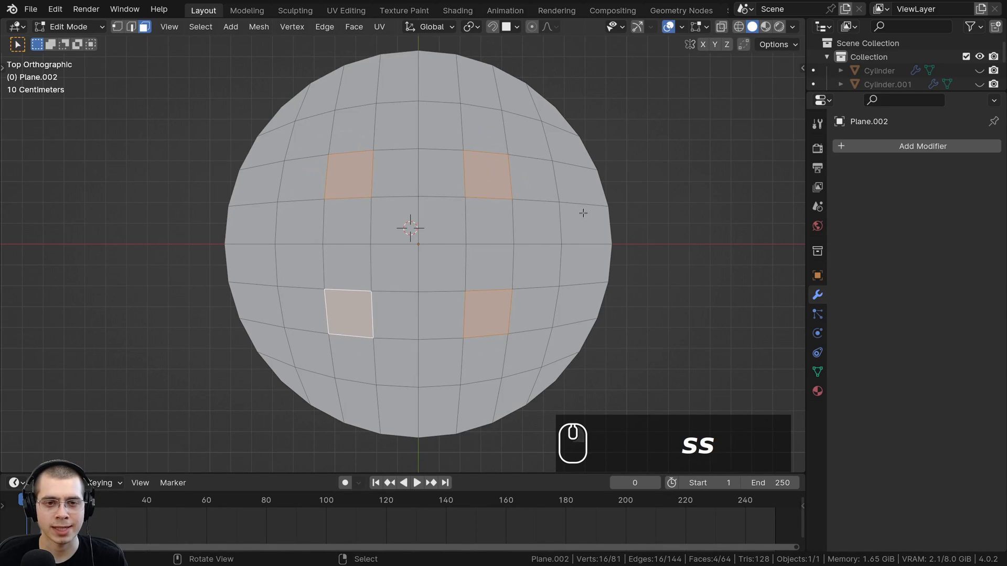
key("s")
right_click(650, 194)
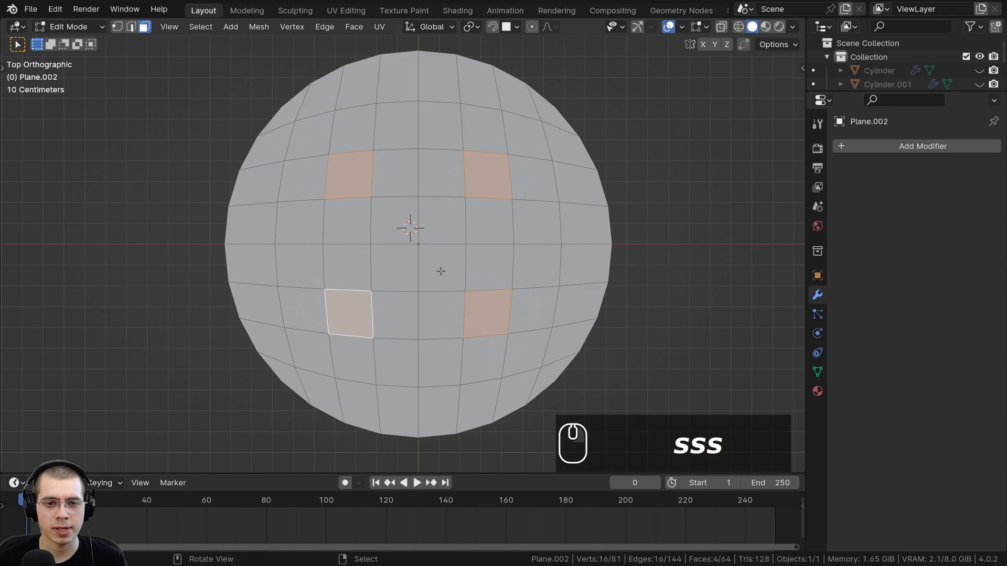
key("s")
right_click(357, 225)
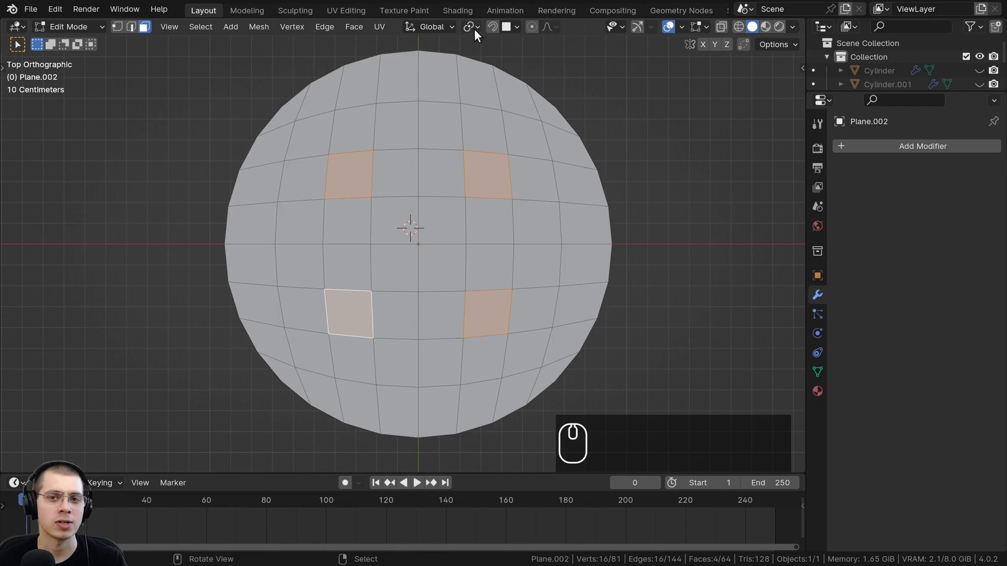
key("s")
right_click(530, 117)
Set the transform pivot point to Individual Origins
left_click(471, 25)
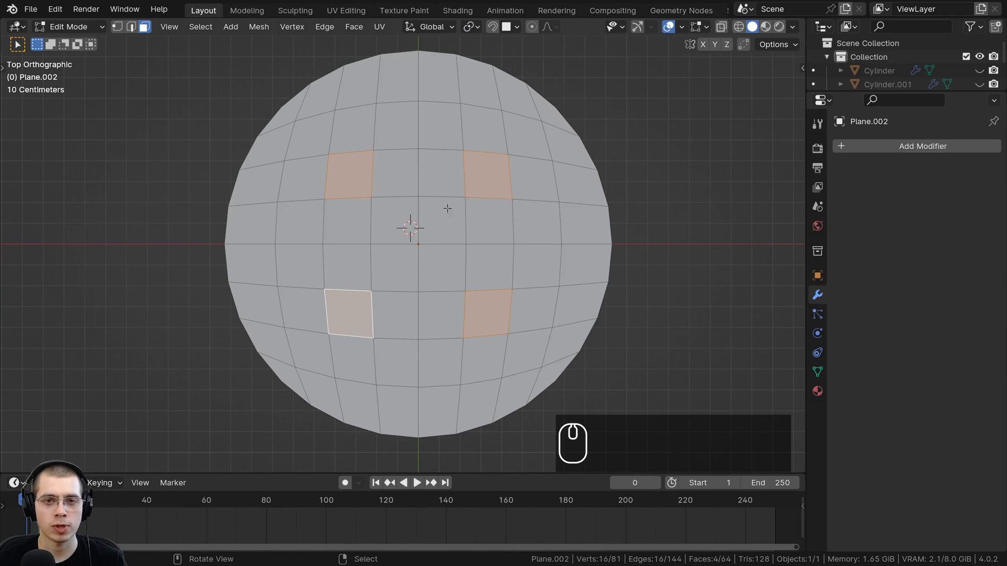
left_click(467, 24)
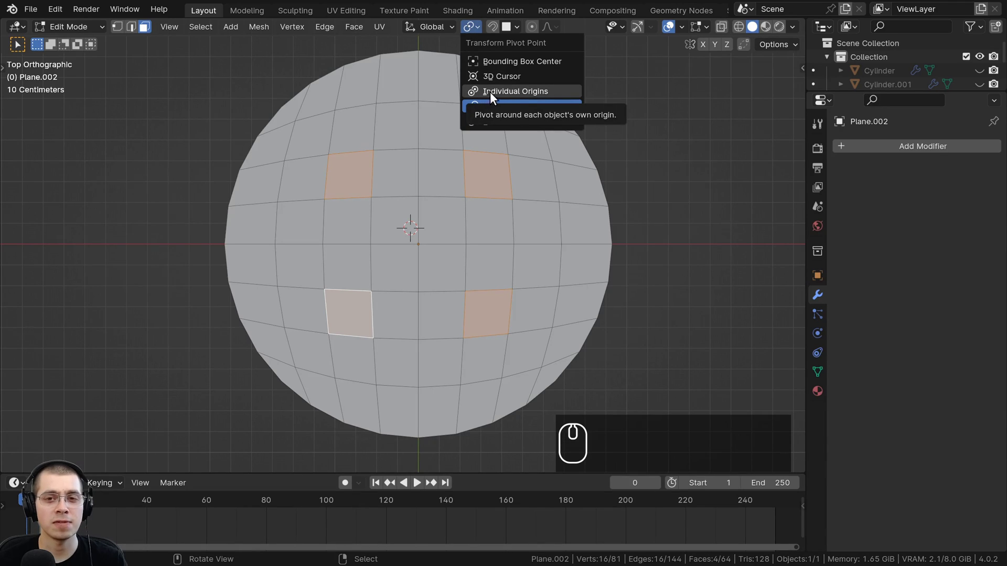
left_click(506, 93)
Scale up the four selected faces around their individual origins, leaving a band of mesh between them
scroll(480, 194, "up", 3)
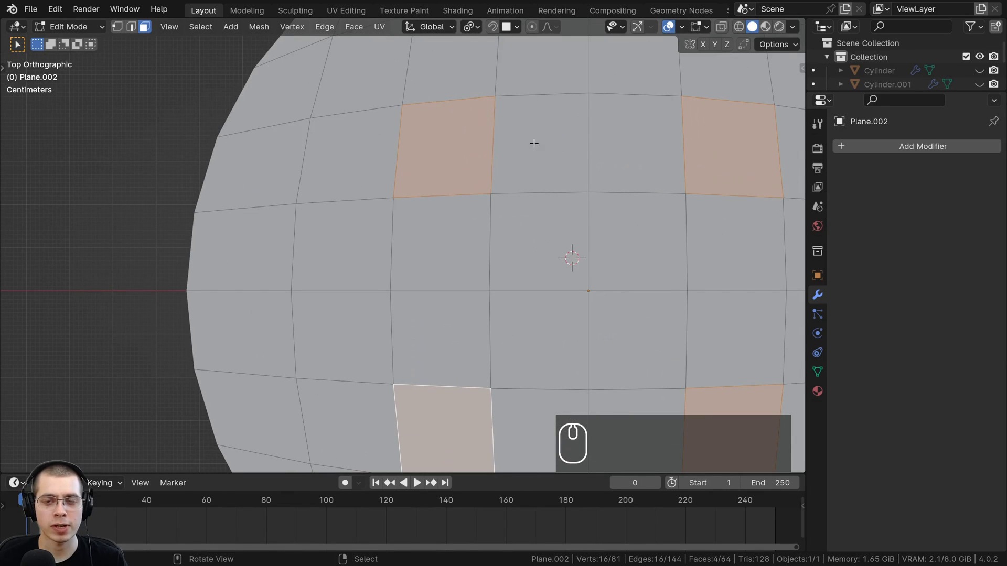
middle_click_drag(534, 143, 435, 125, "shift")
scroll(538, 208, "down", 3)
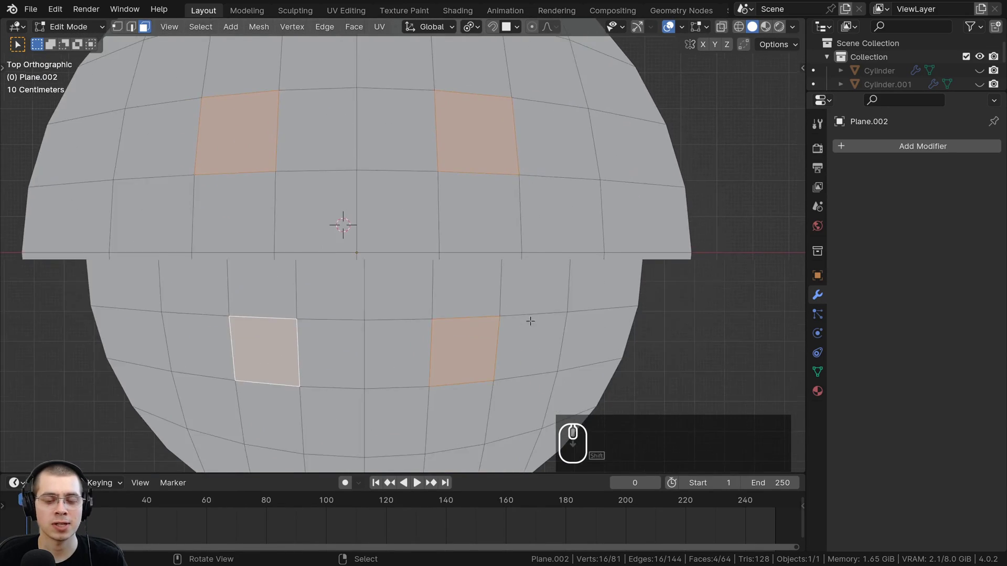
key("s")
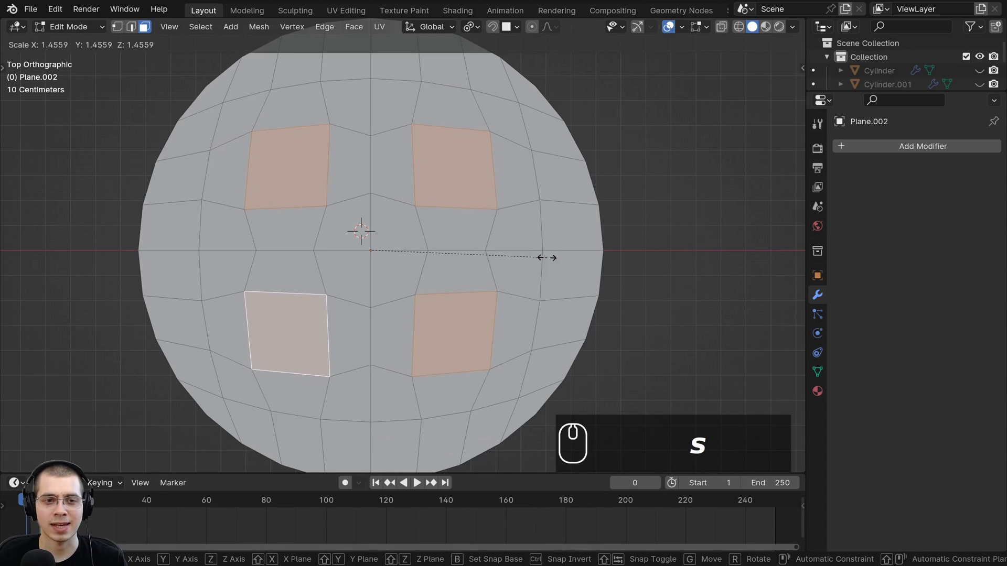
right_click(566, 252)
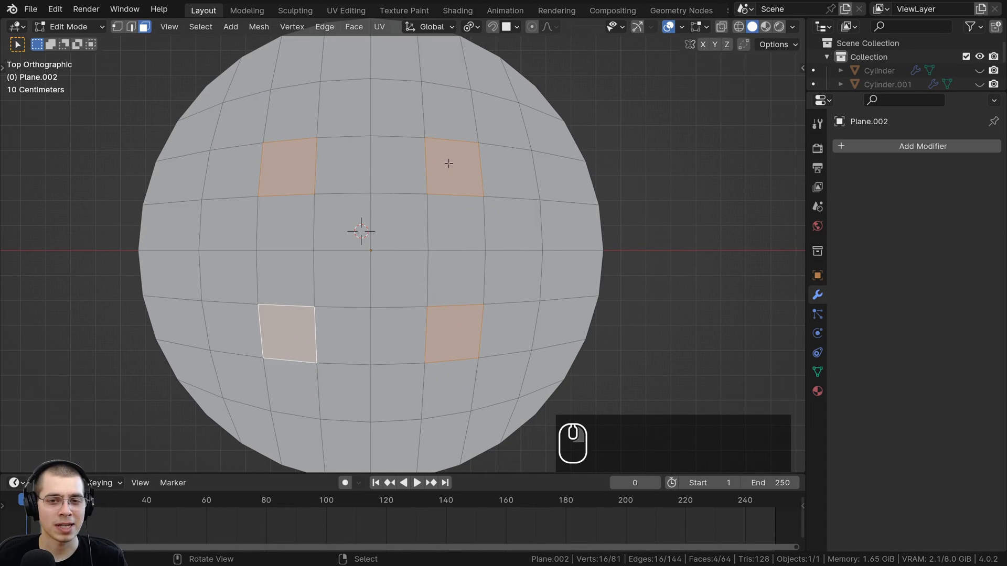
key("s")
left_click(546, 276)
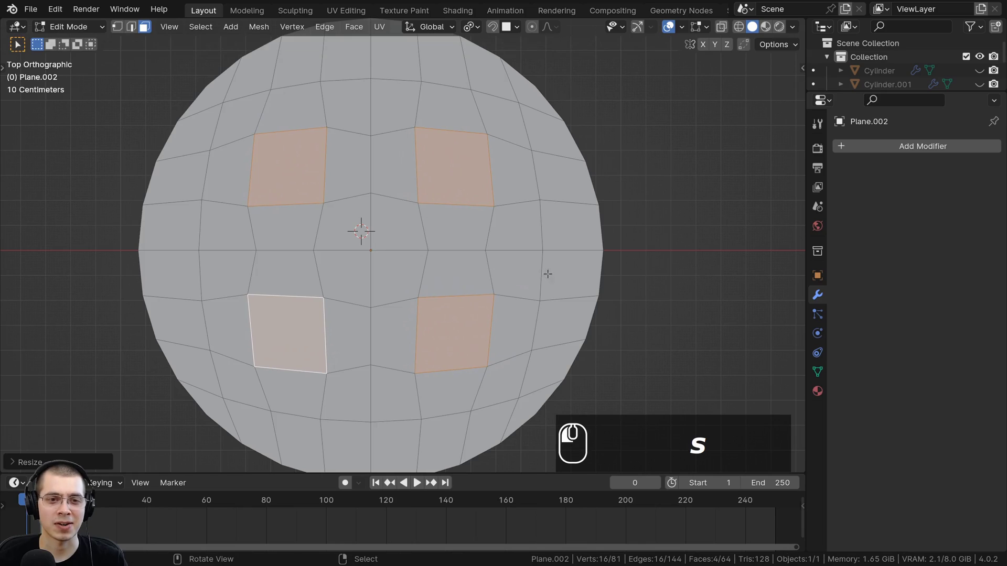
key("s")
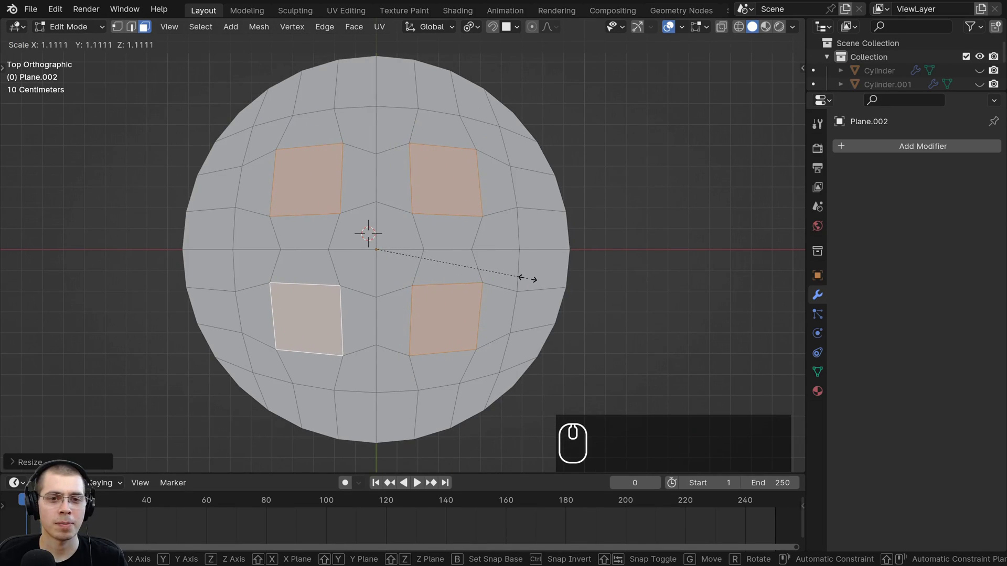
left_click(533, 279)
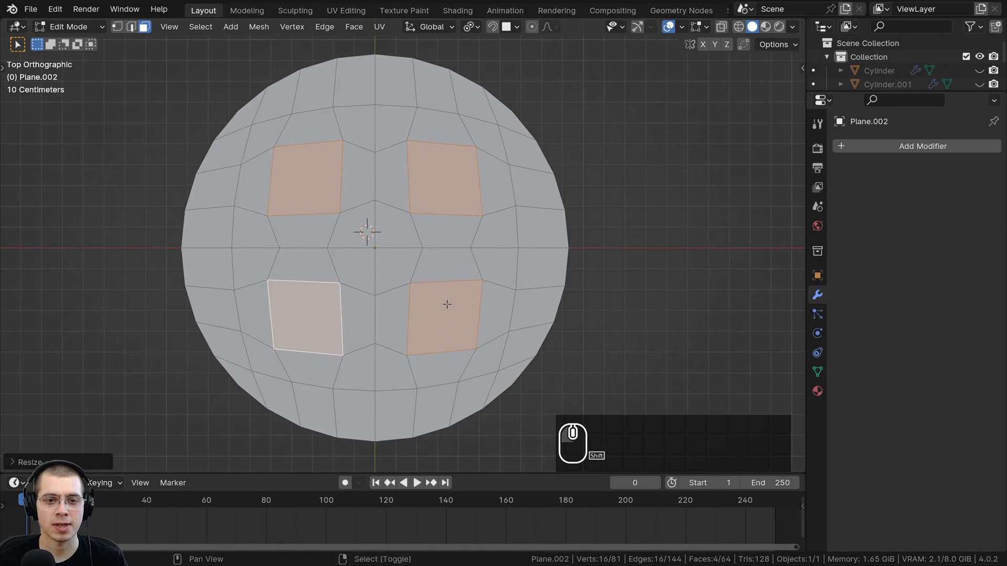
middle_click_drag(445, 301, 444, 299, "shift")
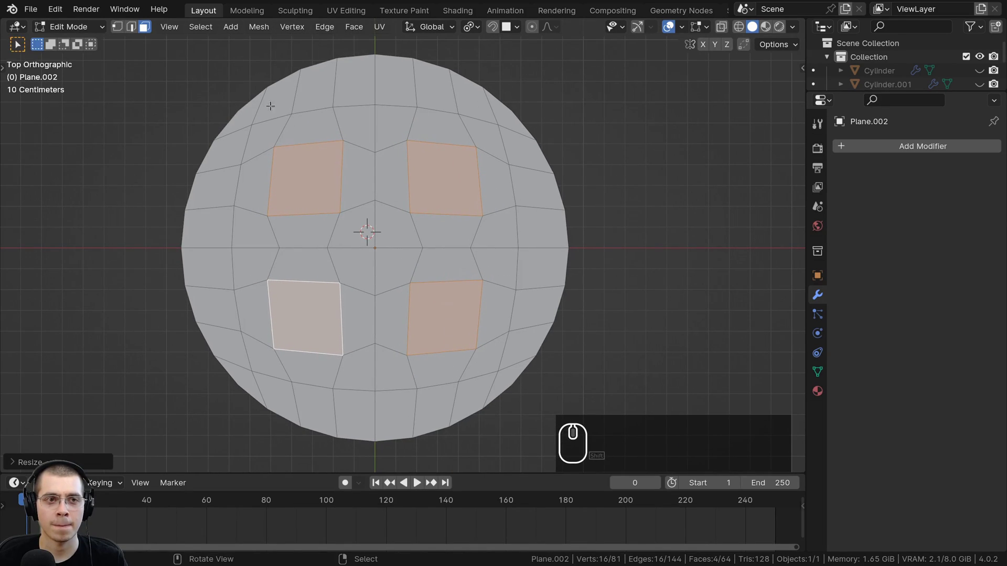
Switch the selection mode to vertices and set the transform pivot point to Median Point
left_click(118, 27)
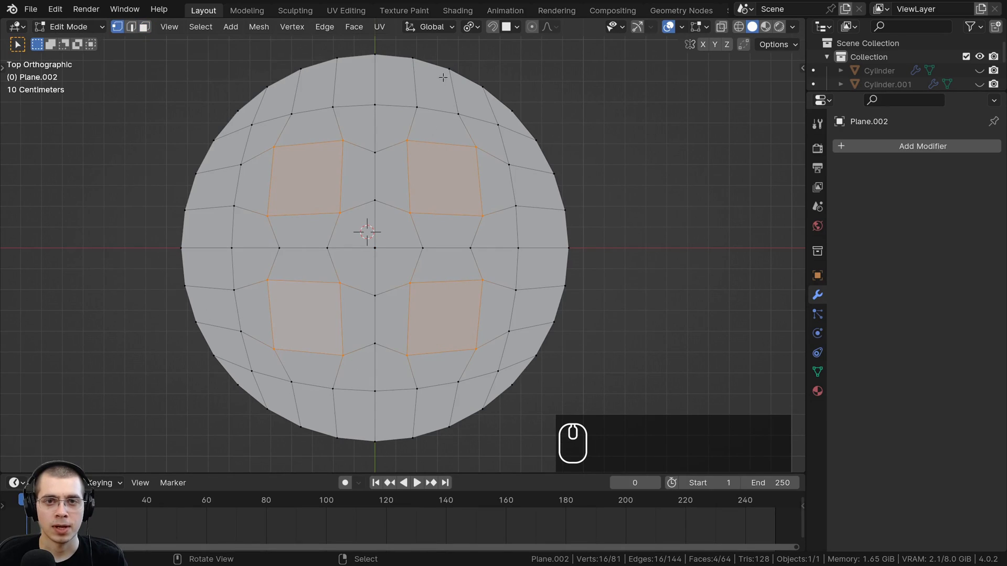
left_click(467, 28)
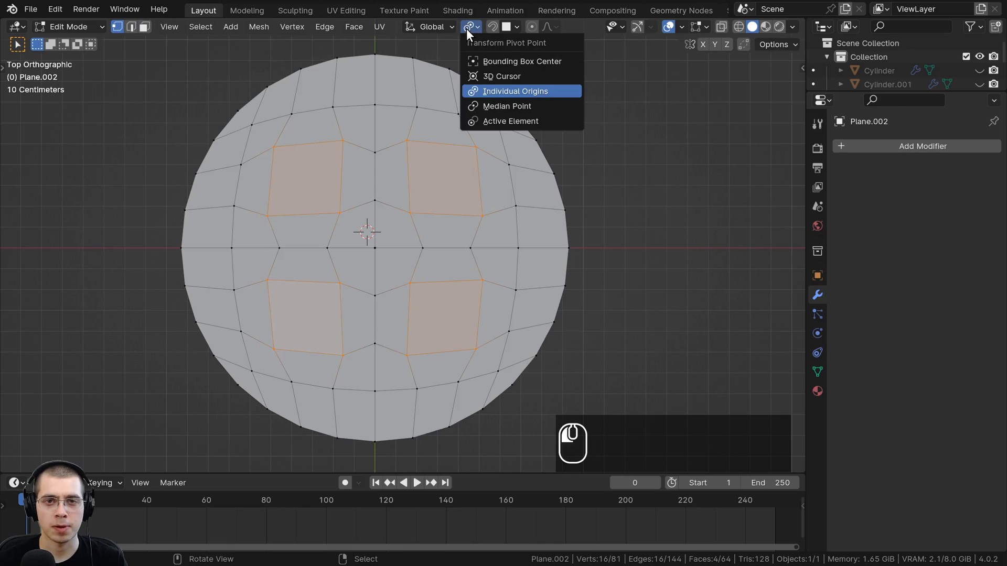
left_click(493, 105)
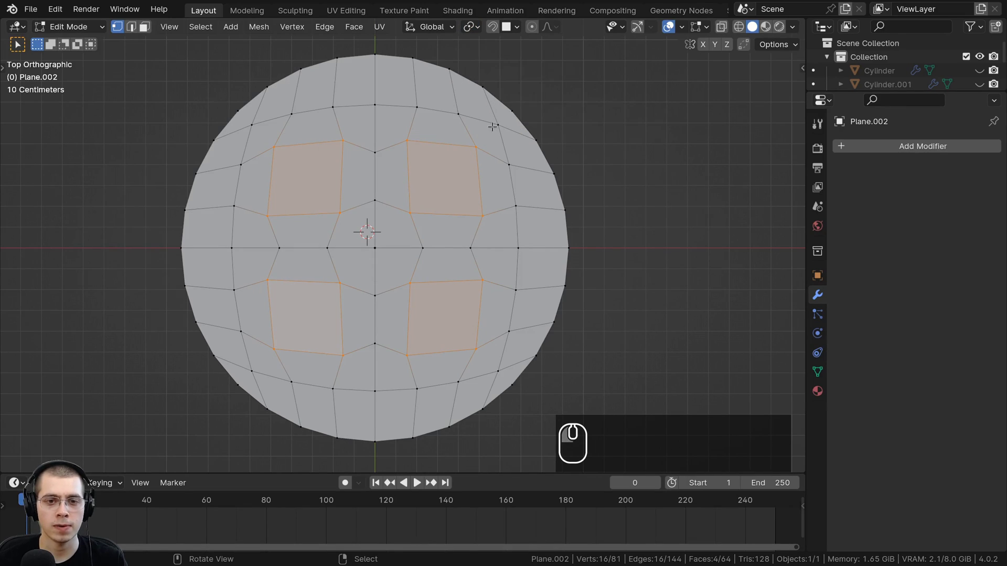
Select the innermost corner vertex of each of the four enlarged faces and scale them inward to about 0.915
left_click(340, 212)
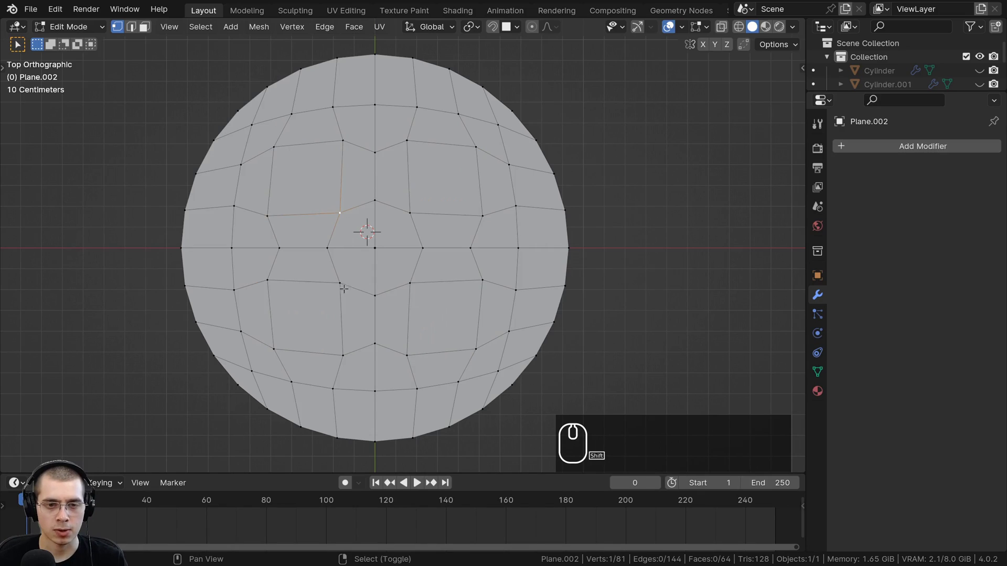
left_click(409, 212, "shift")
scroll(467, 202, "up", 3)
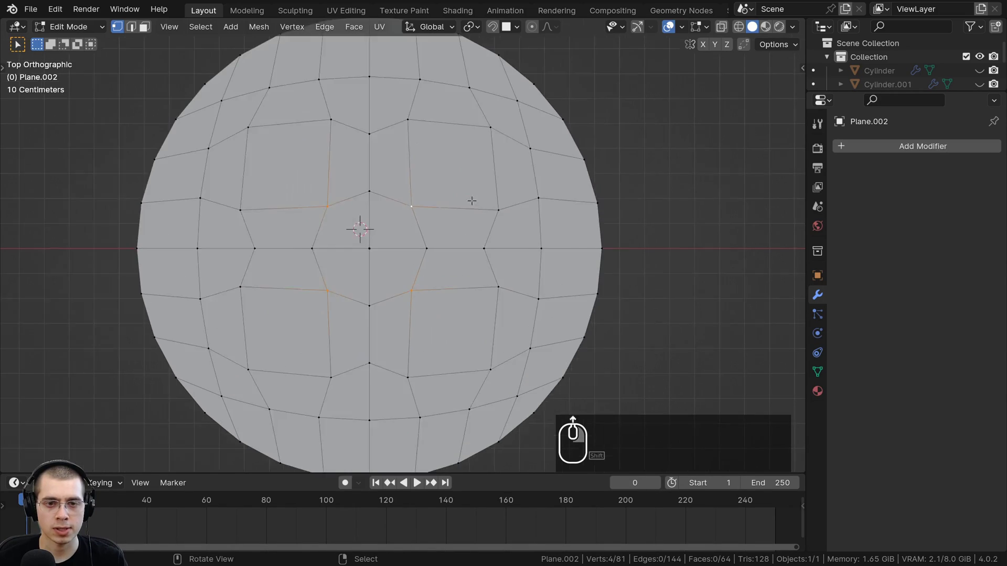
key("s")
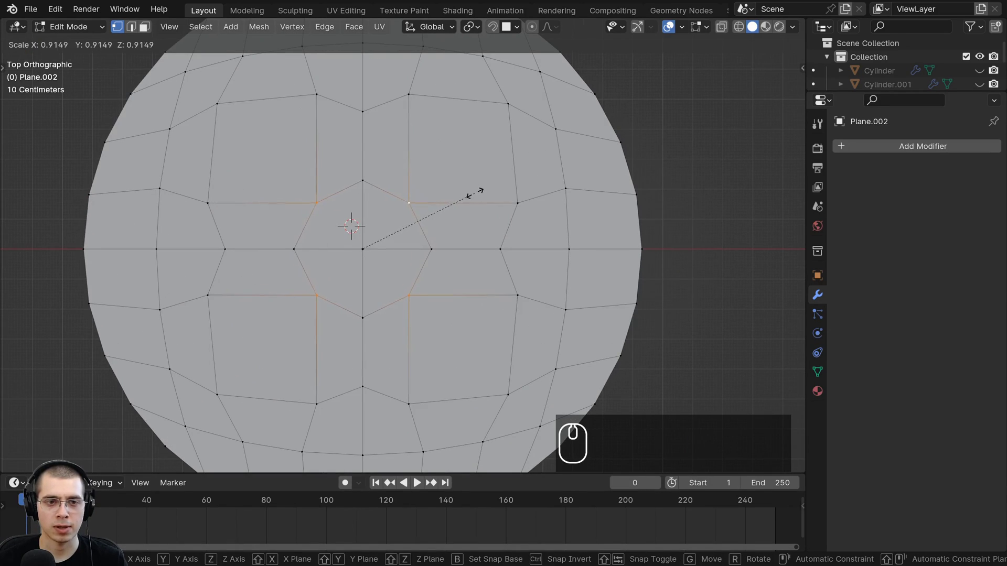
left_click(473, 194)
Select the outermost corner vertex of each of the four enlarged faces and scale them outward to about 1.06, squaring the faces
scroll(431, 219, "down", 1, "shift")
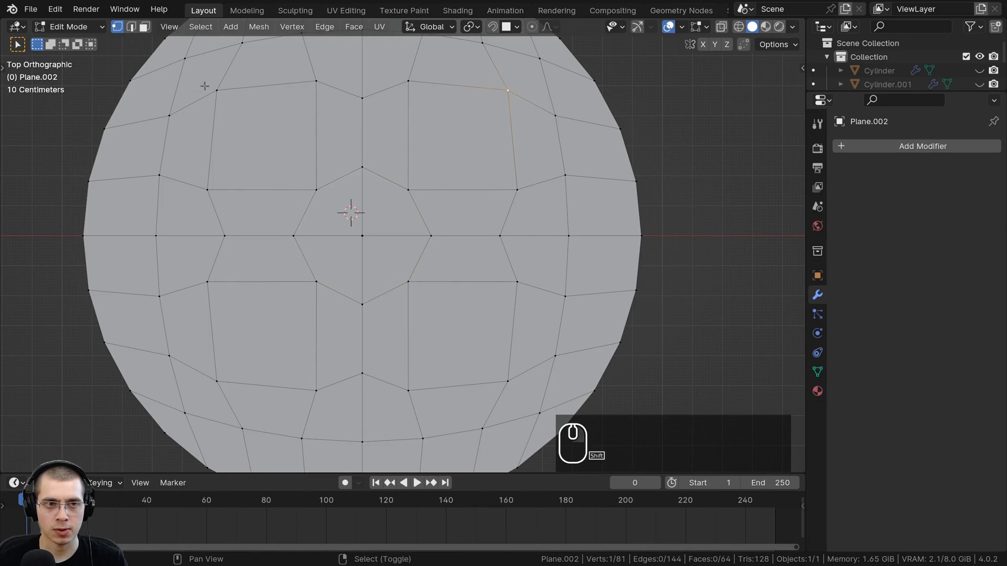
left_click(509, 381, "shift")
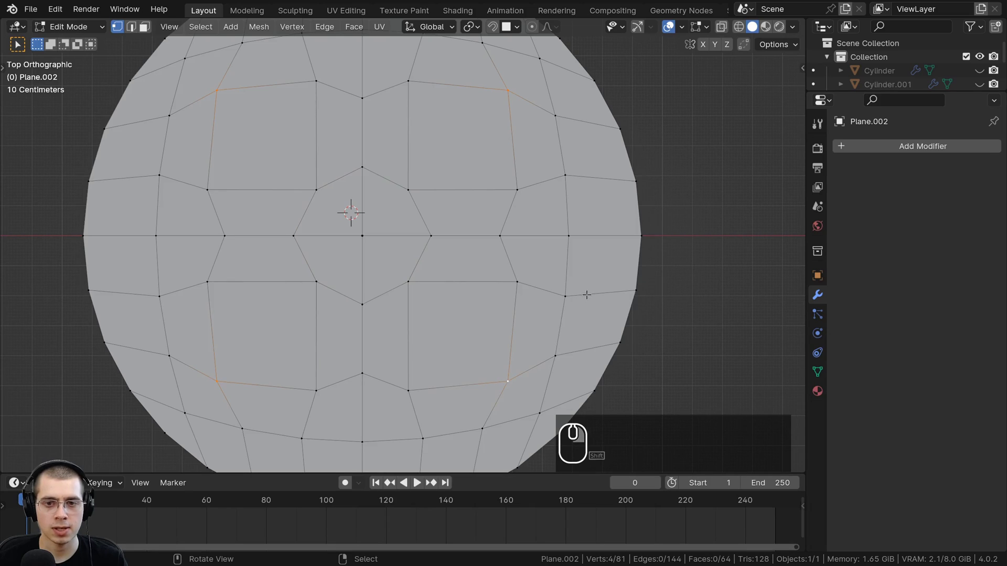
key("s")
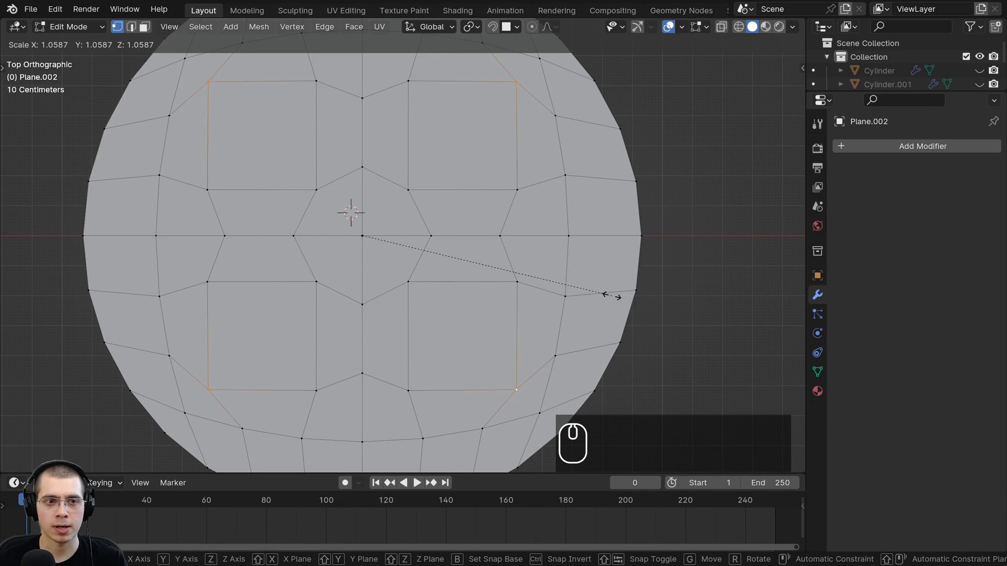
left_click(610, 296)
scroll(429, 173, "down", 3)
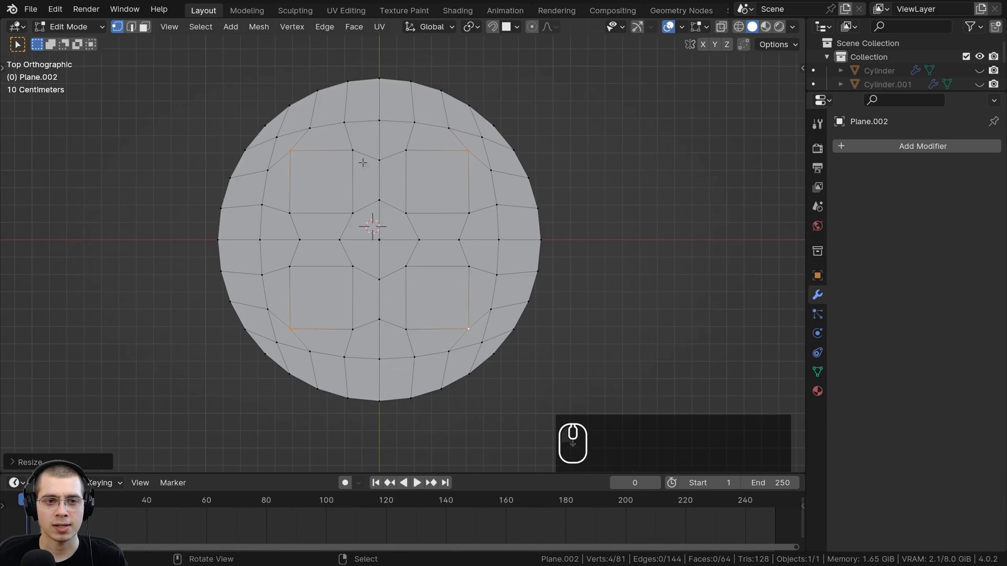
scroll(445, 283, "up", 2)
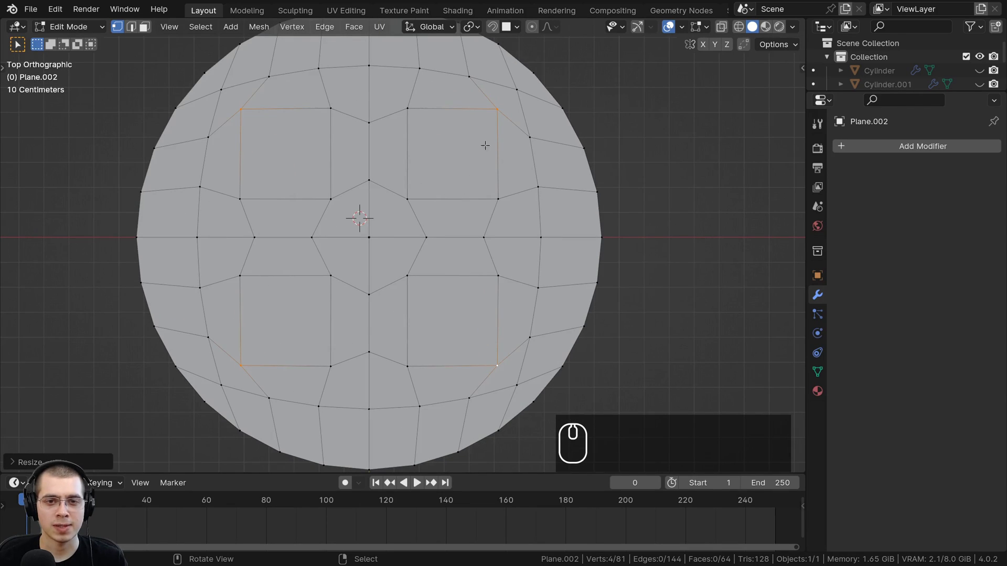
scroll(418, 126, "down", 1)
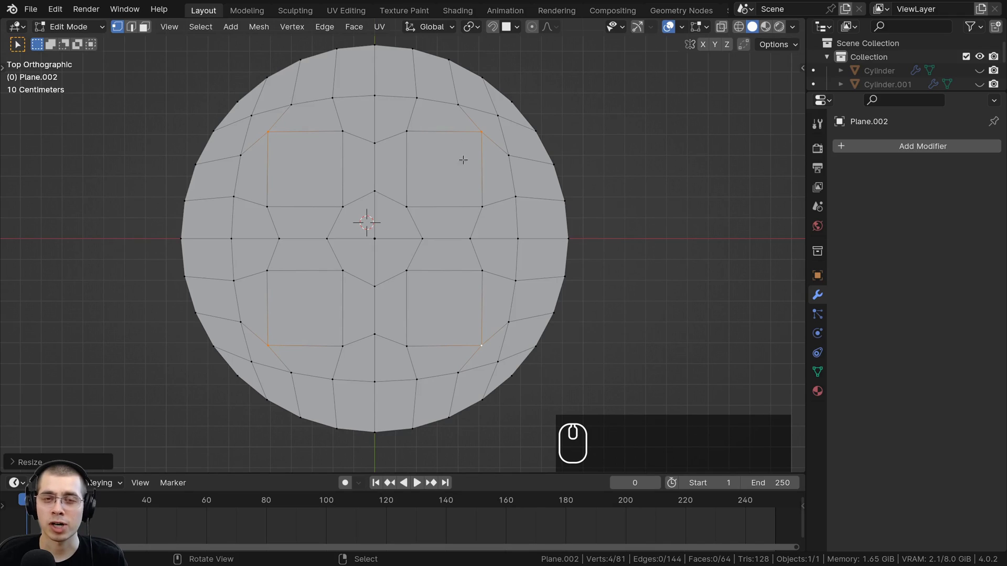
scroll(452, 126, "up", 6)
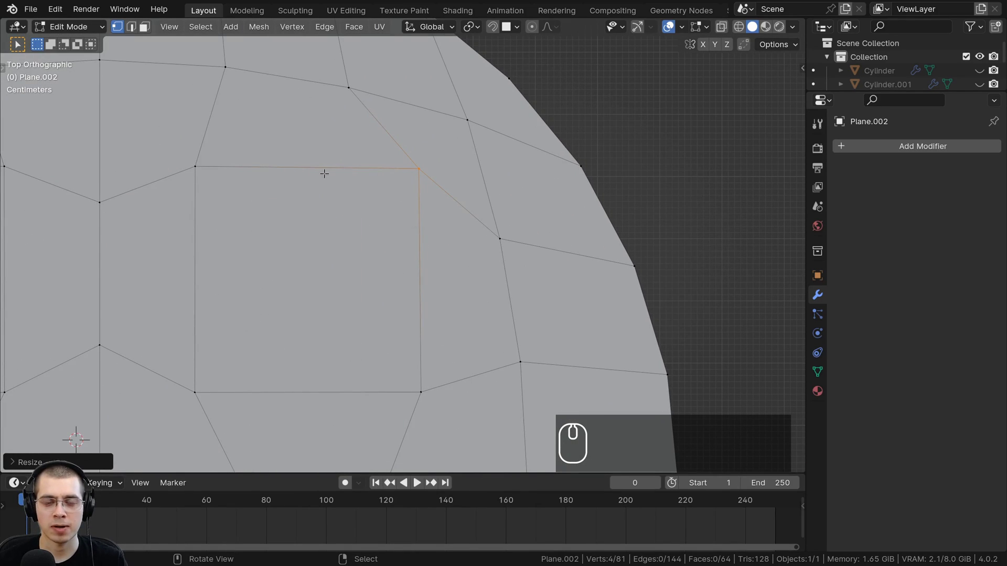
scroll(210, 130, "up", 3)
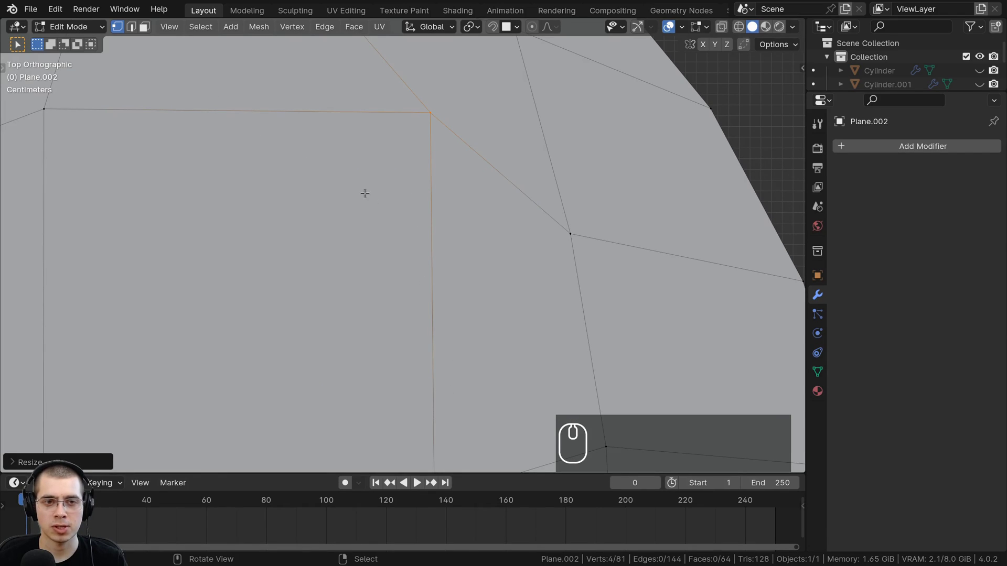
Switch the selection mode to faces and select the four square faces
scroll(317, 145, "down", 8)
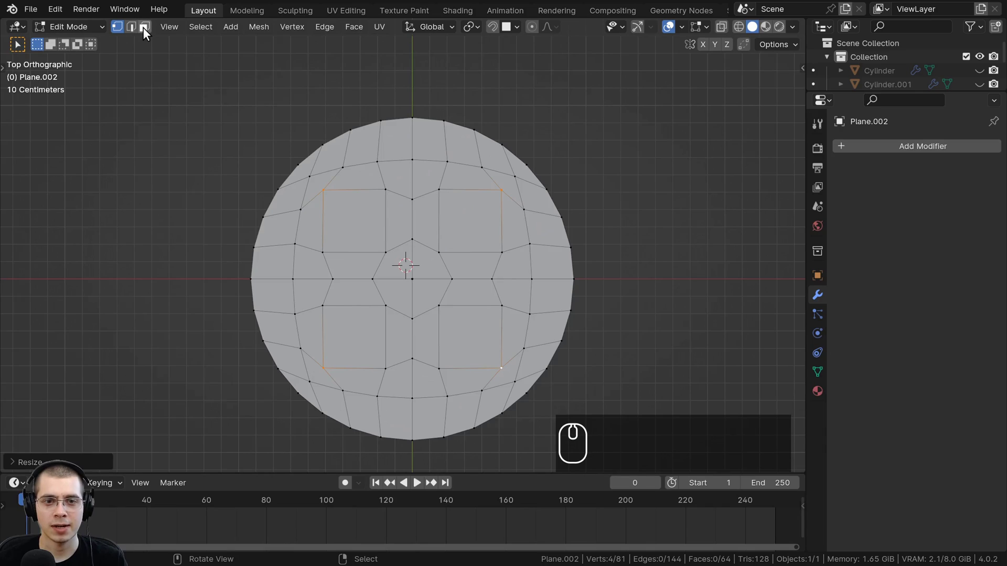
left_click(144, 27)
scroll(354, 271, "up", 1)
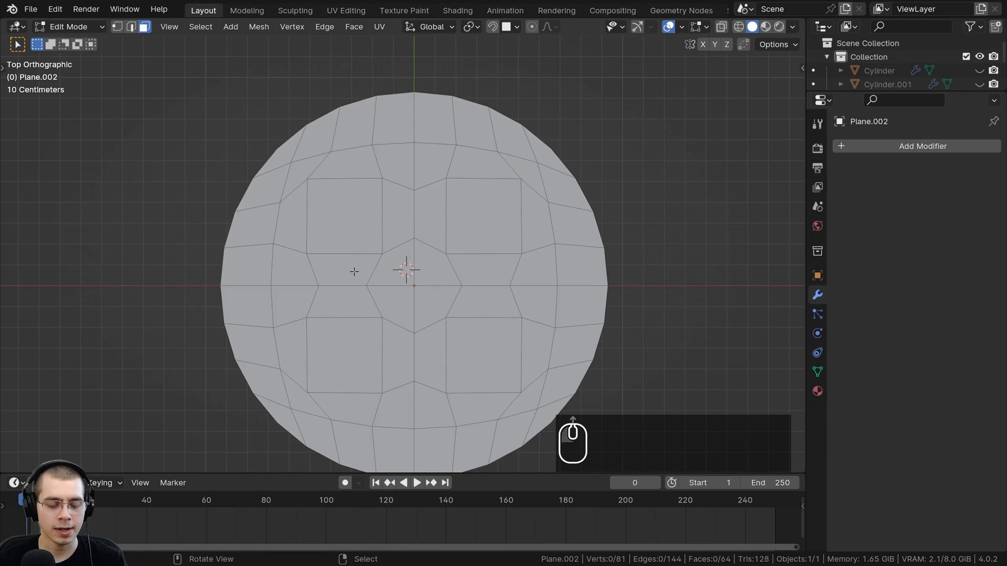
key("shift")
left_click(342, 210, "shift")
left_click(474, 210, "shift")
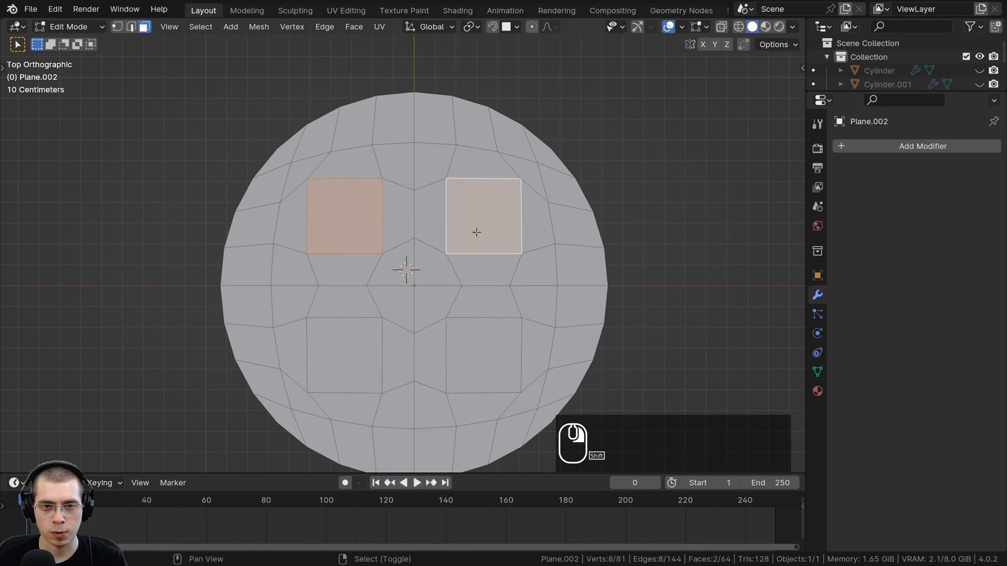
left_click(486, 355, "shift")
left_click(356, 357, "shift")
scroll(361, 355, "down", 1)
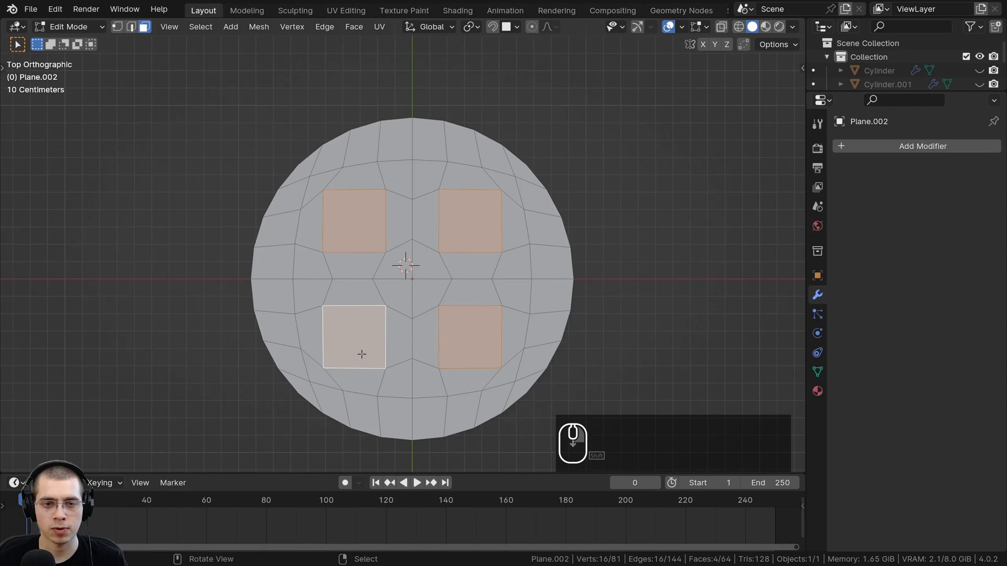
In vertex selection mode, add the disc's entire outer edge loop to the four selected faces and extrude them all downward
middle_click_drag(361, 354, 637, 175)
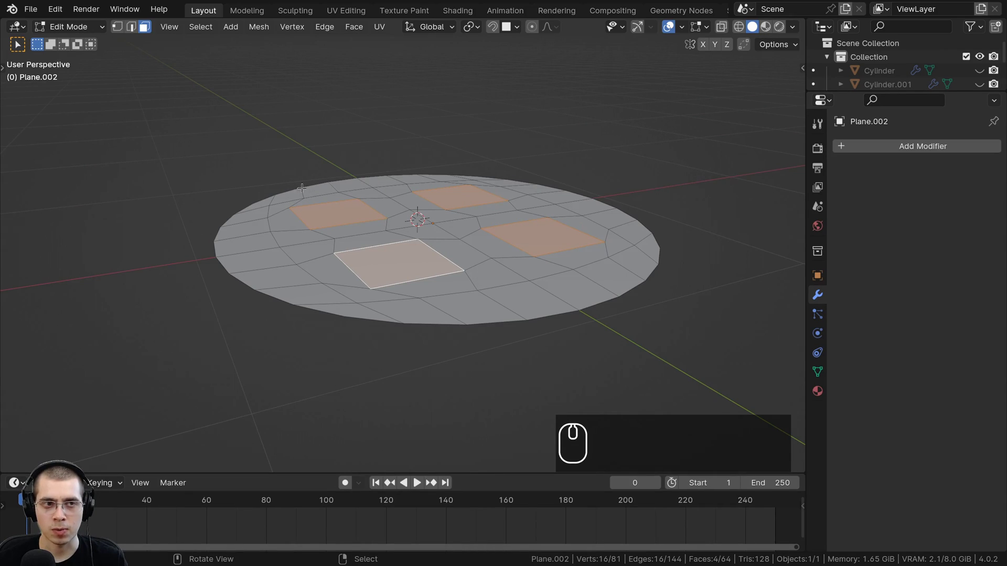
left_click(116, 26)
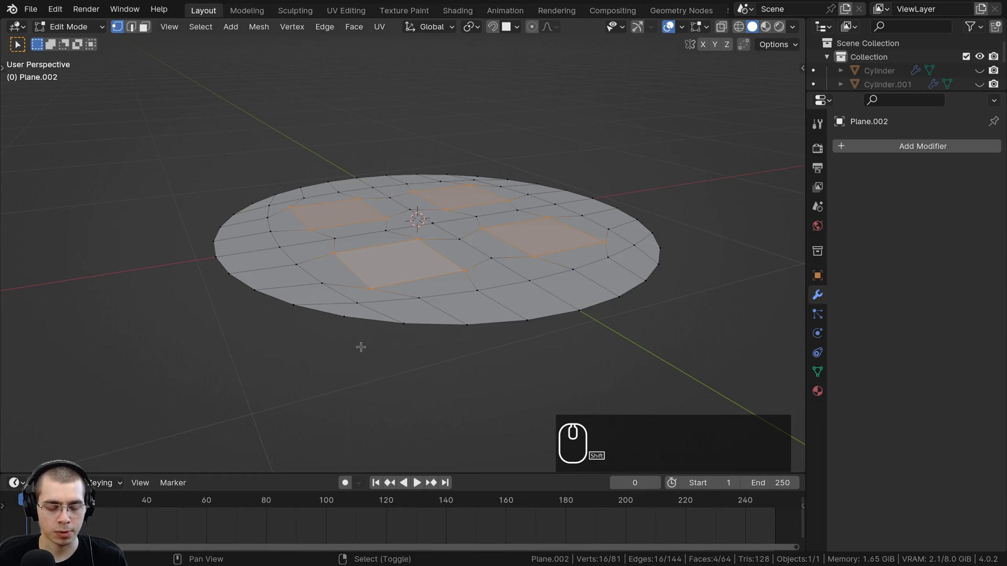
left_click(490, 324, "alt+shift")
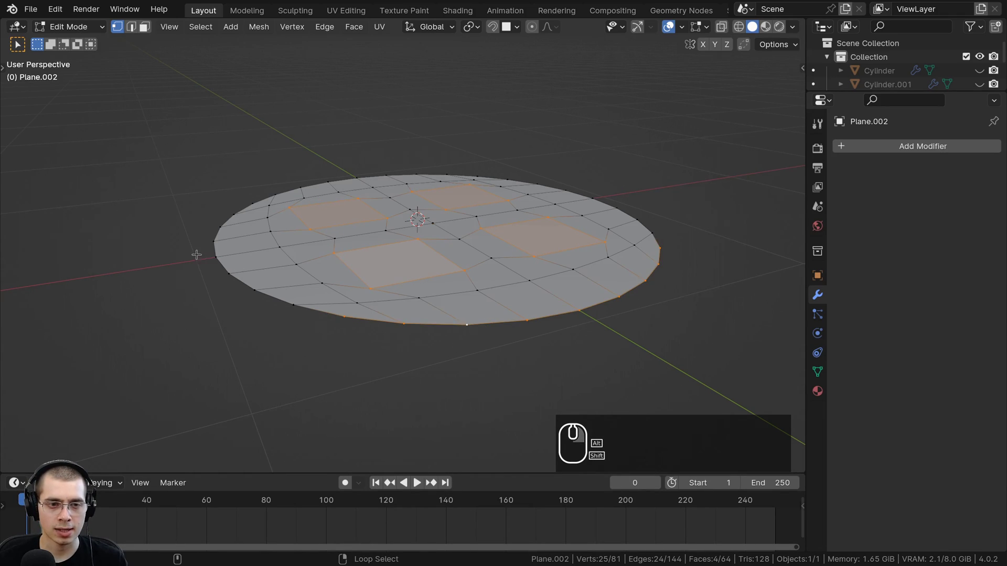
left_click(217, 264, "alt+shift")
middle_click_drag(218, 264, 278, 152)
left_click(279, 153, "alt+shift")
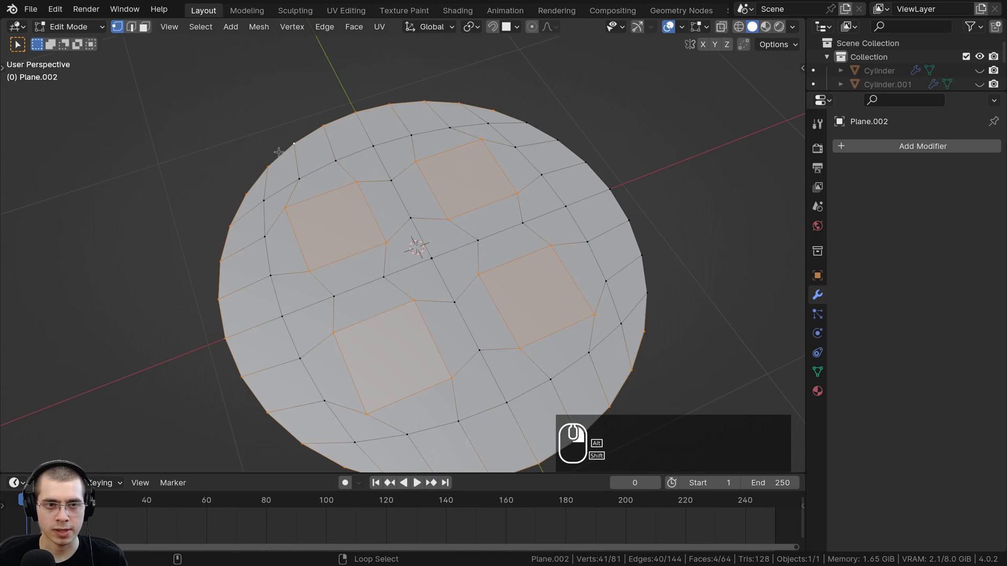
left_click(610, 163, "alt+shift")
middle_click_drag(610, 163, 519, 49)
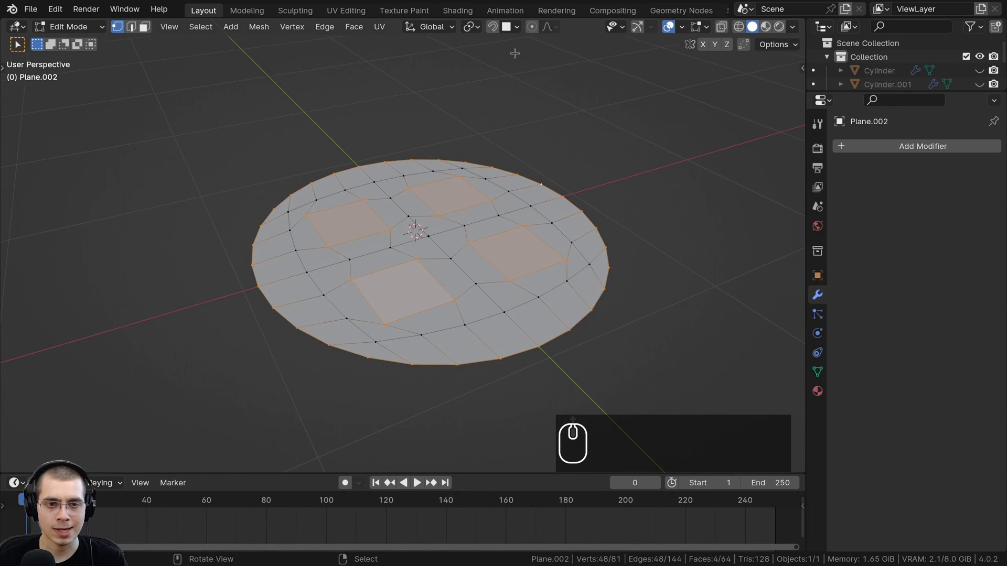
key("e")
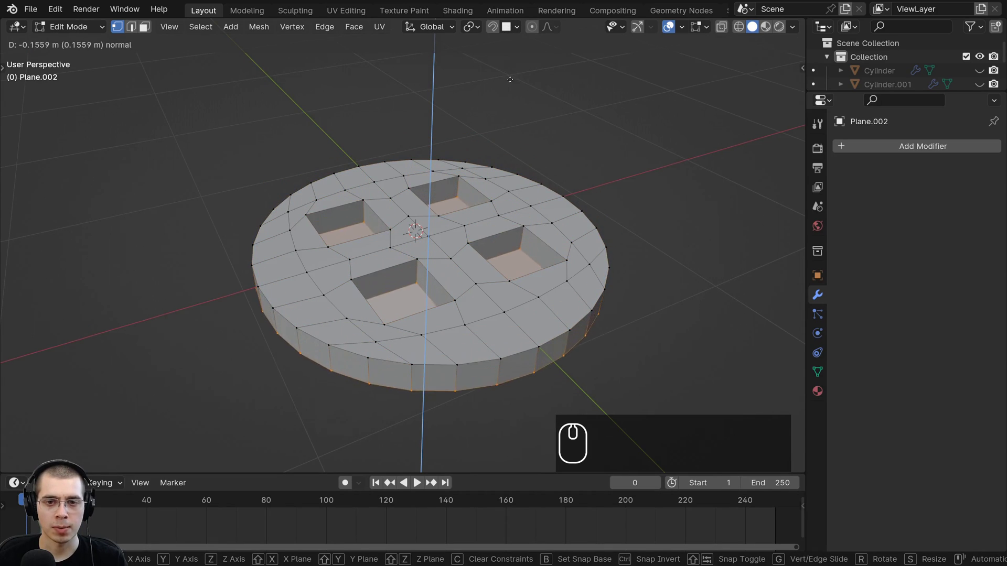
left_click(480, 258)
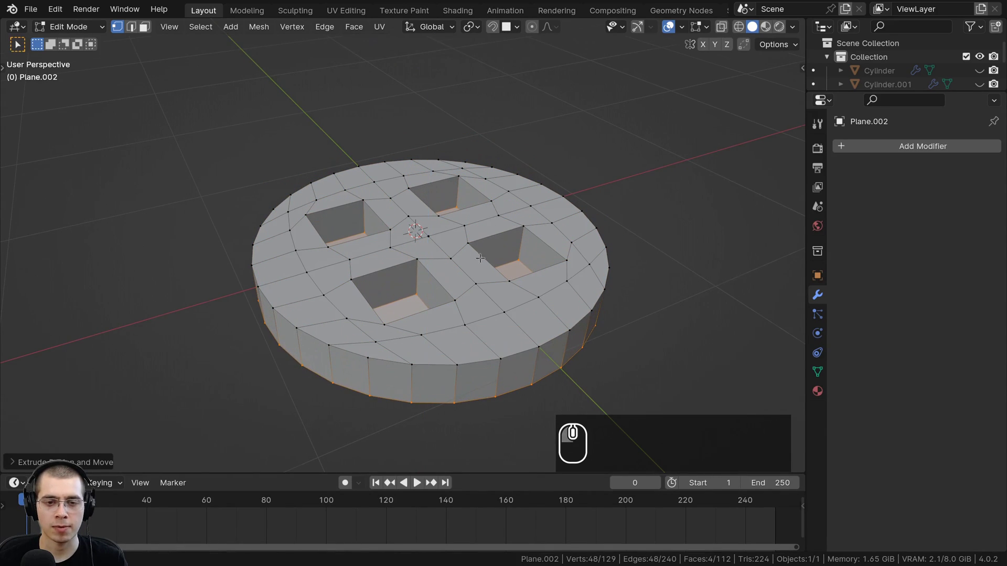
Delete the four square faces closing the bottoms of the button holes, leaving the holes open from below
middle_click_drag(480, 258, 474, 297)
scroll(383, 239, "up", 1)
middle_click_drag(385, 259, 419, 184, "shift")
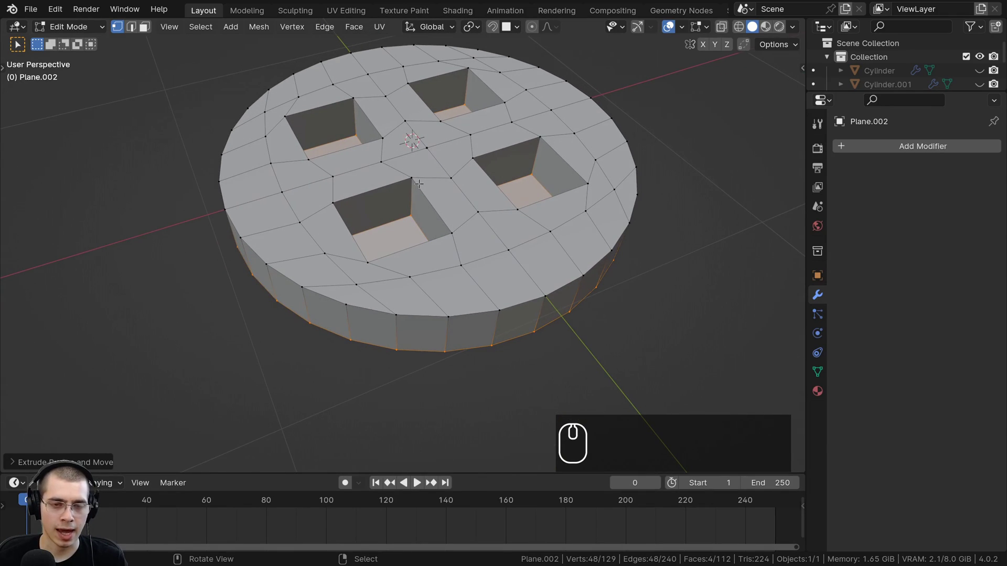
key("x")
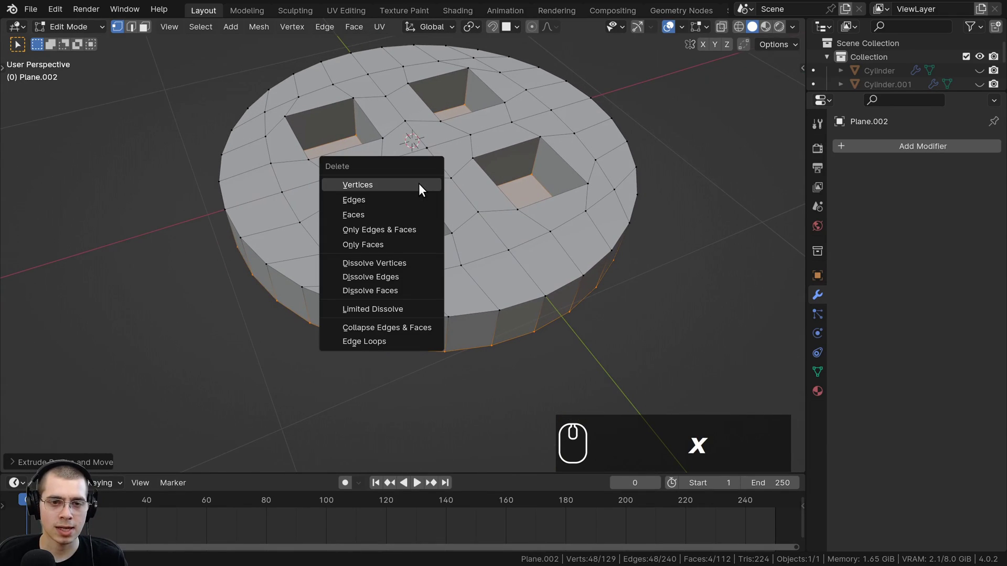
left_click(386, 214)
middle_click_drag(386, 214, 392, 139)
scroll(410, 297, "down", 2)
middle_click_drag(458, 203, 371, 344)
scroll(354, 368, "up", 1)
middle_click_drag(372, 343, 546, 247, "shift")
Return to Object Mode and add a Mirror modifier to the button, mirroring only on the Z axis
key("Tab")
mouse_move(447, 233)
middle_mouse_down()
mouse_move(439, 167)
mouse_move(433, 229)
middle_mouse_up()
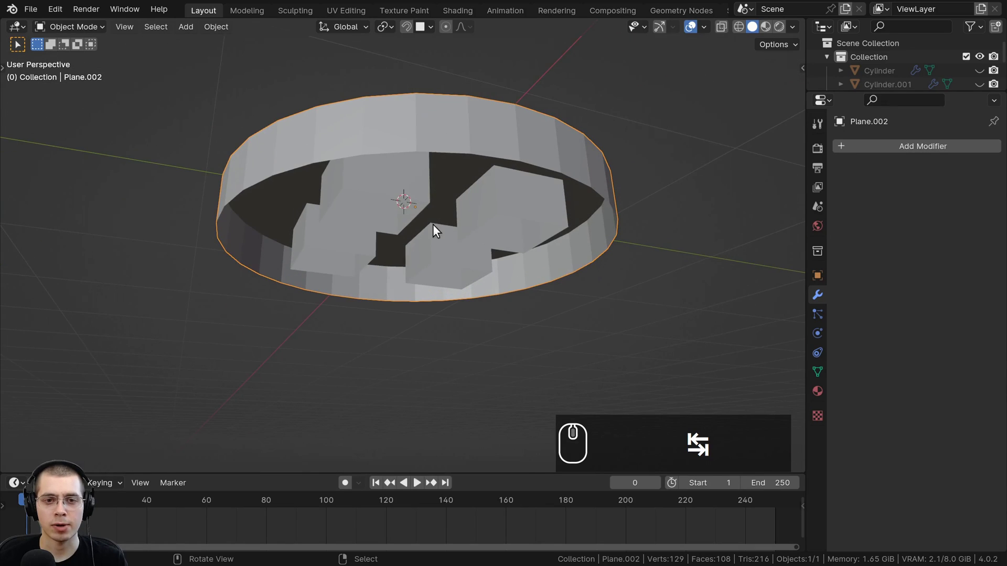
middle_click_drag(422, 188, 459, 296)
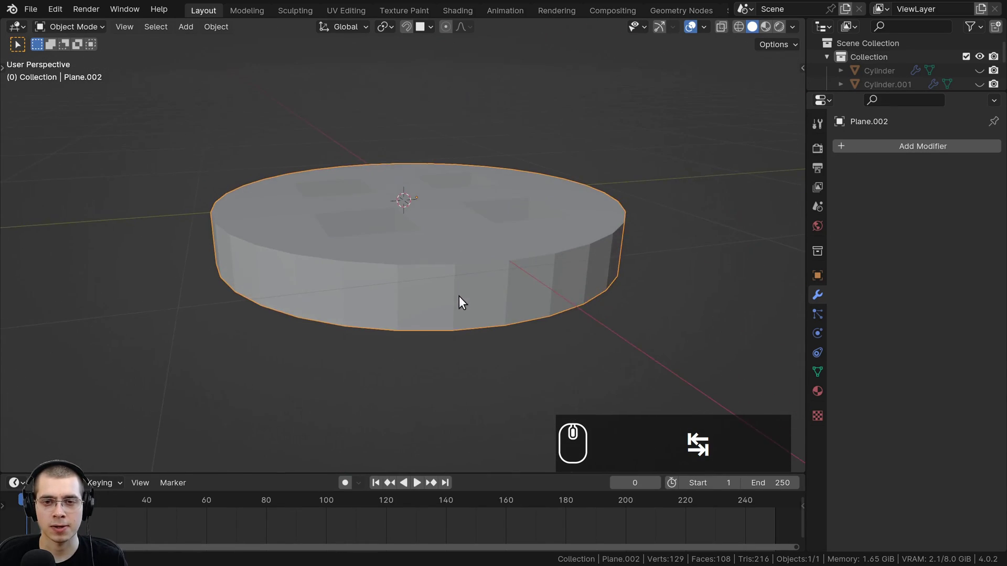
left_click(845, 145)
left_click(822, 145)
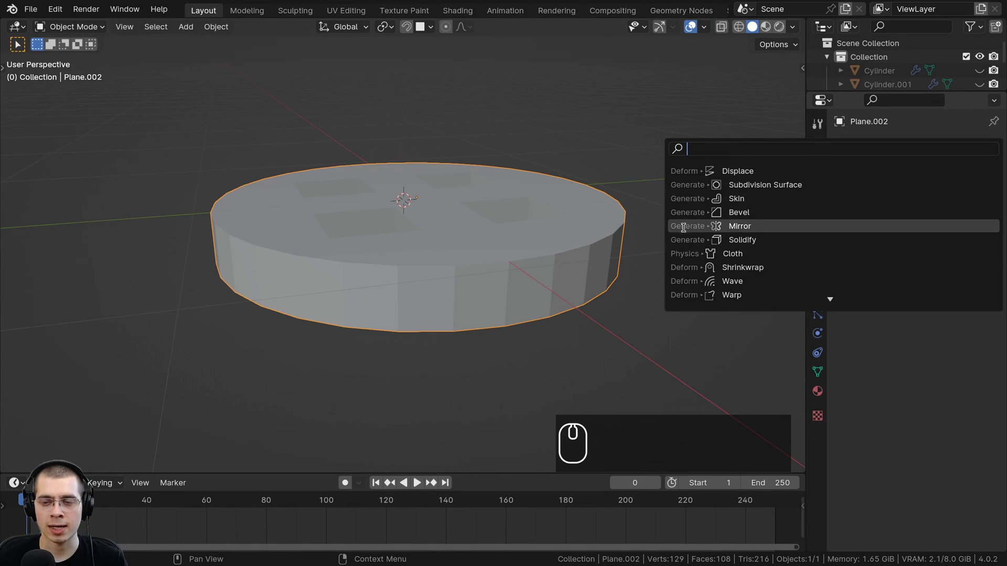
left_click(720, 225)
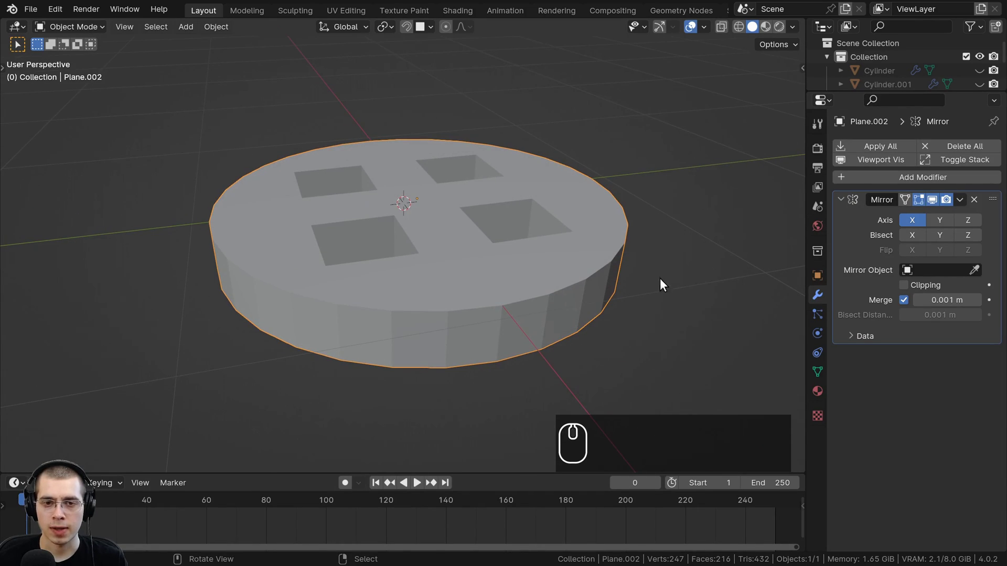
left_click(966, 221)
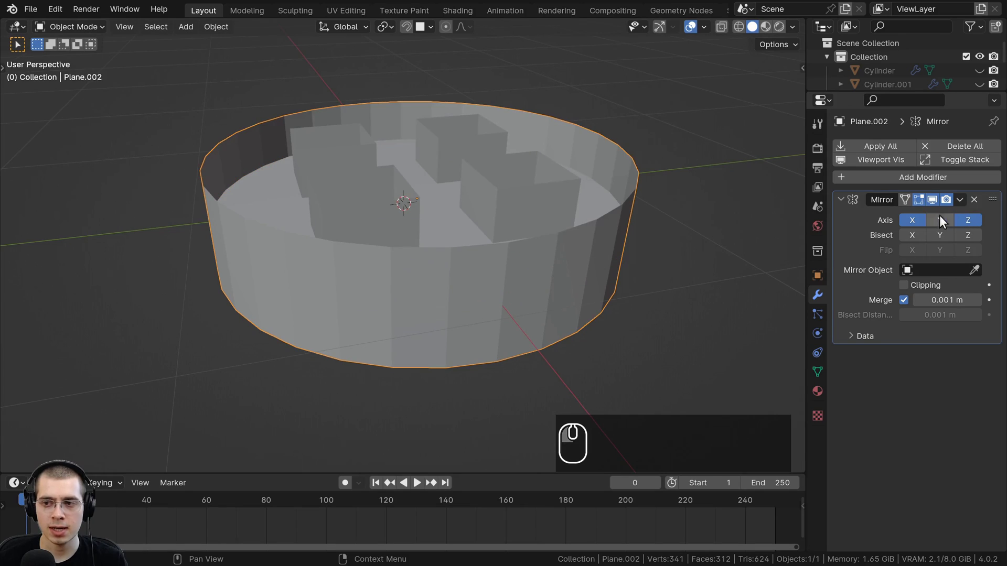
left_click(913, 221)
In Edit Mode, select the entire mesh and move it up along Z by about 0.19 m
middle_click_drag(403, 315, 421, 137)
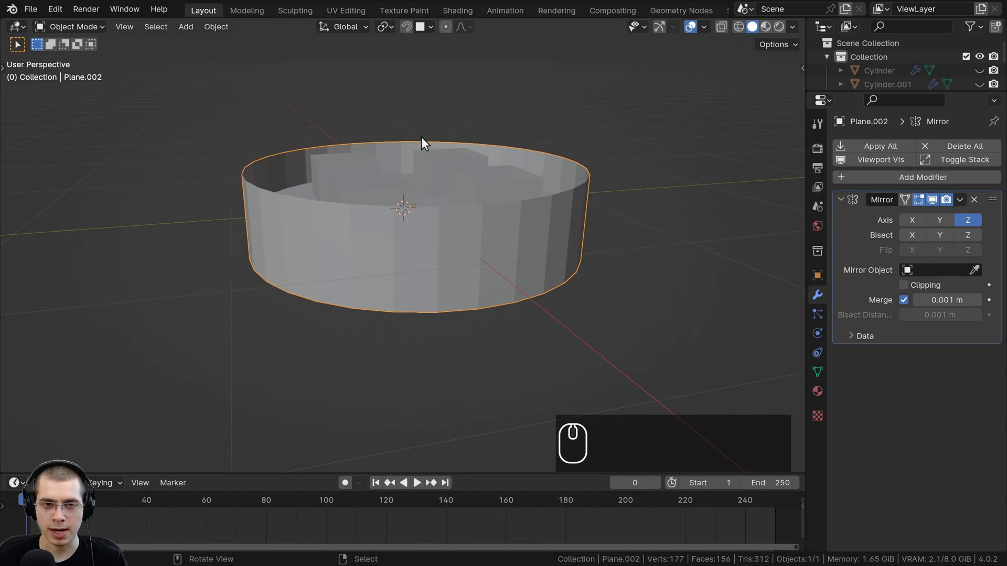
middle_click_drag(431, 210, 455, 221)
key("Tab")
key("a")
scroll(459, 257, "up", 2)
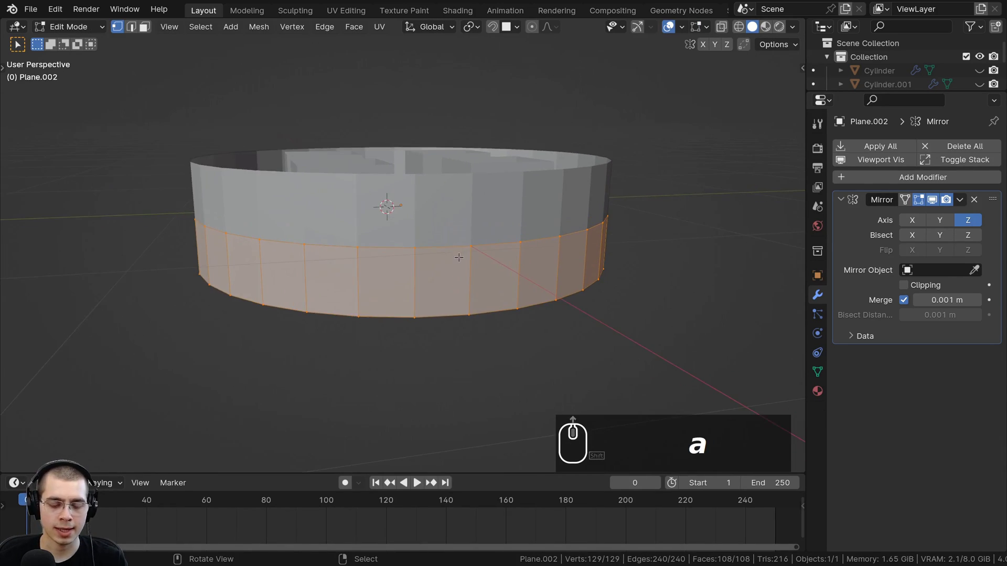
scroll(463, 266, "down", 2)
middle_click_drag(463, 273, 464, 289)
key("g")
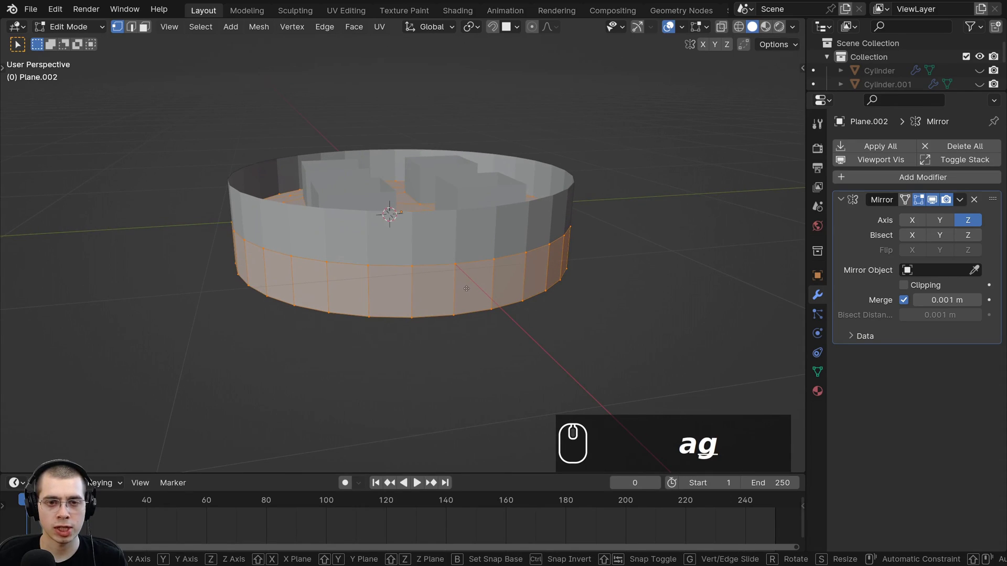
key("z")
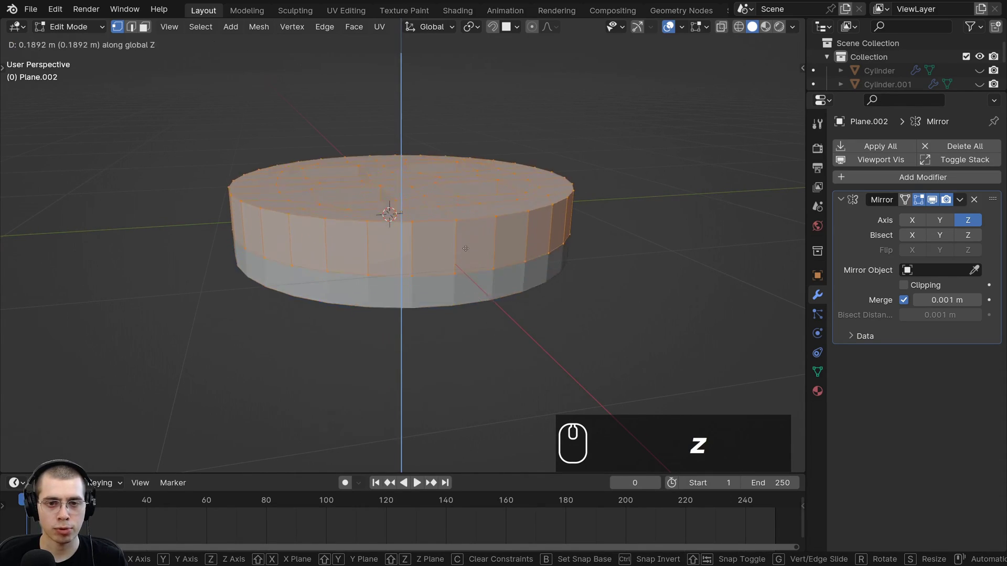
left_click(465, 248)
scroll(465, 248, "down", 2)
middle_click_drag(465, 248, 503, 260)
scroll(384, 246, "up", 1)
key("g")
key("z")
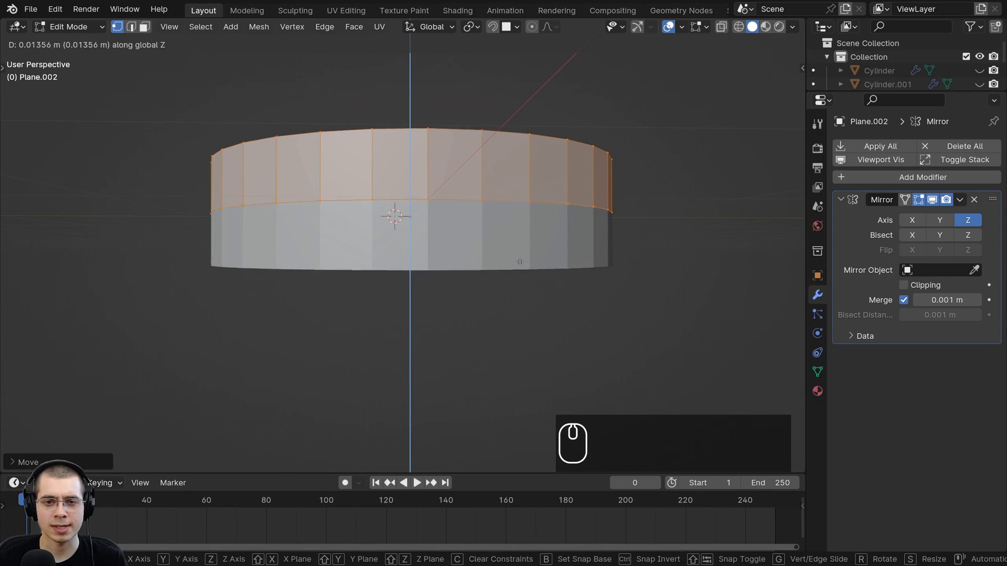
key("shift")
middle_click(513, 217, "shift")
right_click(495, 209)
Raise the whole mesh slightly along Z to open a small gap between it and its mirrored half
middle_click_drag(494, 208, 494, 223)
scroll(494, 215, "up", 2)
key("g")
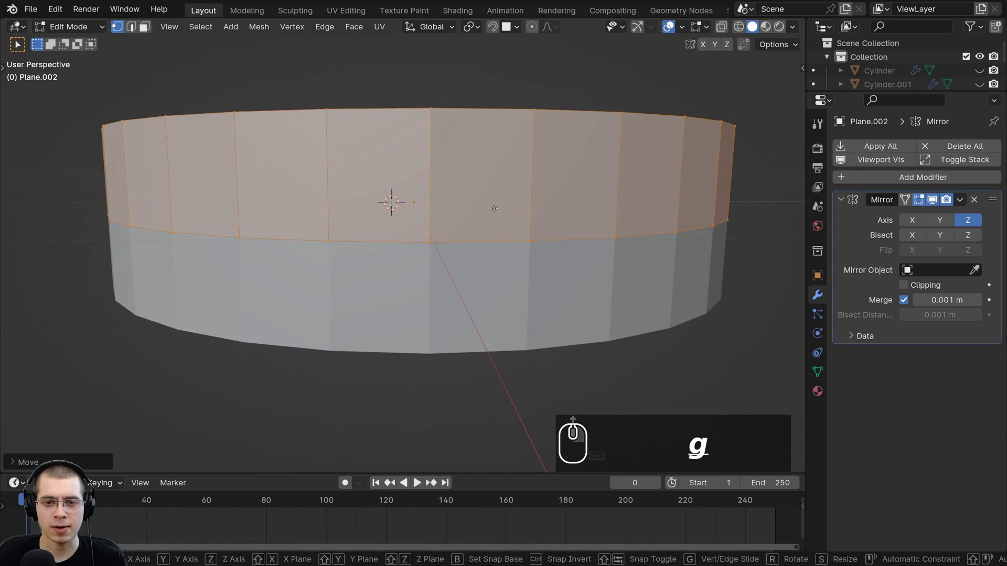
key("z")
scroll(495, 210, "up", 4)
key("g")
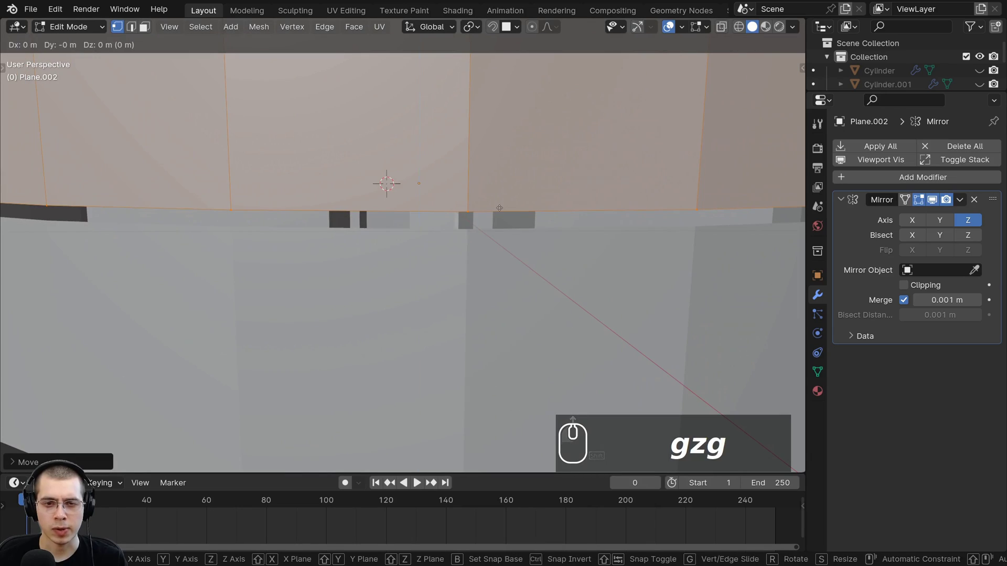
key("z")
key("shift")
scroll(496, 221, "down", 5)
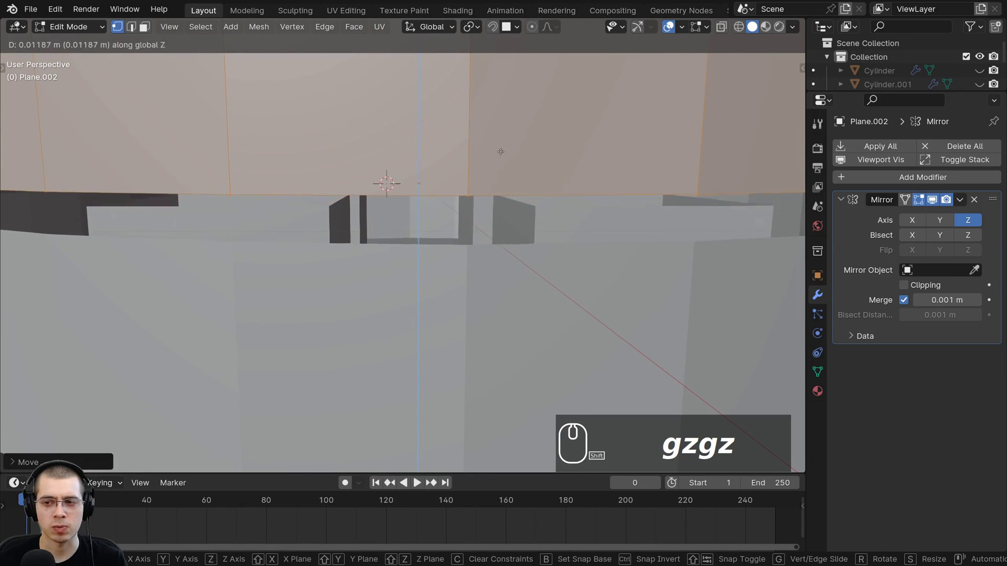
left_click(489, 181)
scroll(489, 181, "down", 2)
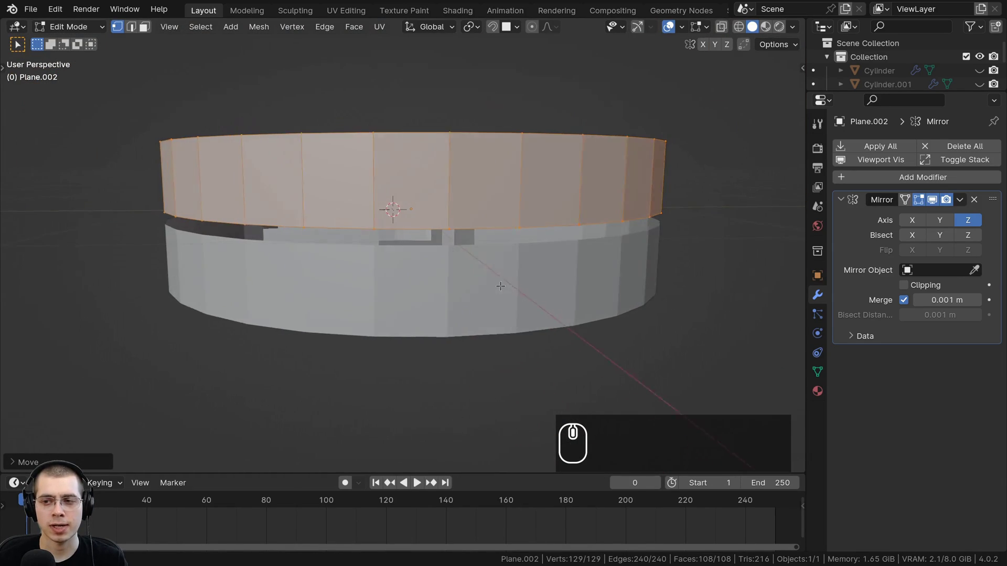
Enable Clipping on the Mirror modifier and lower the whole mesh along Z until both halves join at the mirror plane
left_click(904, 285)
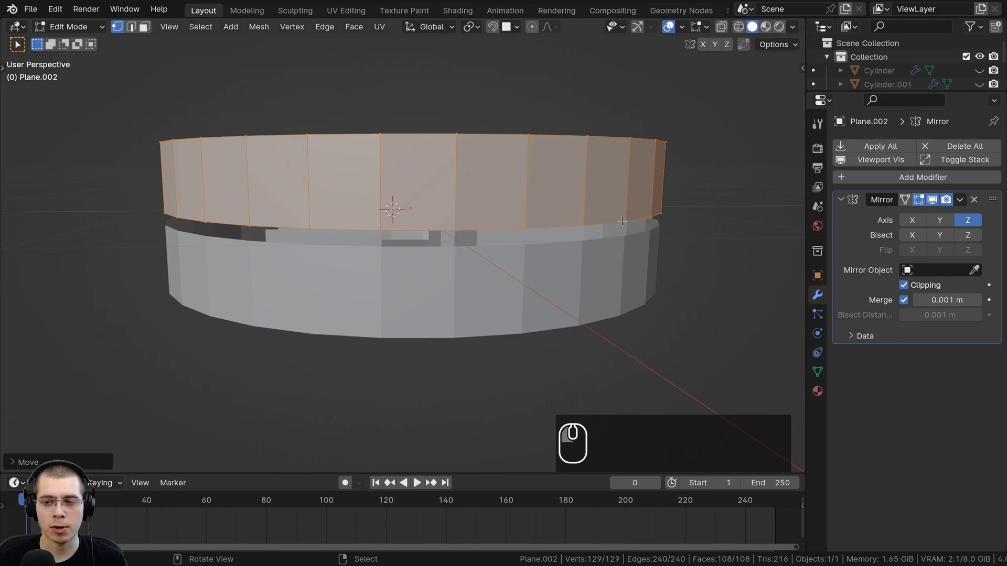
middle_click_drag(572, 194, 576, 225)
middle_click_drag(576, 225, 502, 201, "shift")
scroll(502, 201, "up", 4)
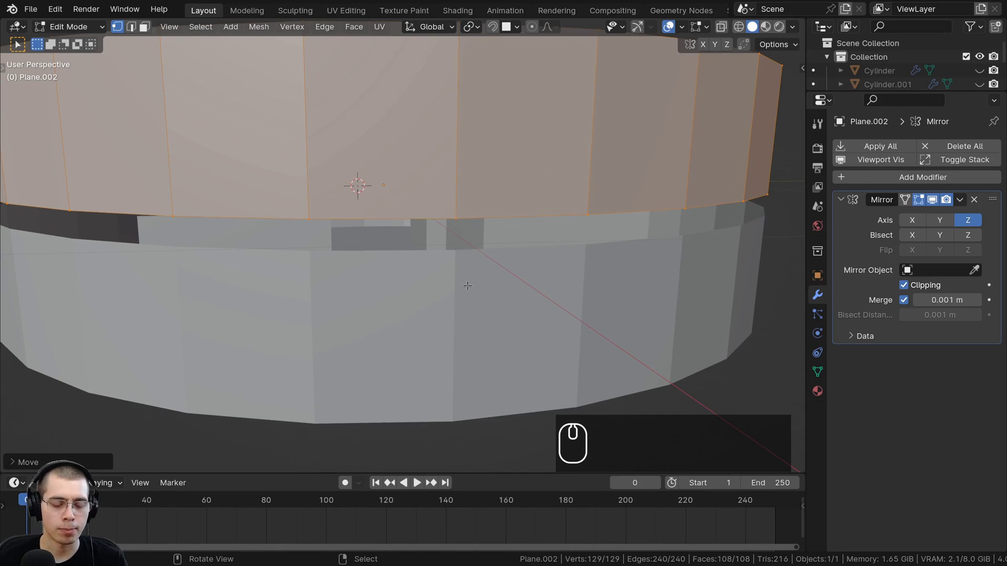
key("g")
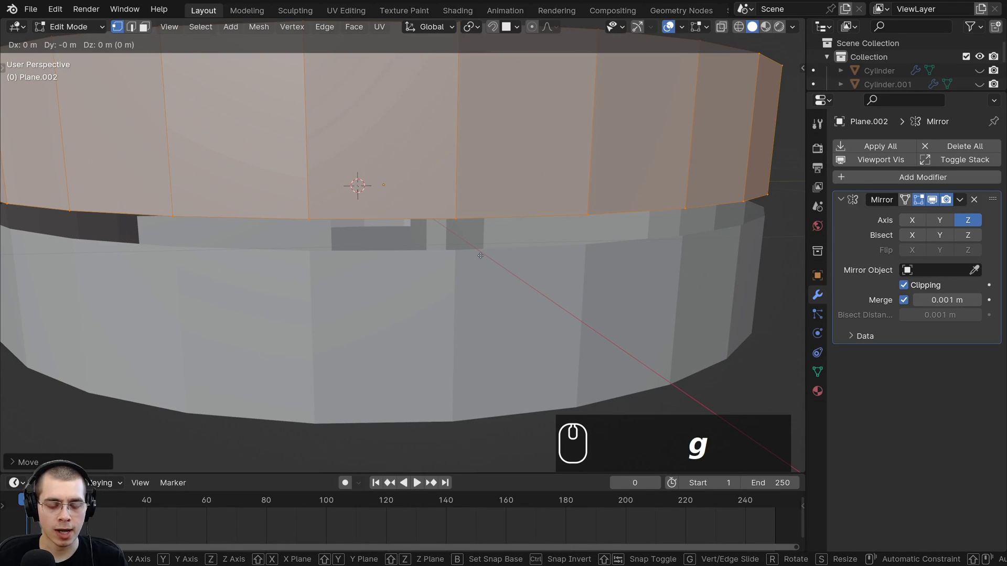
key("z")
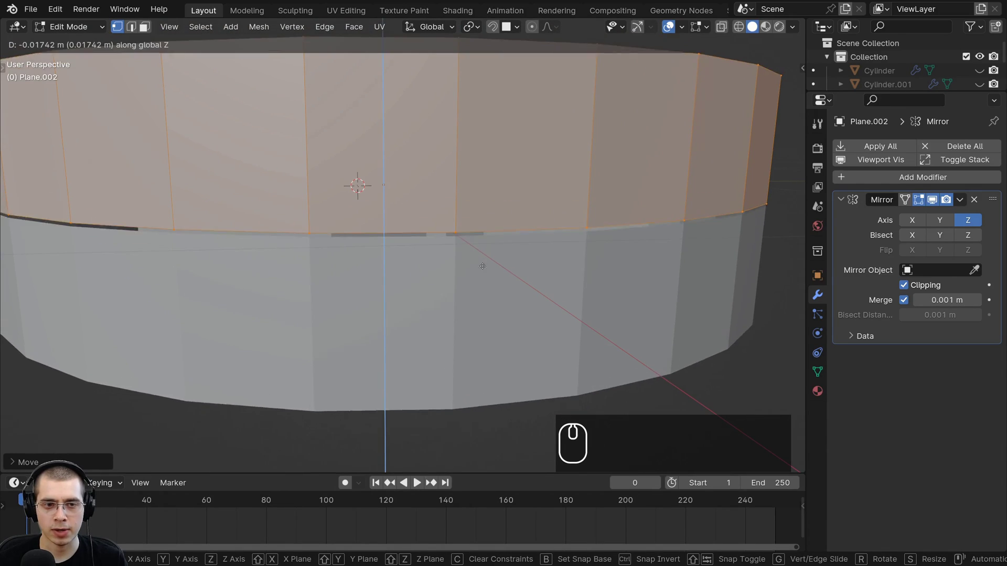
left_click(484, 276)
scroll(483, 276, "down", 8)
middle_click_drag(483, 276, 430, 221)
scroll(446, 335, "up", 5)
key("g")
key("z")
left_click(474, 269)
Select the edge loop around the outer wall where the two mirrored halves meet
scroll(475, 269, "down", 4)
scroll(456, 270, "up", 2)
scroll(430, 220, "up", 1)
middle_click_drag(430, 220, 470, 241)
scroll(470, 241, "up", 1)
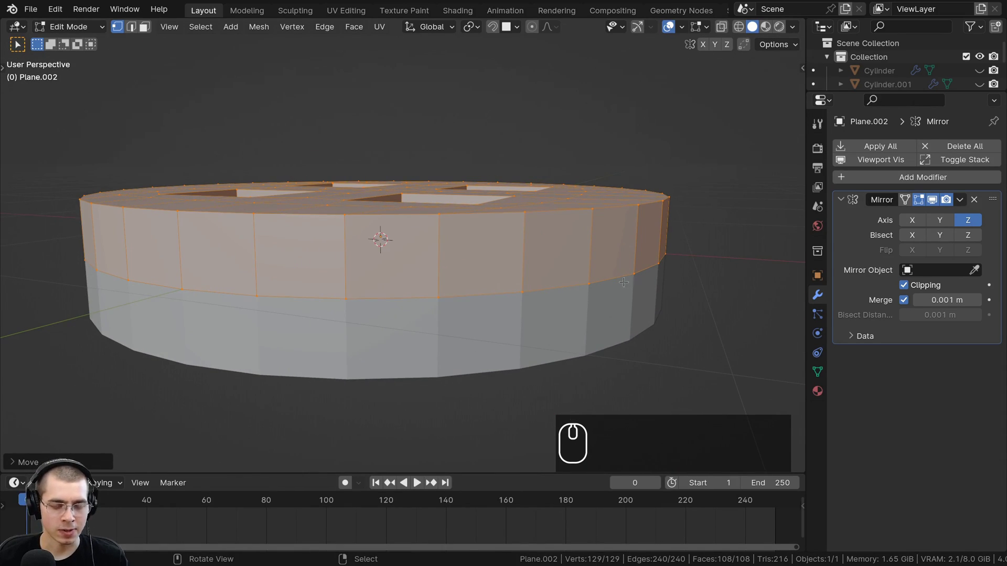
middle_click_drag(624, 283, 617, 289)
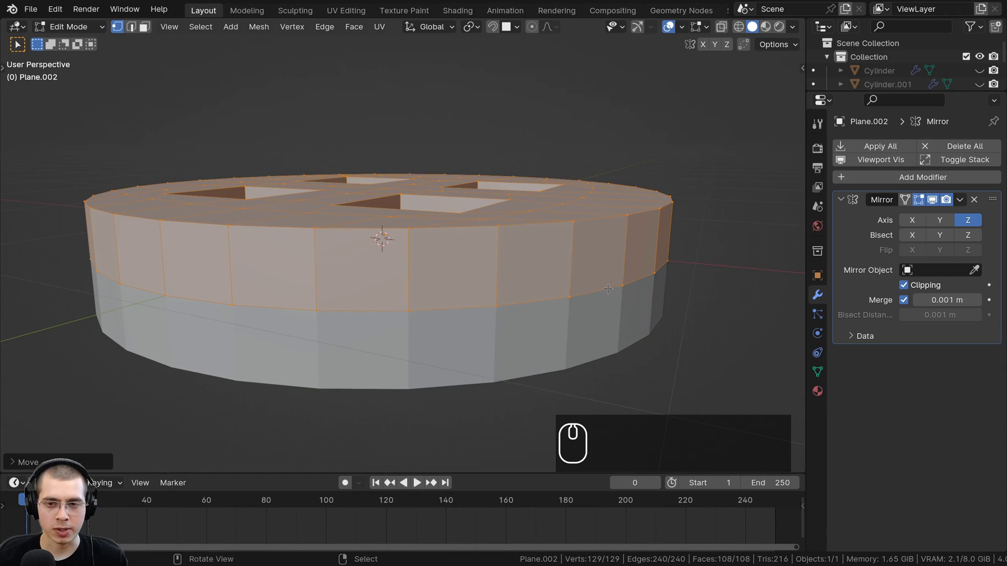
left_click(582, 296, "alt")
scroll(582, 295, "down", 4)
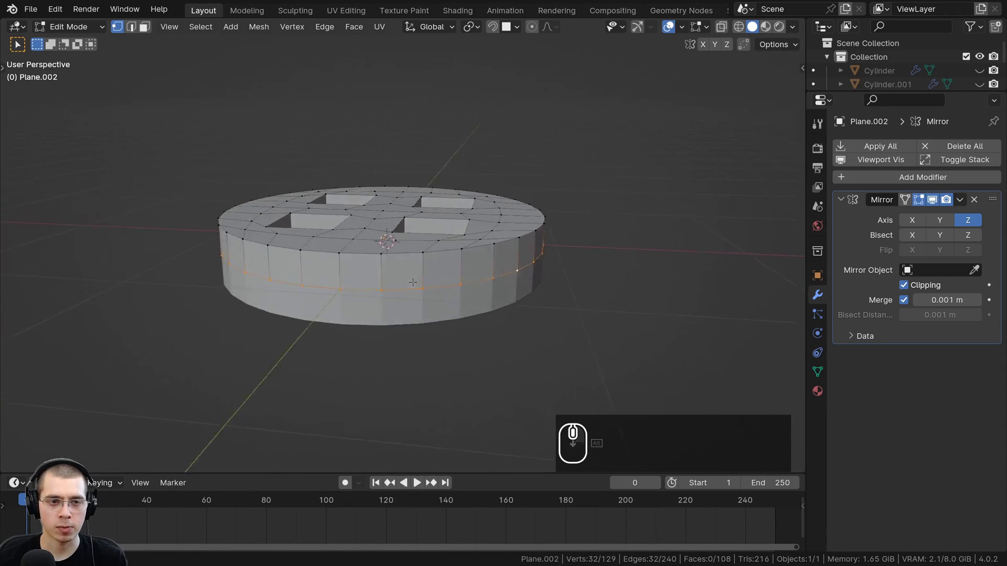
middle_click_drag(582, 295, 548, 300)
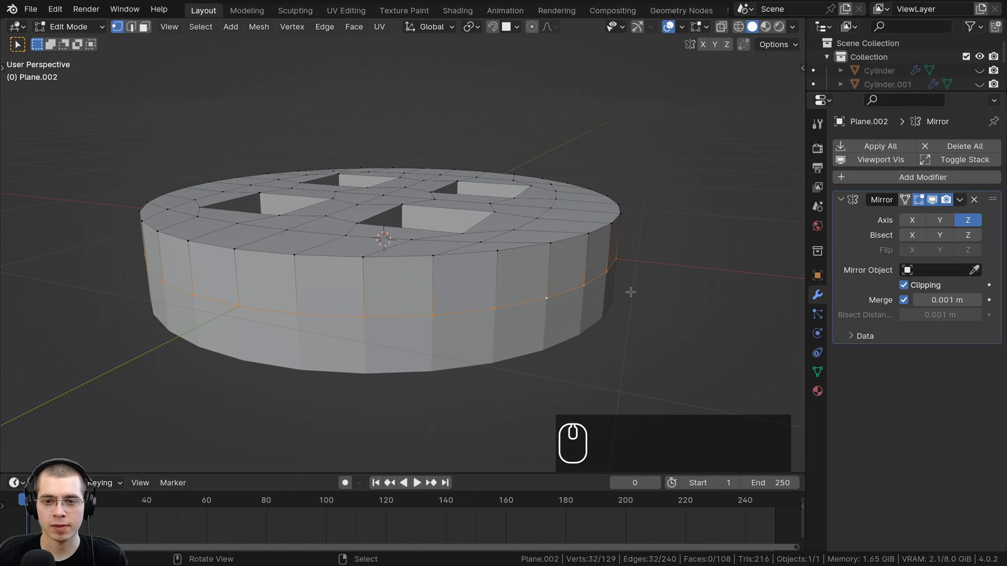
Try to move the selected edge loop away from the mirror plane with clipping enabled
key("g")
key("z")
right_click(617, 312)
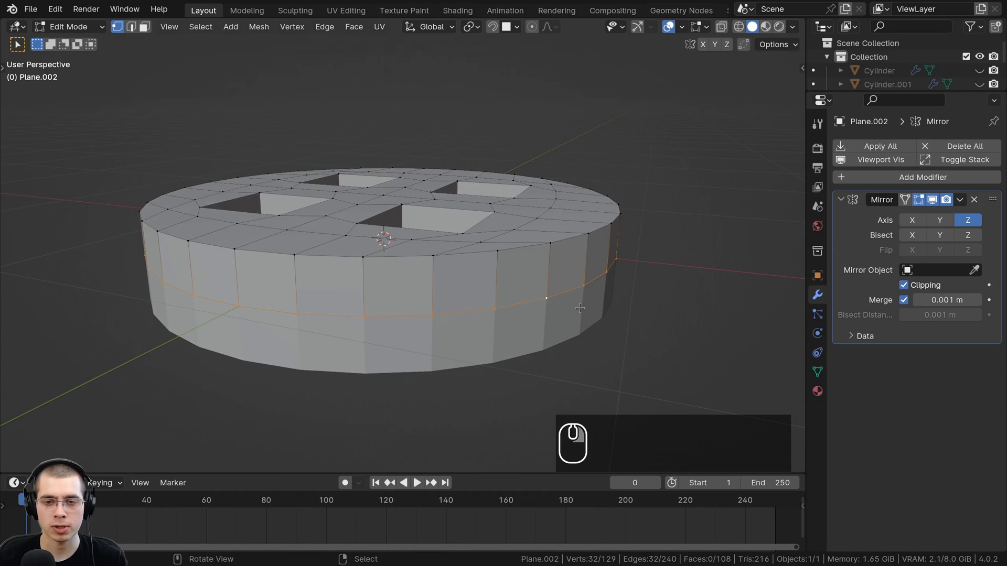
key("g")
right_click(727, 450)
key("g")
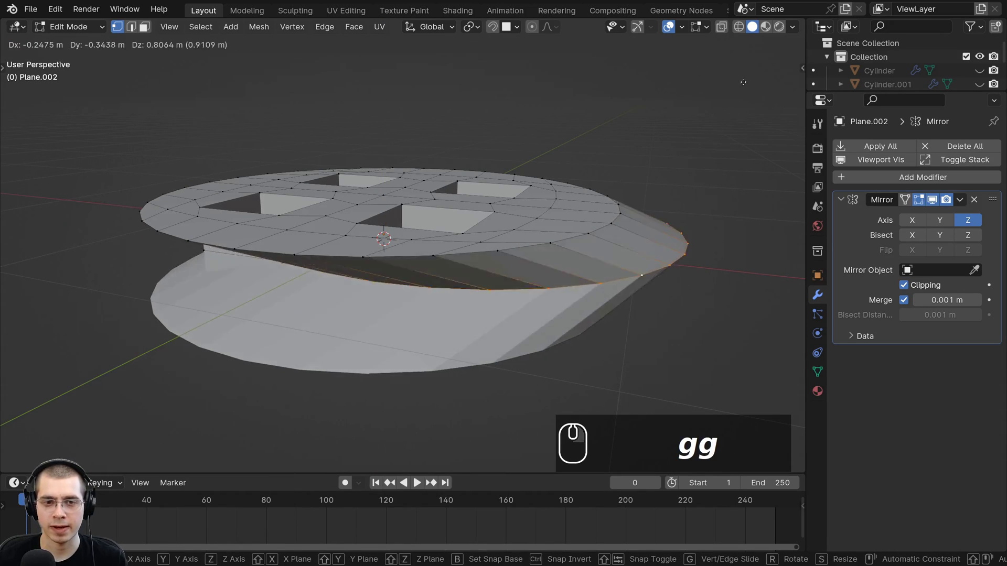
right_click(708, 173)
Disable Clipping on the Mirror modifier and raise the selected outer edge loop along Z by about 0.28 m to form a rim
left_click(904, 285)
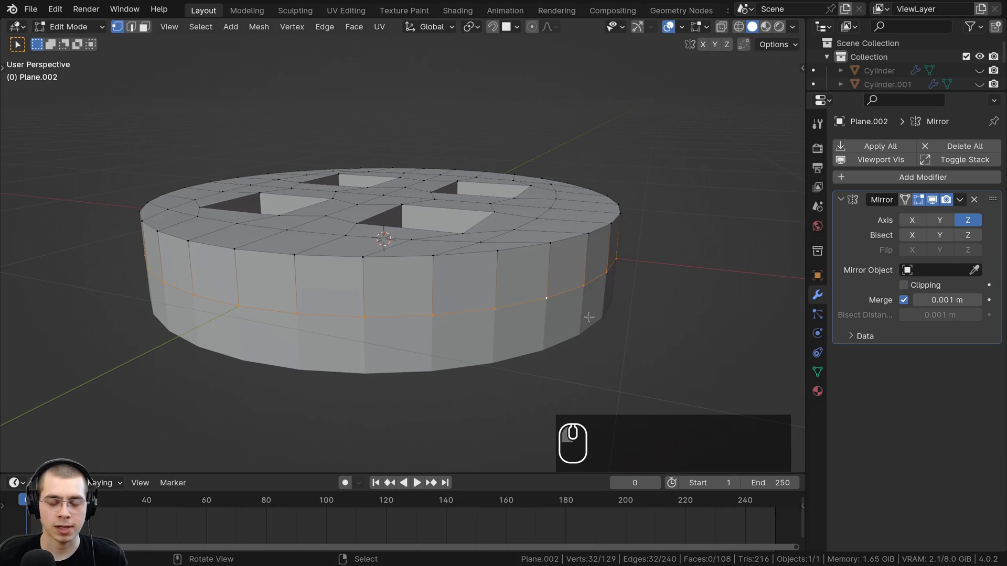
middle_click_drag(561, 320, 563, 303)
key("g")
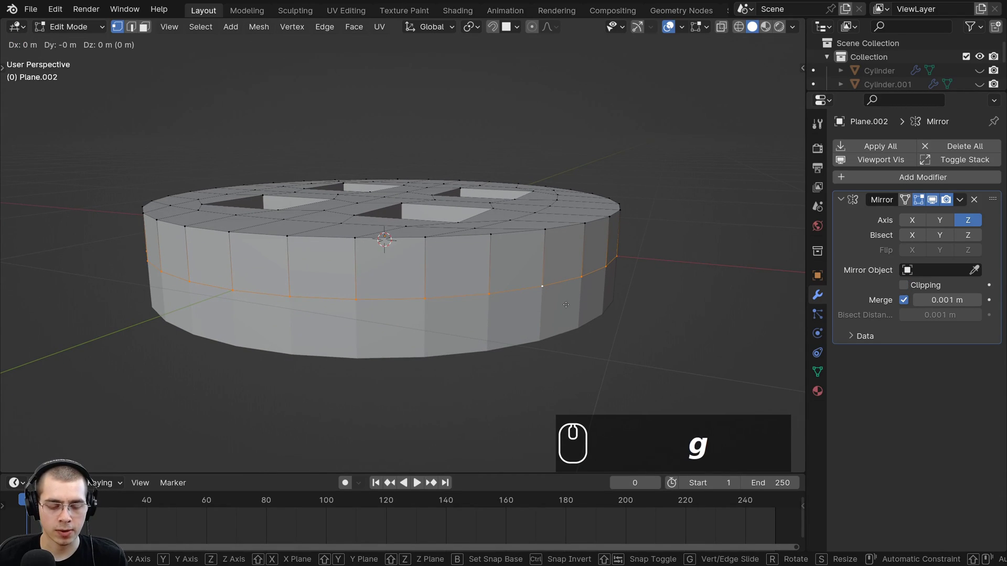
key("z")
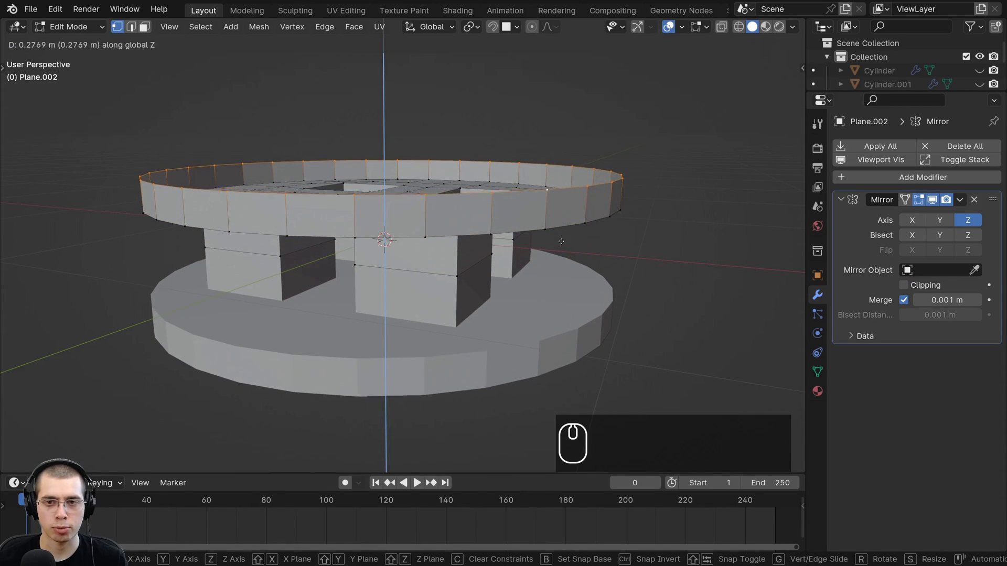
left_click(564, 246)
middle_click_drag(564, 246, 593, 259)
Extrude the rim's edge loop and scale it outward to about 1.16, then by about another 1.03, forming a flat ring
key("e")
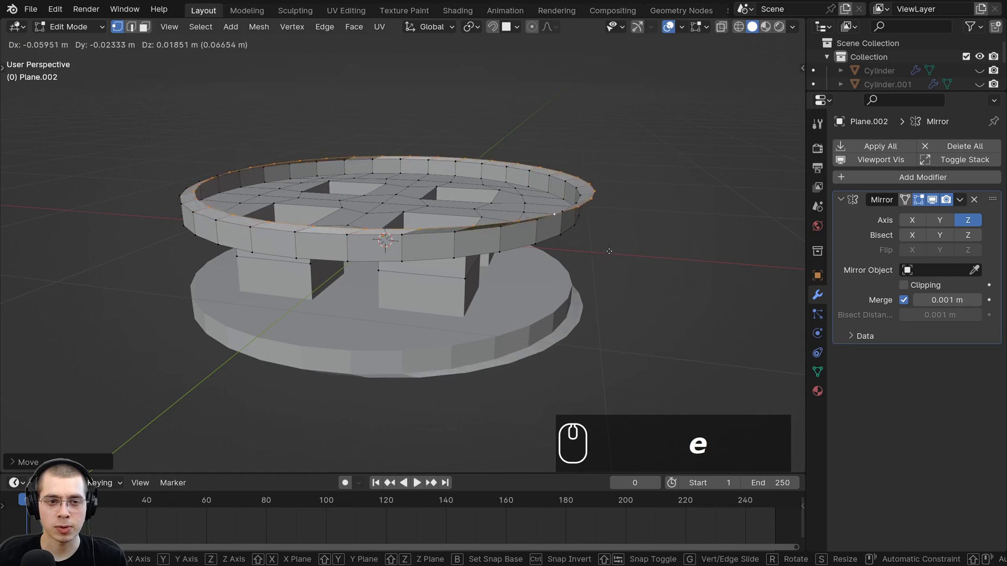
key("s")
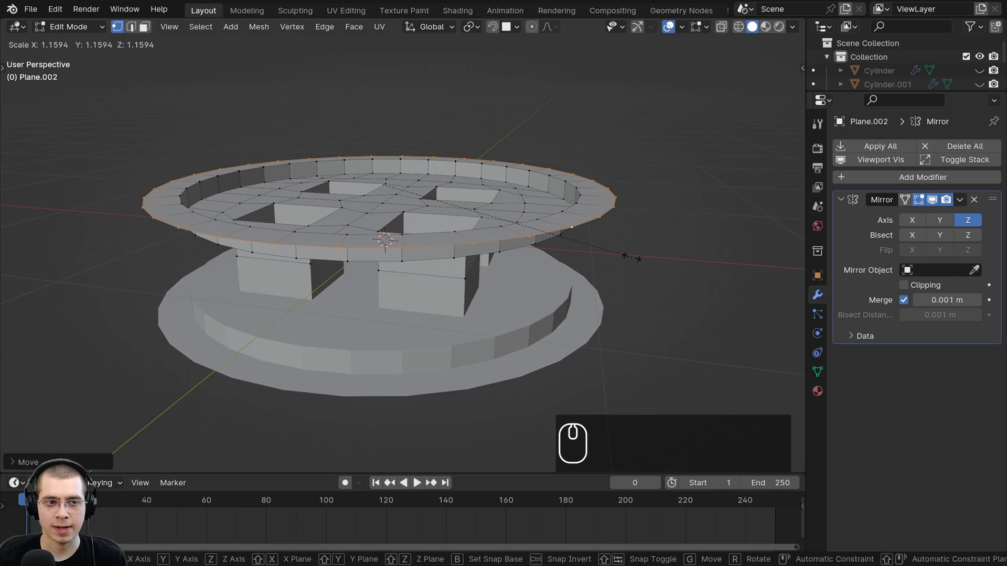
left_click(632, 258)
mouse_move(632, 258)
middle_mouse_down()
mouse_move(630, 270)
mouse_move(645, 262)
middle_mouse_up()
key("s")
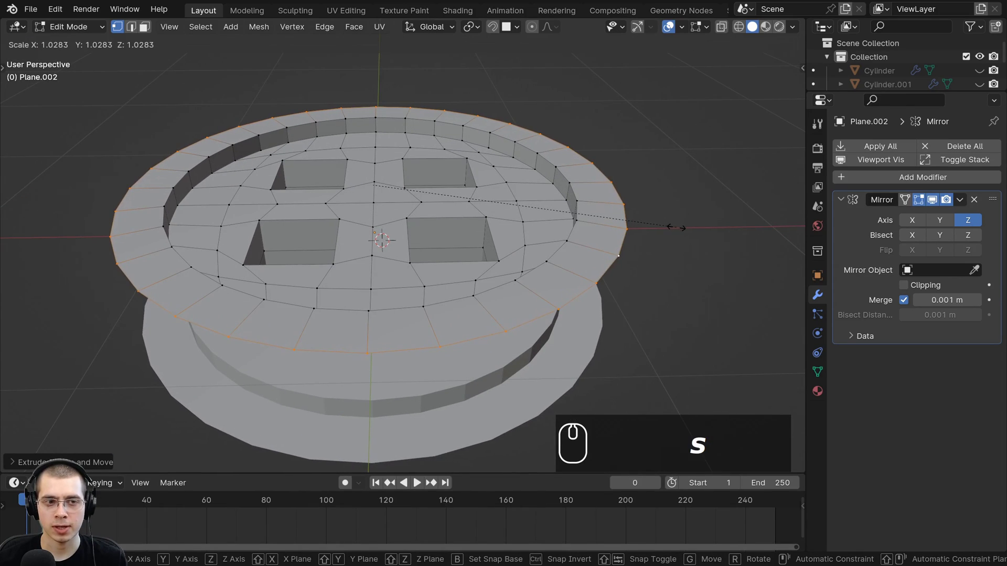
left_click(676, 229)
Extrude the ring's outer edge loop down along Z by about 0.25 m, stopping just short of the mirror plane
middle_click_drag(677, 229, 645, 167)
key("e")
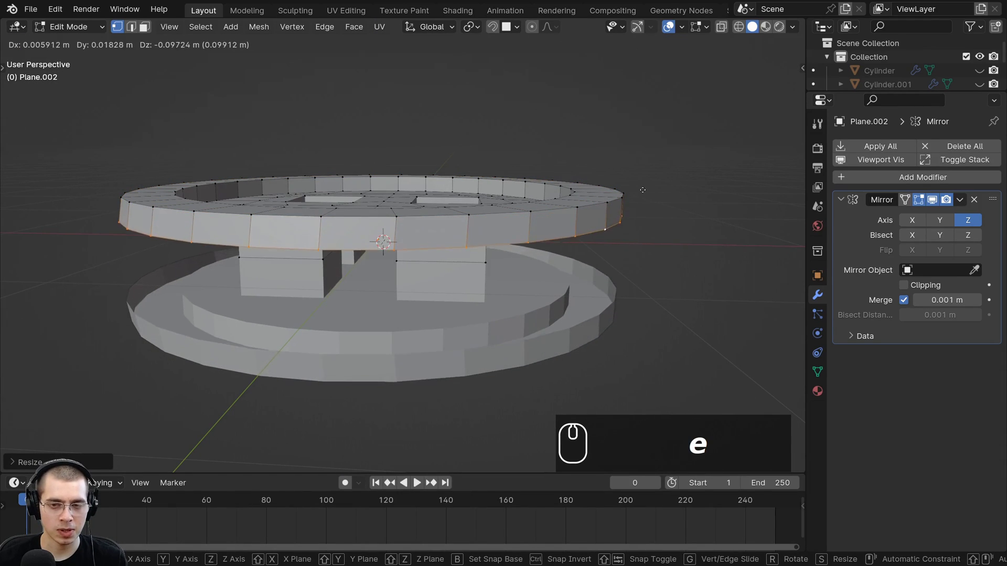
key("z")
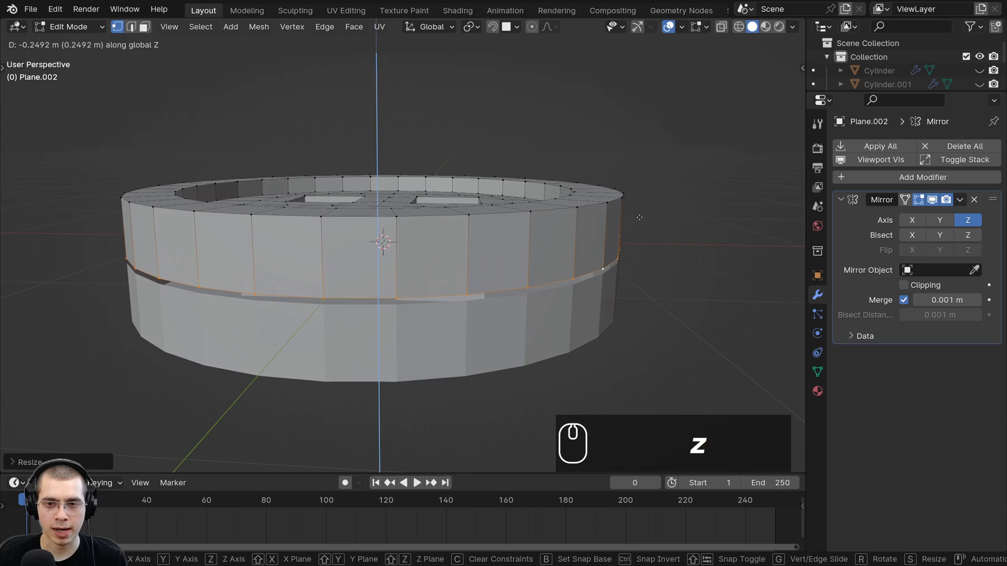
left_click(639, 217)
scroll(661, 229, "up", 2)
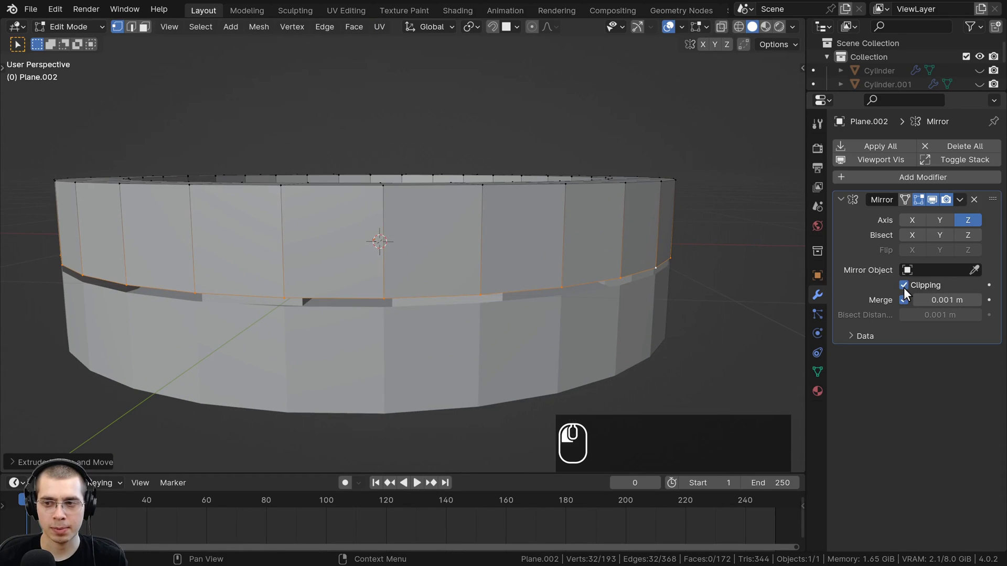
Move the outer wall's lower edge loop down along Z onto the mirror plane with clipping enabled, closing the gap between the halves
key("g")
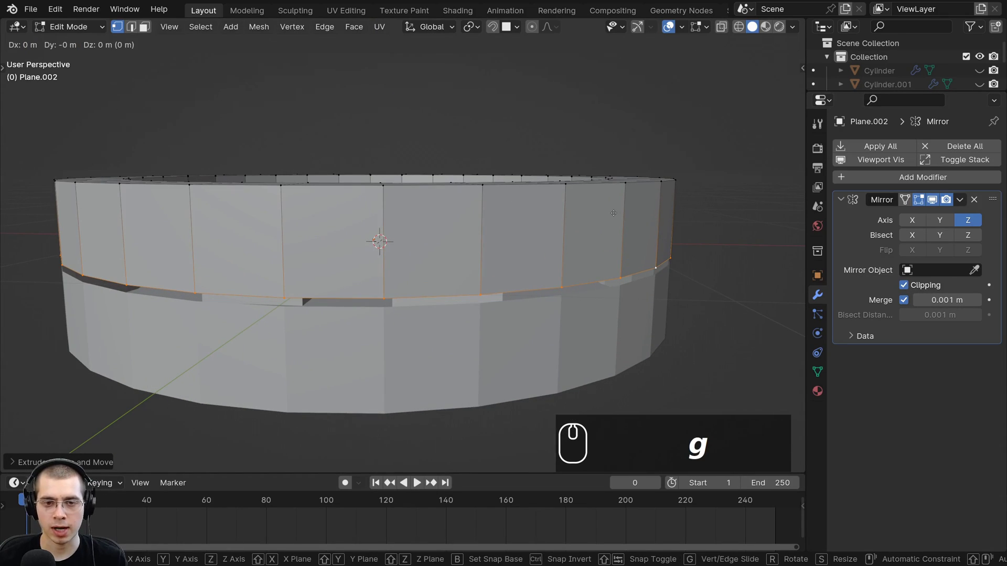
key("z")
left_click(619, 246)
middle_click_drag(619, 245, 573, 252)
scroll(574, 252, "down", 3)
middle_click_drag(459, 288, 428, 176)
scroll(579, 332, "up", 4)
scroll(368, 249, "down", 2)
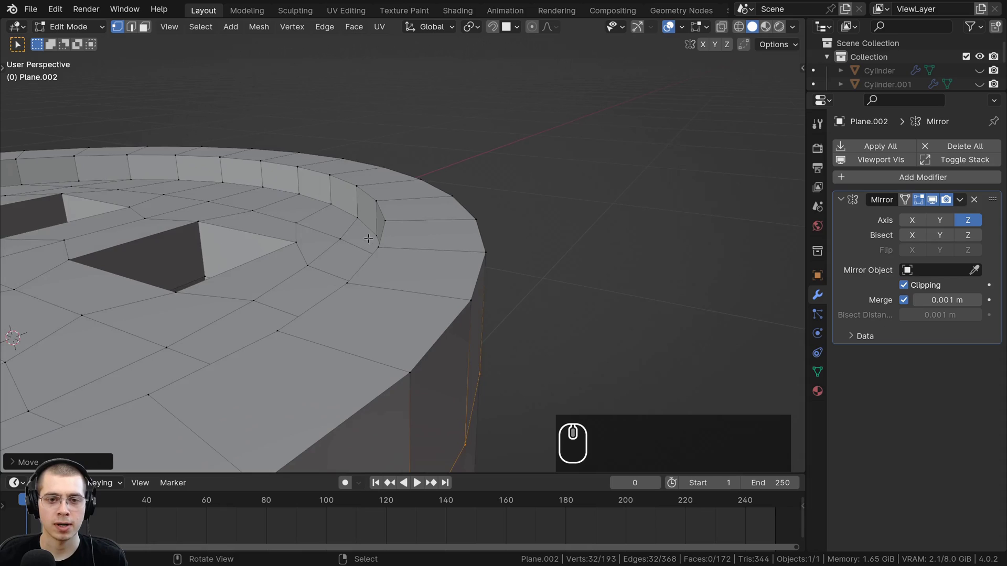
scroll(455, 210, "down", 3)
middle_click_drag(429, 283, 550, 286, "shift")
middle_click_drag(378, 283, 419, 332)
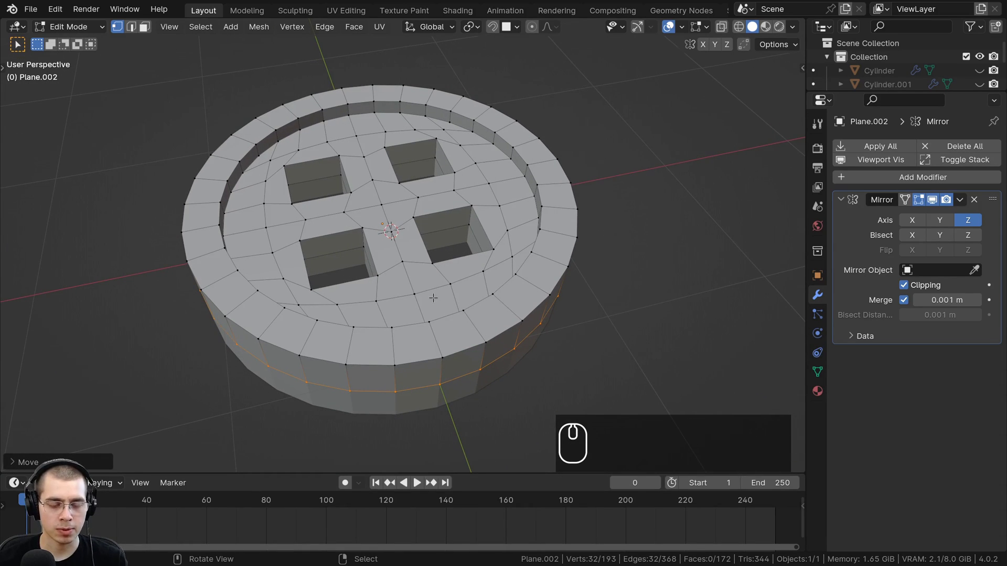
Return to Object Mode and add a Subdivision modifier to the button with viewport and render levels of 1
key("Tab")
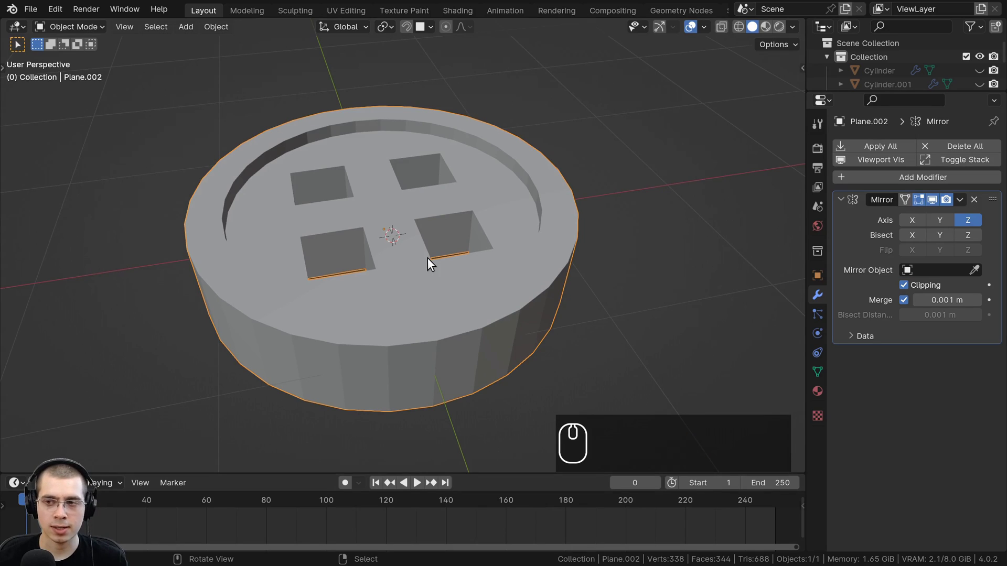
scroll(426, 258, "up", 1)
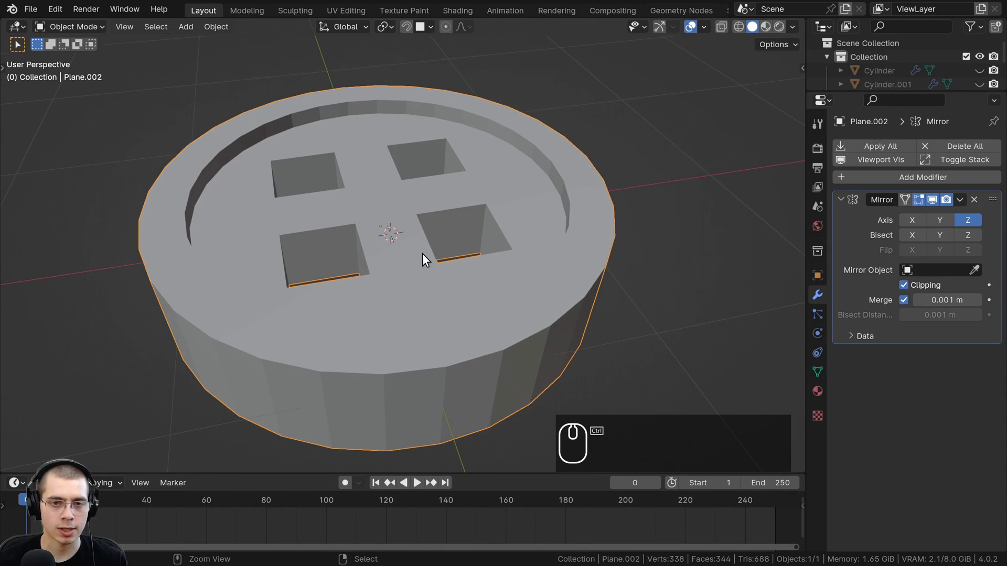
key("ctrl+2")
middle_click_drag(421, 254, 458, 245)
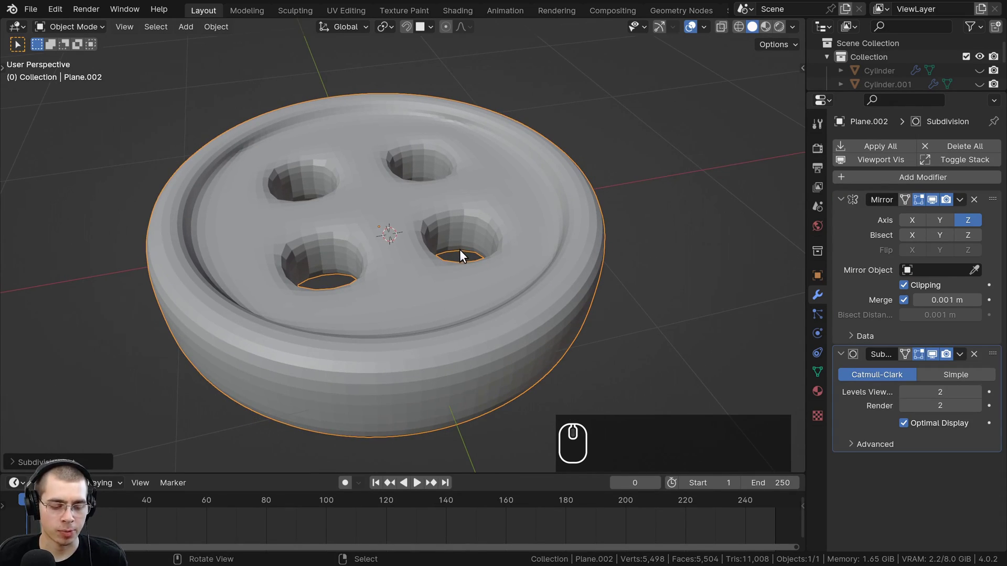
key("ctrl+1")
middle_click_drag(580, 276, 797, 406)
left_click(904, 405)
middle_click_drag(443, 341, 432, 374)
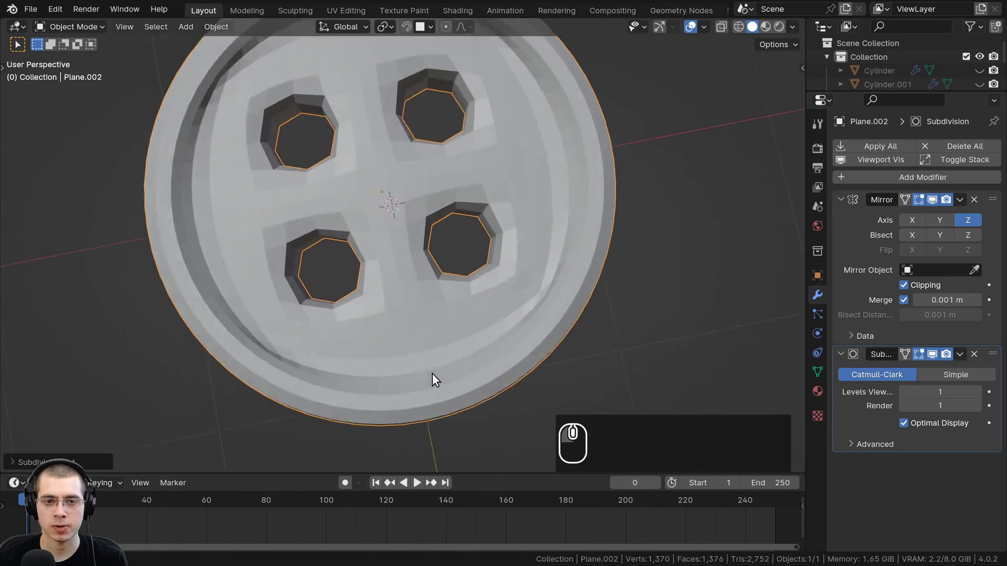
scroll(412, 265, "down", 3)
scroll(413, 266, "up", 2)
Apply Shade Smooth to the button and deselect it
key("w")
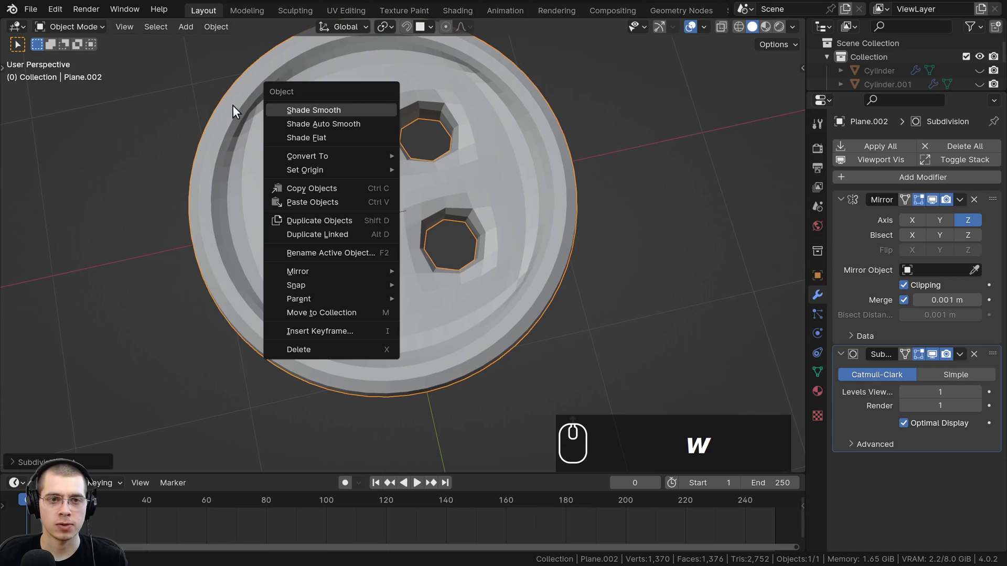
left_click(314, 109)
scroll(413, 310, "down", 3)
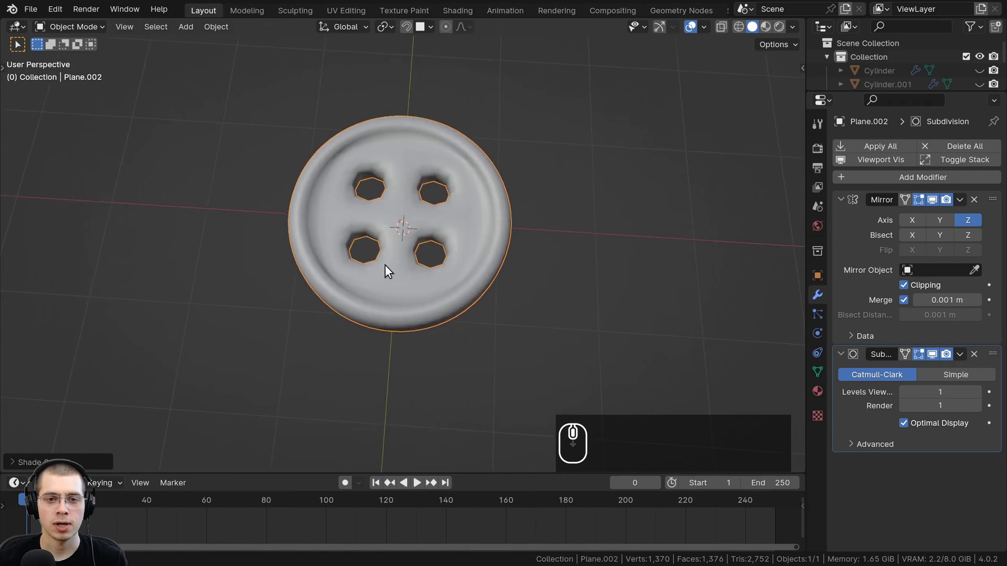
middle_click_drag(386, 267, 561, 196)
scroll(373, 262, "down", 2)
key("a")
scroll(459, 253, "up", 3)
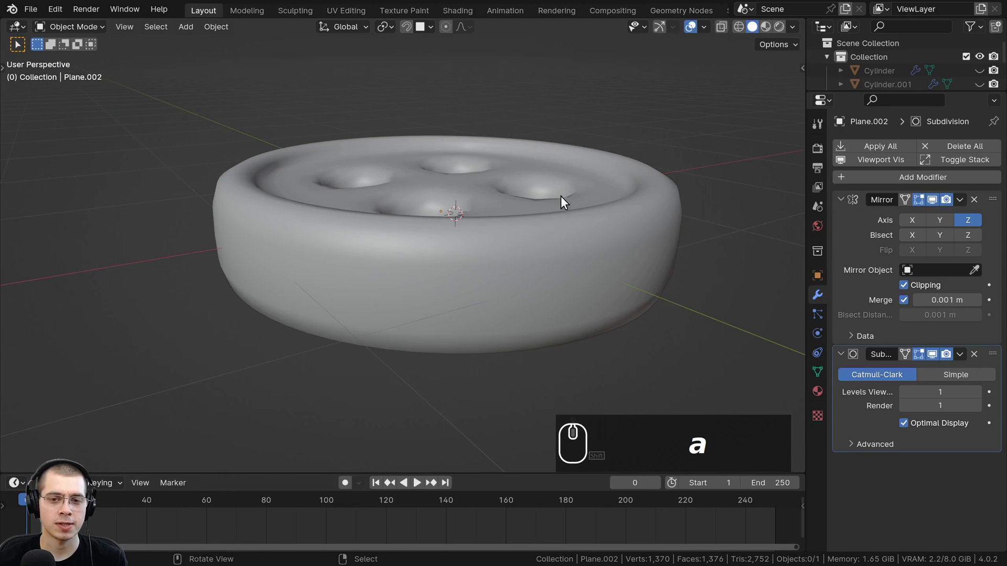
Select the button's whole mesh in Edit Mode and move it down along Z by about 0.08 m to make the button thinner
left_click(562, 235)
key("Tab")
middle_click_drag(561, 234, 499, 232, "shift")
key("a")
key("a")
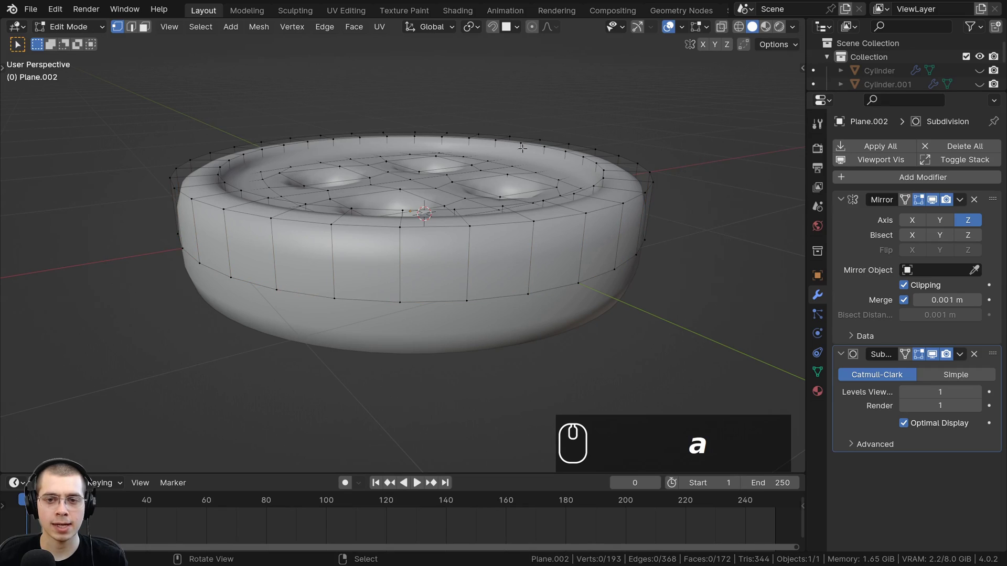
scroll(516, 98, "up", 1)
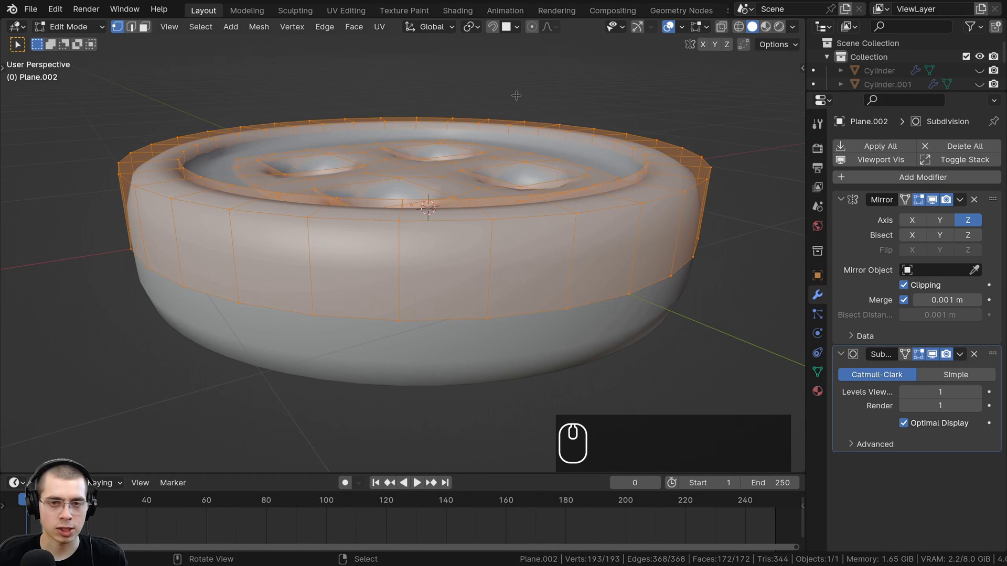
key("g")
key("z")
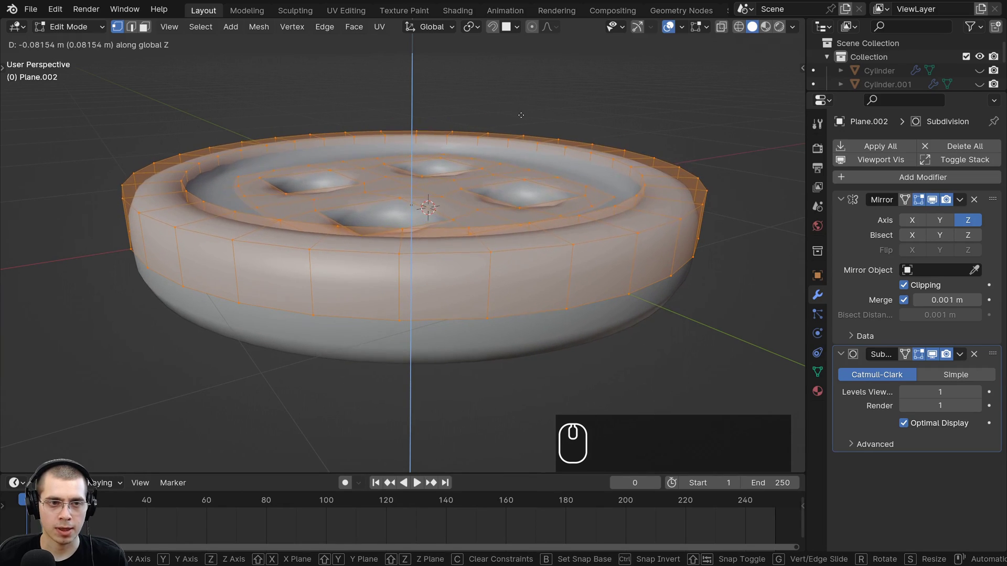
left_click(519, 118)
middle_click_drag(520, 118, 527, 145)
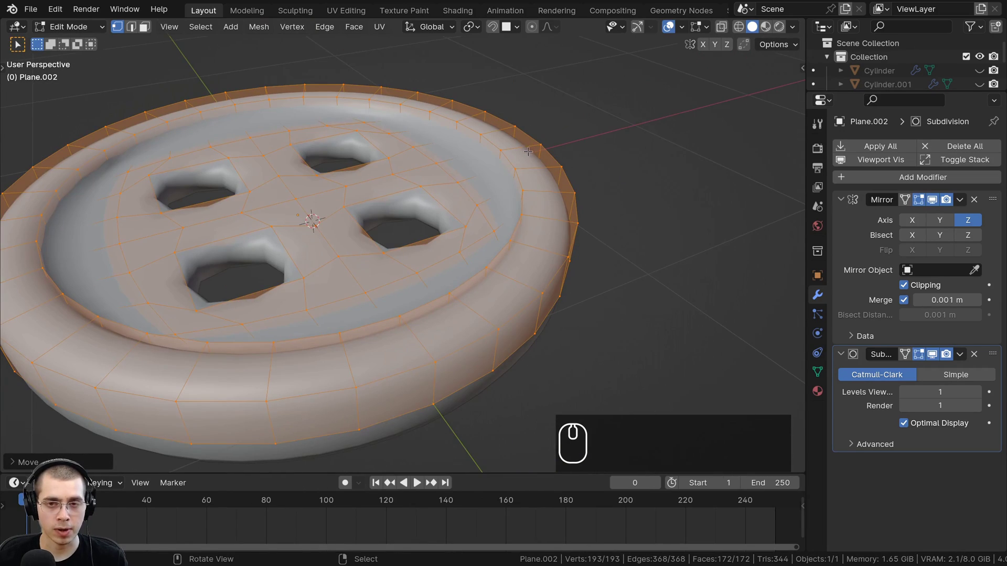
middle_click_drag(549, 269, 526, 194)
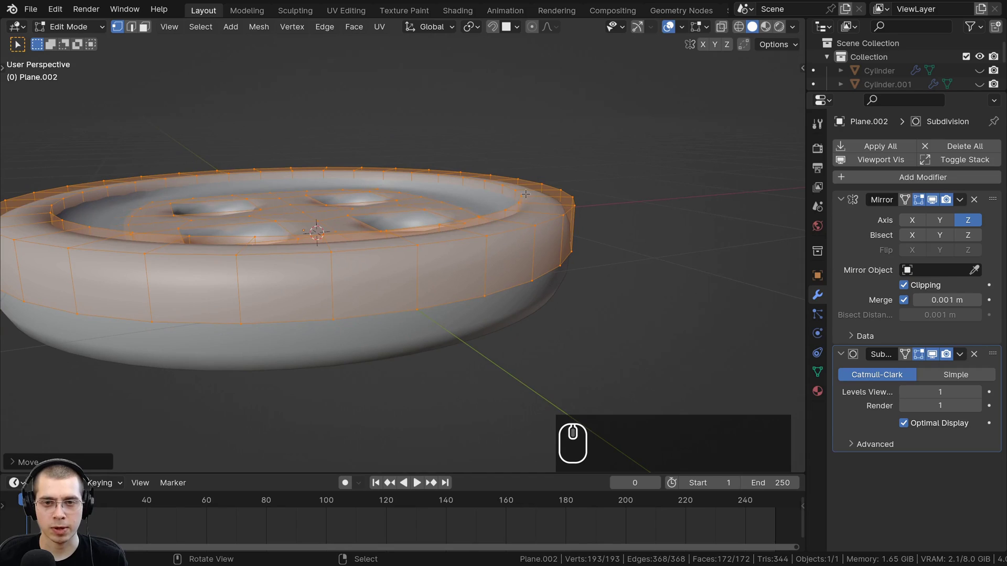
Try a loop cut around the flat top of the button's rim and undo it
scroll(552, 184, "up", 3)
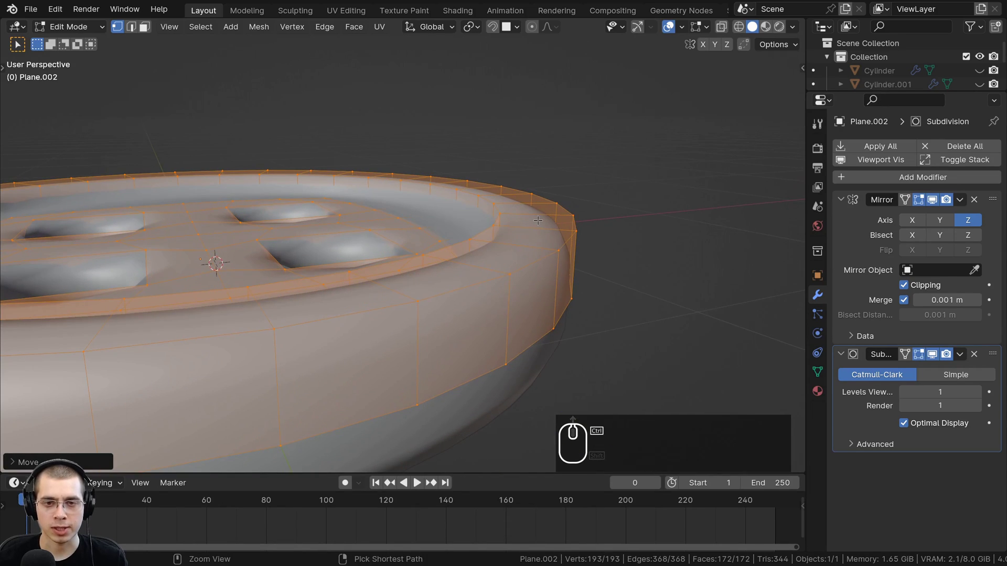
key("ctrl+r")
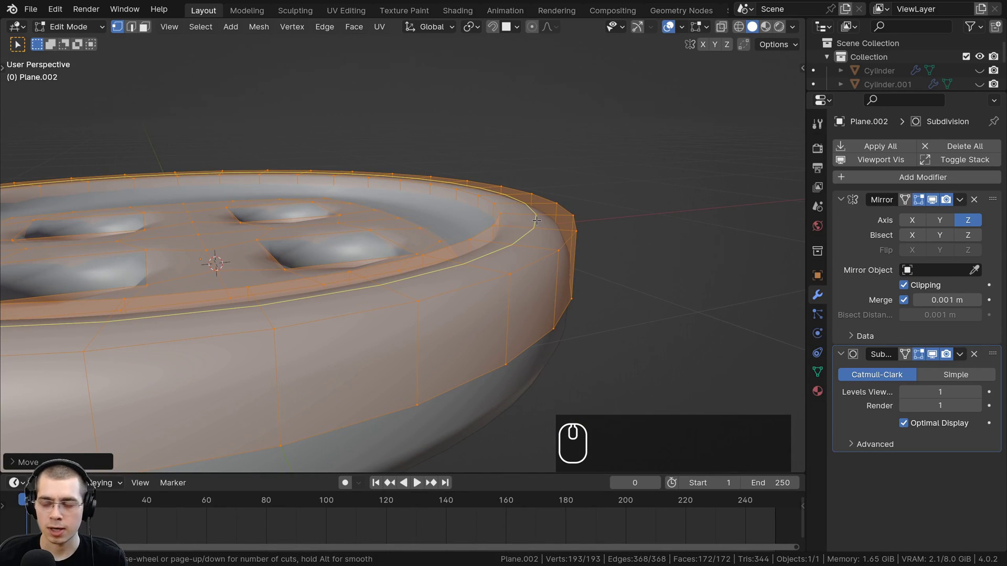
left_click(536, 220)
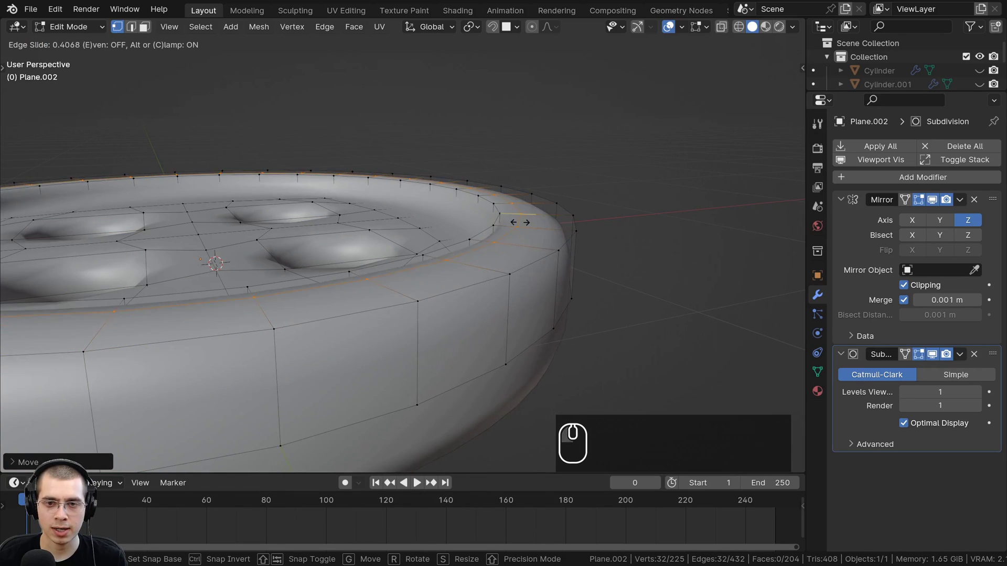
left_click(599, 210)
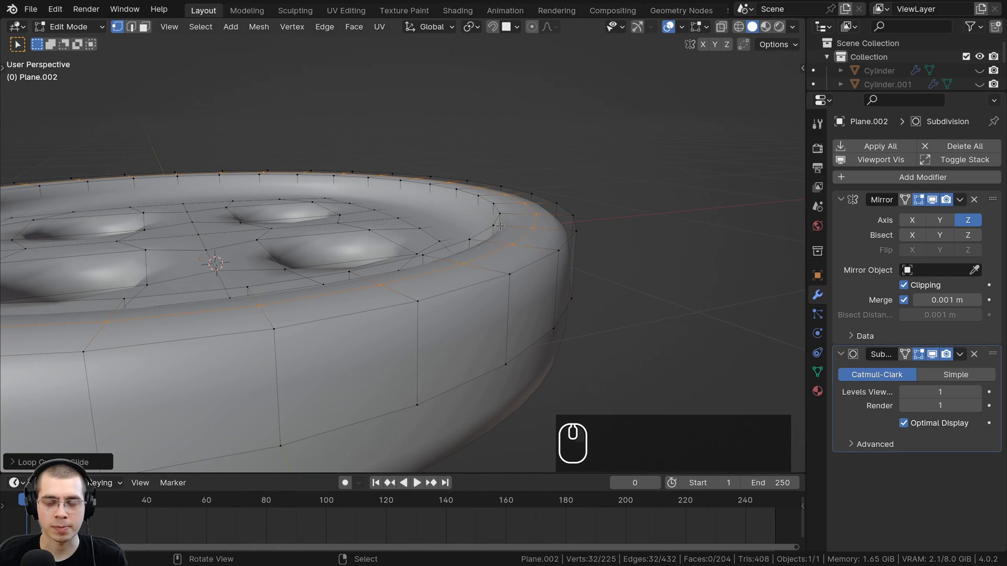
key("ctrl+z")
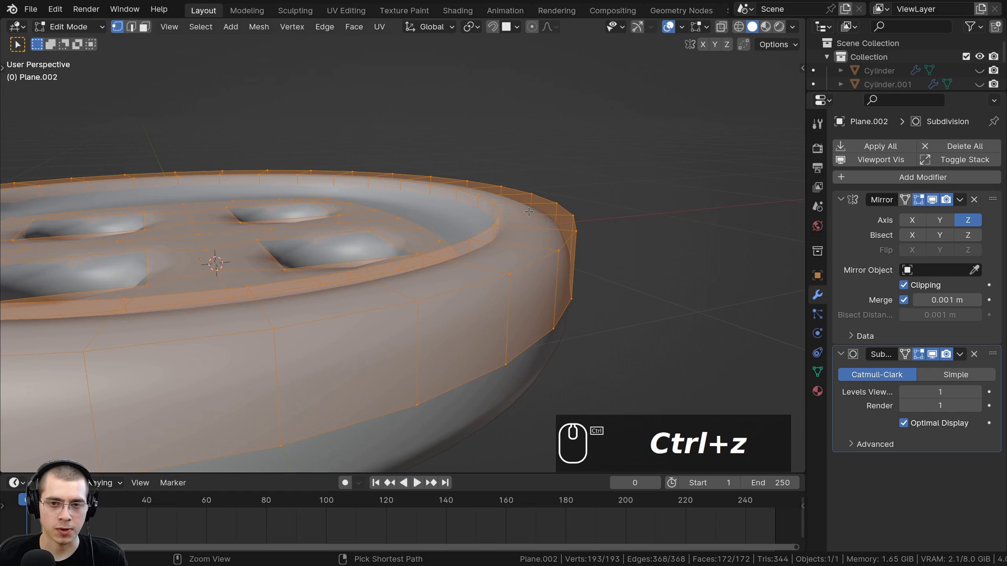
Add a centred edge loop around the flat top of the button's rim
key("ctrl+r")
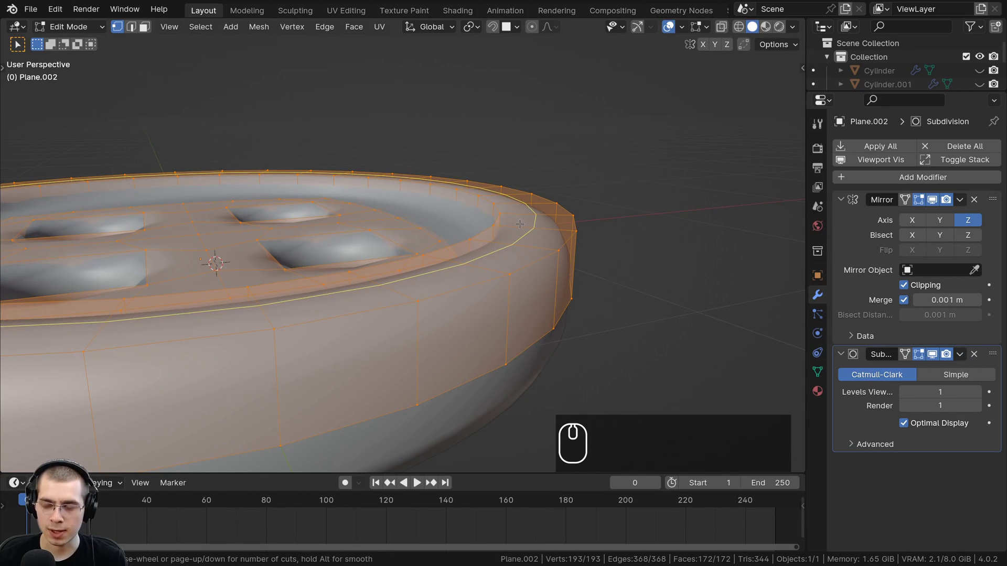
left_click(540, 224)
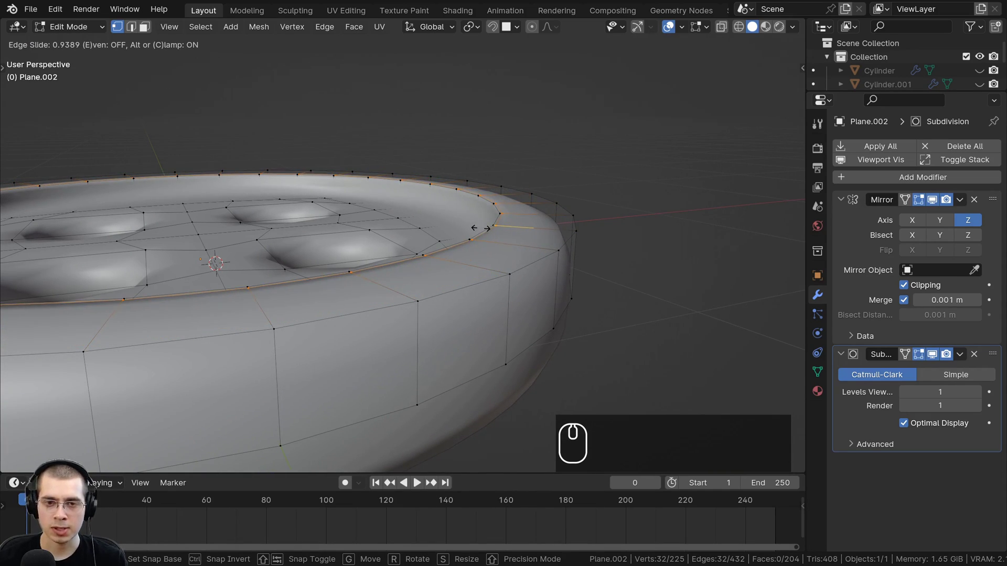
right_click(480, 228)
middle_click_drag(496, 253, 506, 237)
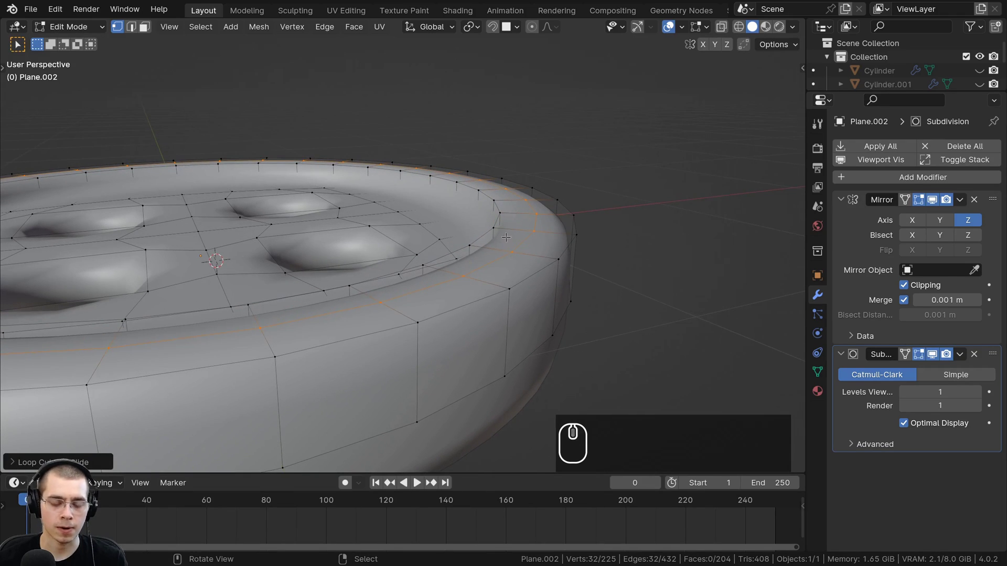
Raise the rim's middle edge loop slightly along Z to round the rim, and return to Object Mode with nothing selected
key("g")
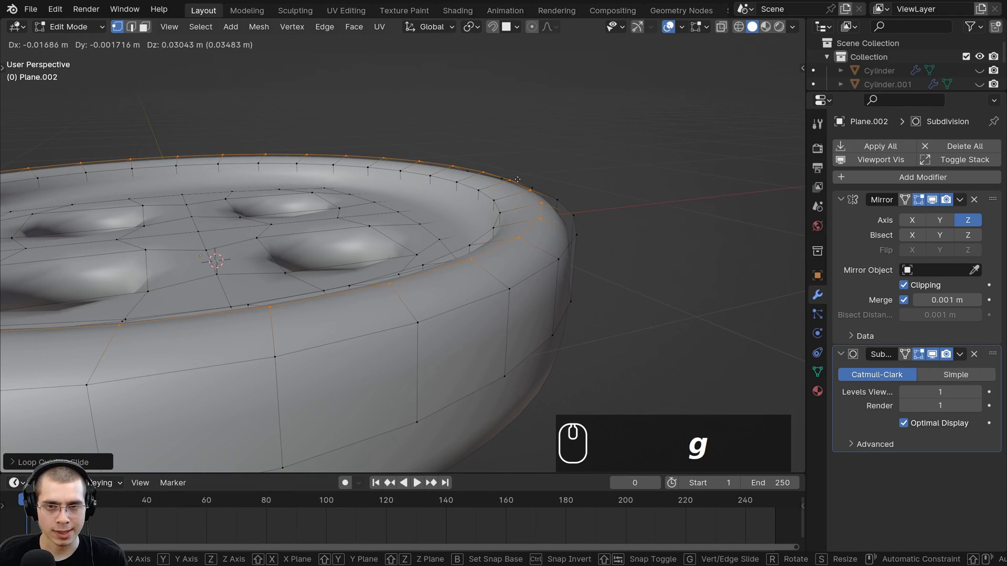
key("z")
left_click(514, 178)
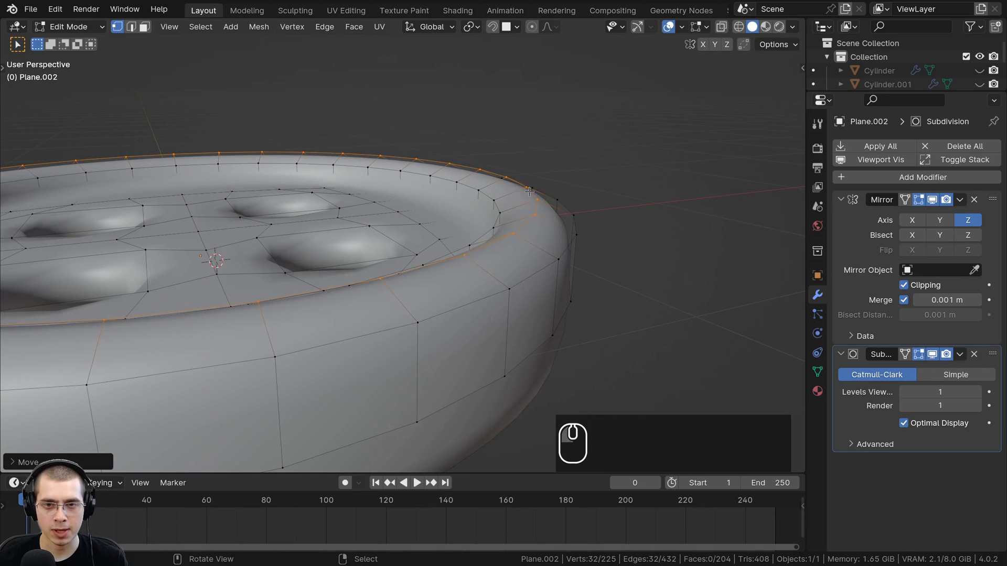
scroll(508, 189, "down", 2)
scroll(509, 187, "up", 2)
key("z")
left_click(510, 181)
scroll(504, 192, "down", 3)
middle_click_drag(503, 191, 515, 234)
key("Tab")
scroll(368, 291, "down", 6)
key("a")
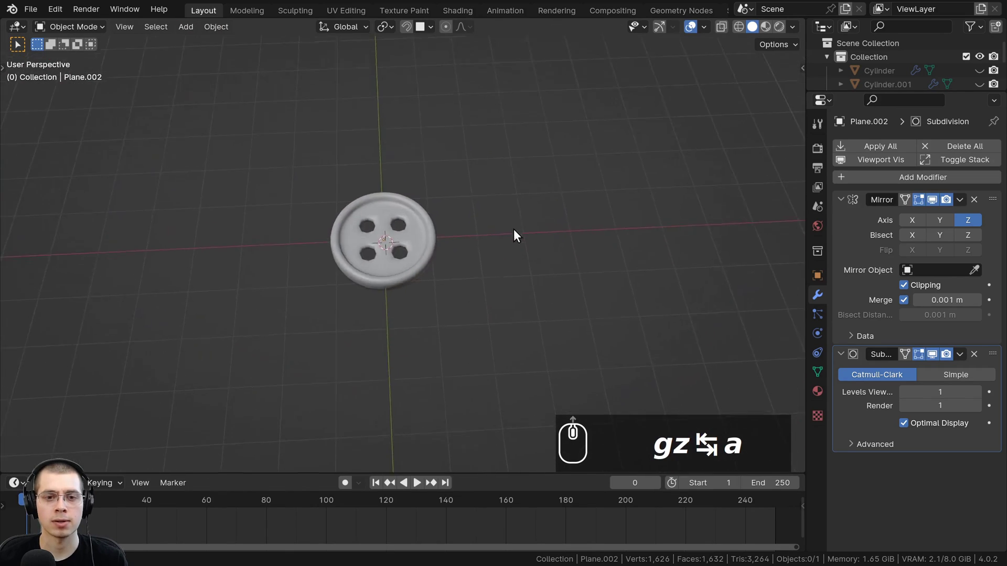
Try viewport and render Subdivision levels of 2 on the button and set both back to 1
scroll(438, 222, "up", 6)
scroll(439, 267, "up", 3, "shift")
scroll(410, 244, "up", 2, "shift")
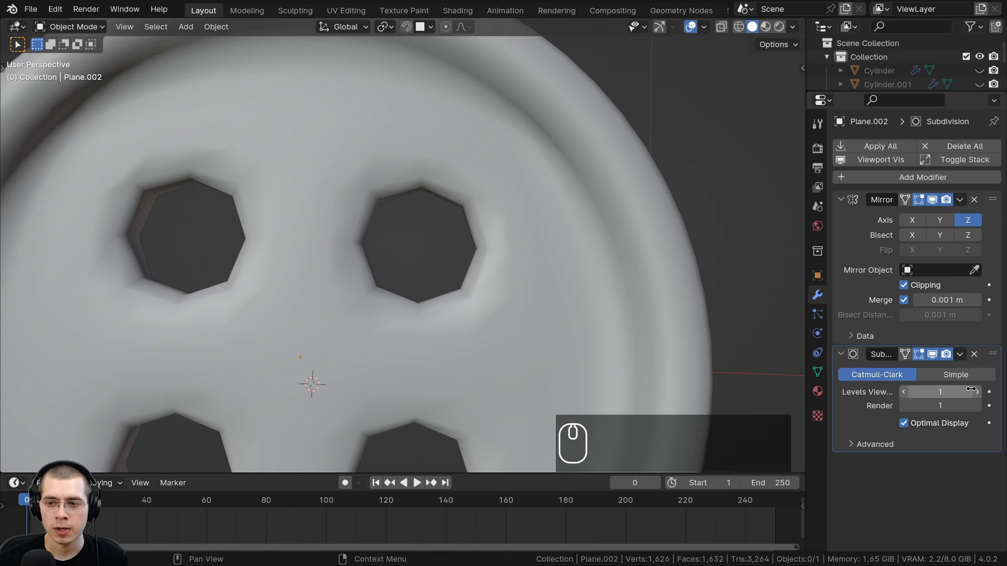
left_click(978, 406)
left_click(978, 392)
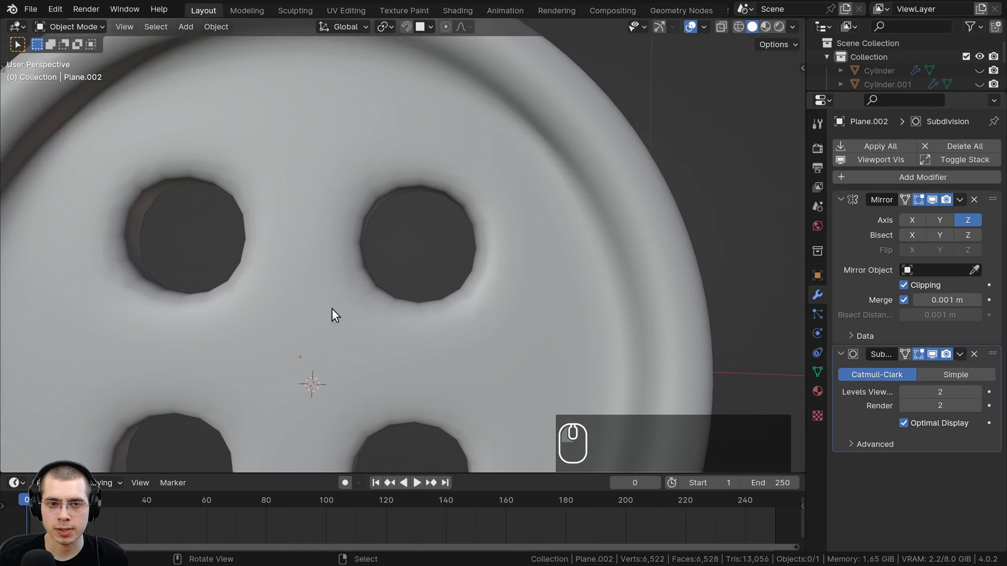
scroll(332, 309, "down", 4)
middle_click_drag(347, 288, 392, 253, "shift")
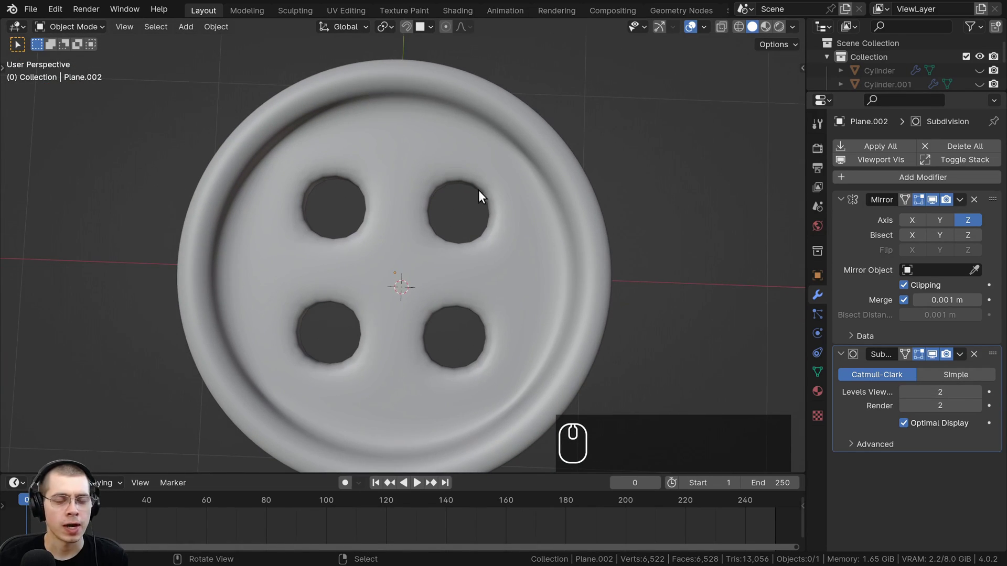
left_click(906, 405)
left_click(905, 392)
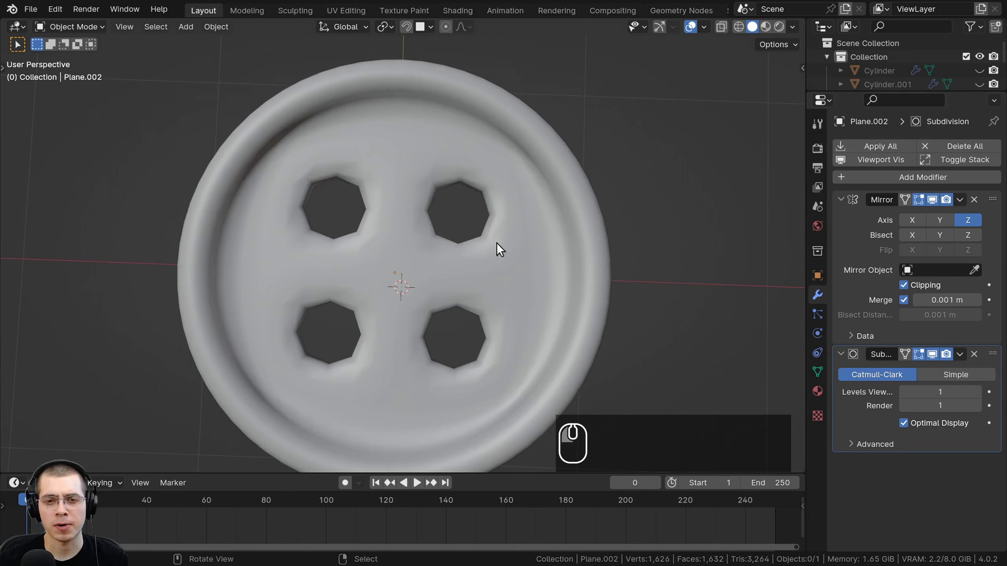
Examine the smoothed button's holes and rim from a distance, from above and from oblique angles
scroll(442, 251, "down", 9)
scroll(442, 250, "up", 9)
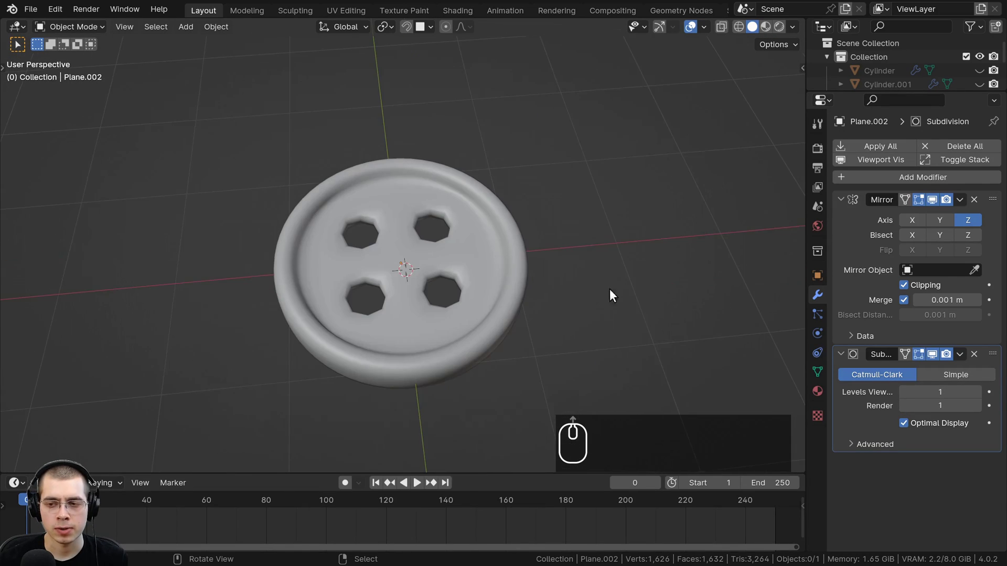
middle_click_drag(465, 301, 463, 314)
scroll(379, 290, "down", 11)
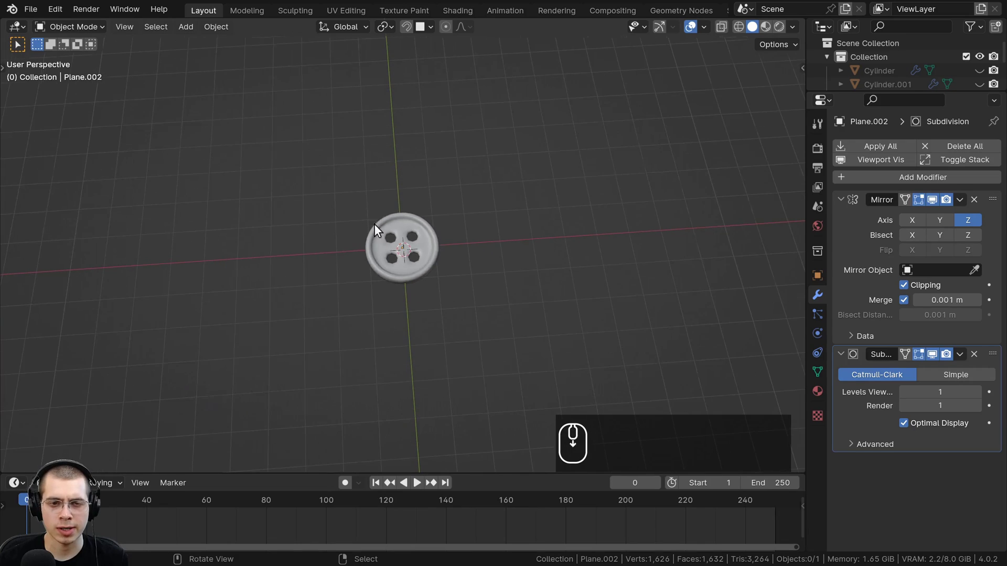
scroll(486, 275, "up", 6)
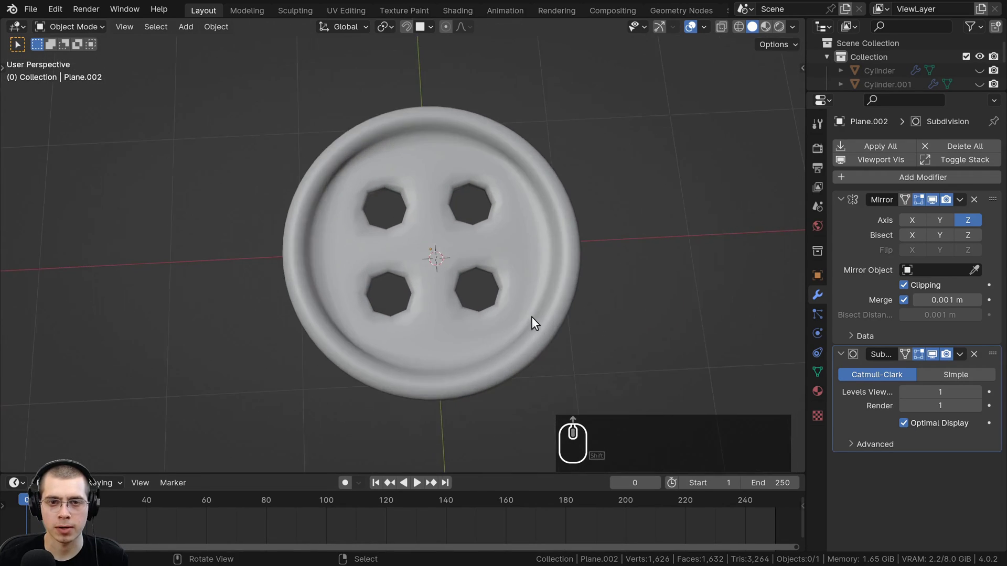
middle_click_drag(533, 322, 499, 252)
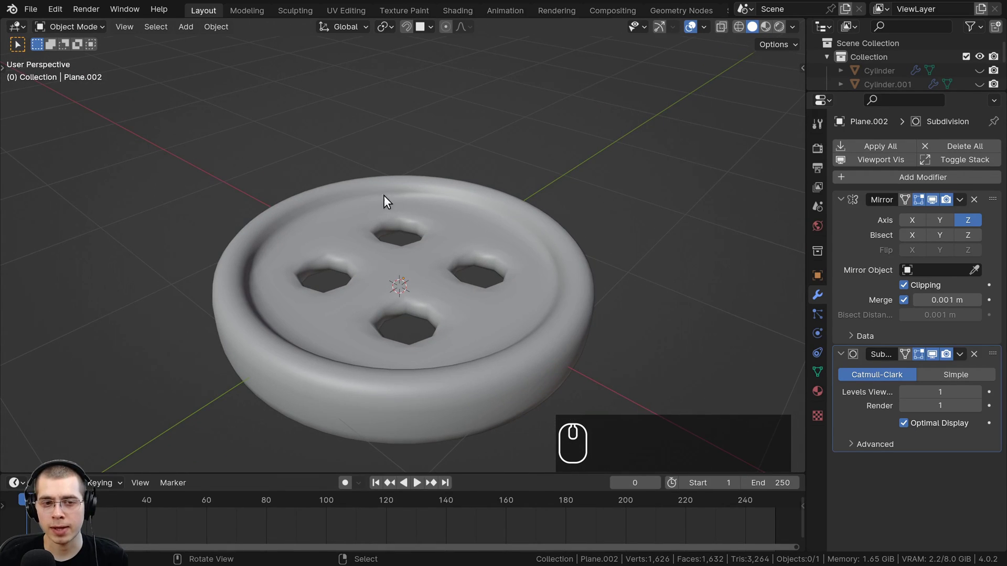
middle_click_drag(448, 277, 392, 244)
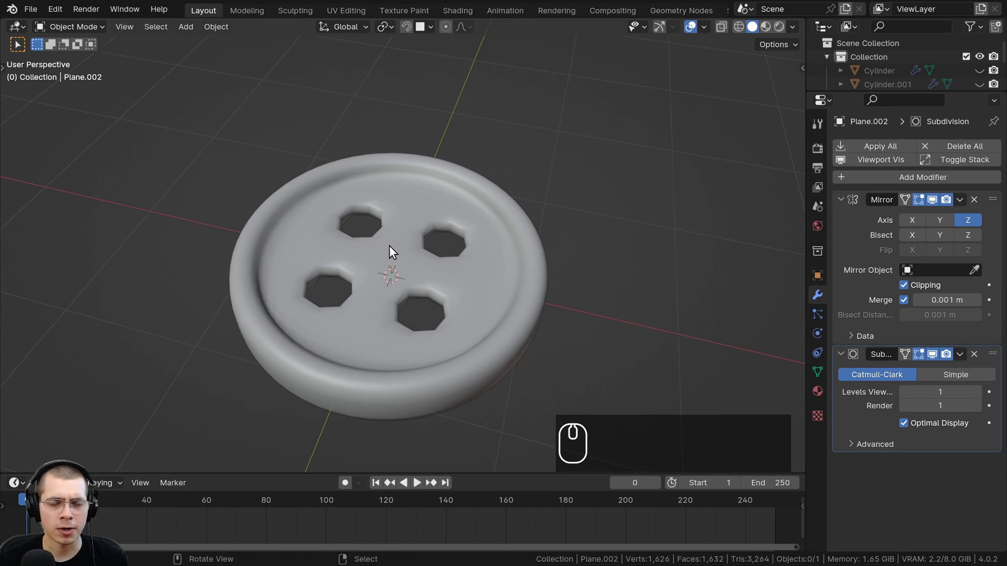
scroll(386, 253, "up", 1)
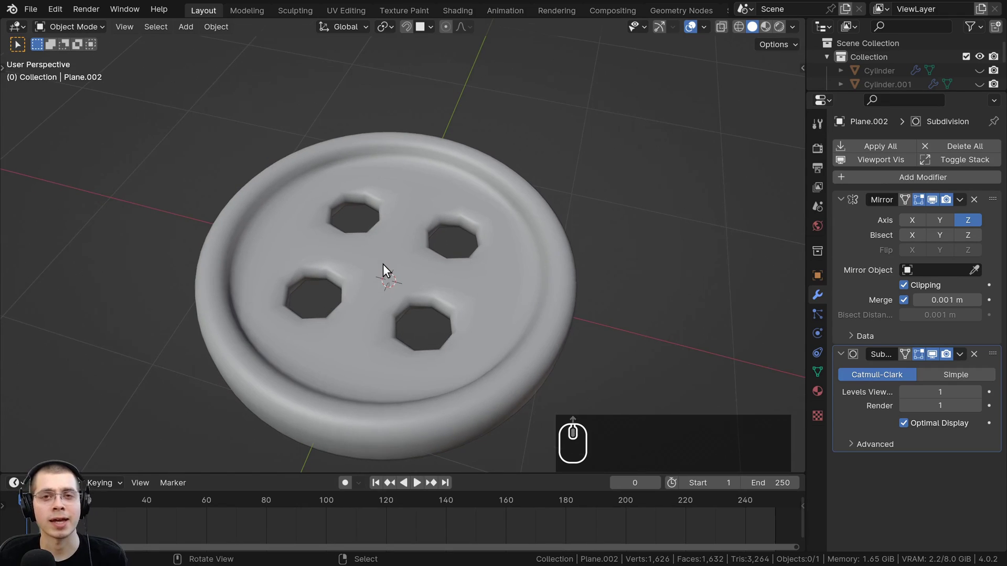
middle_click_drag(383, 264, 405, 250, "shift")
scroll(403, 252, "down", 1)
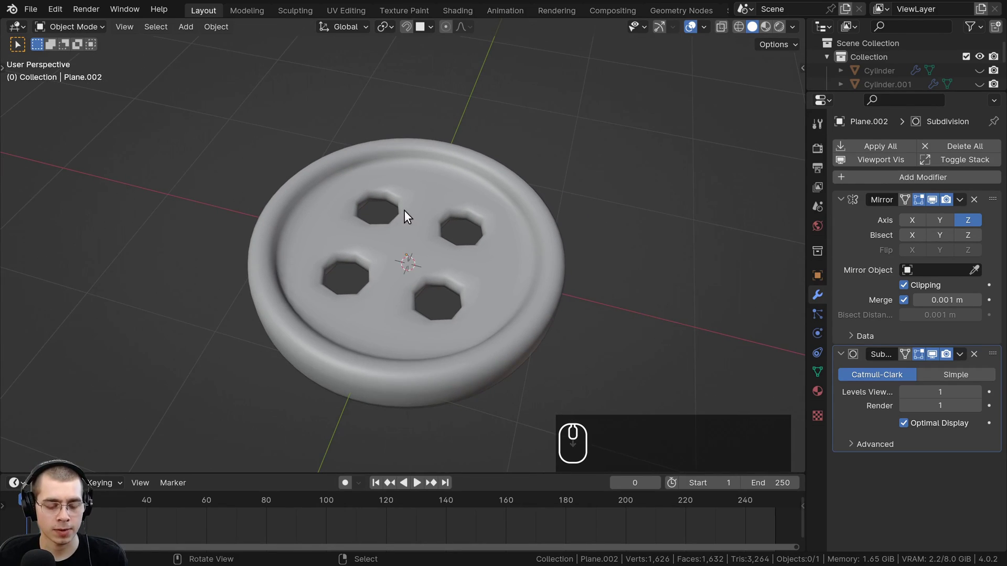
key("shift+a")
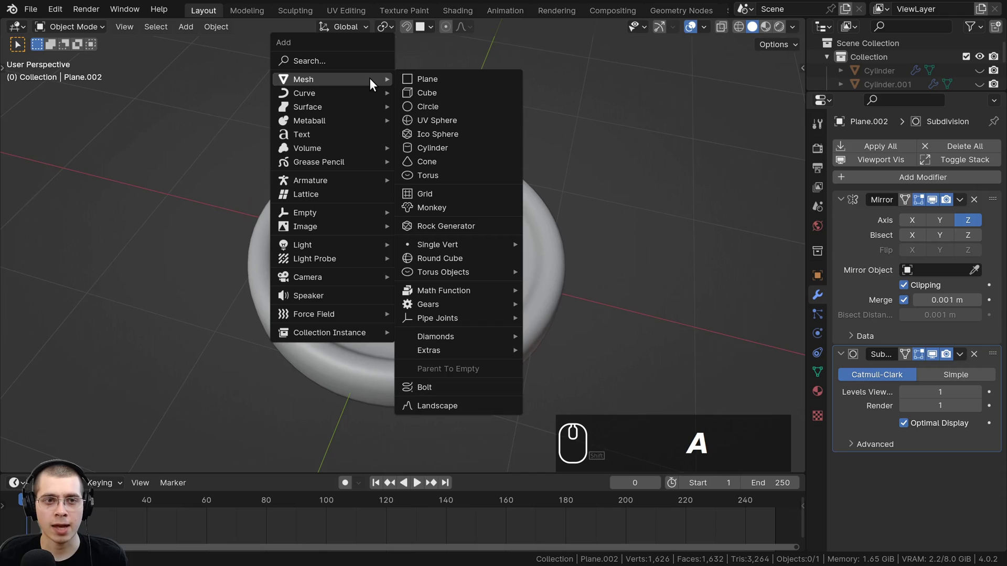
mouse_move(313, 94)
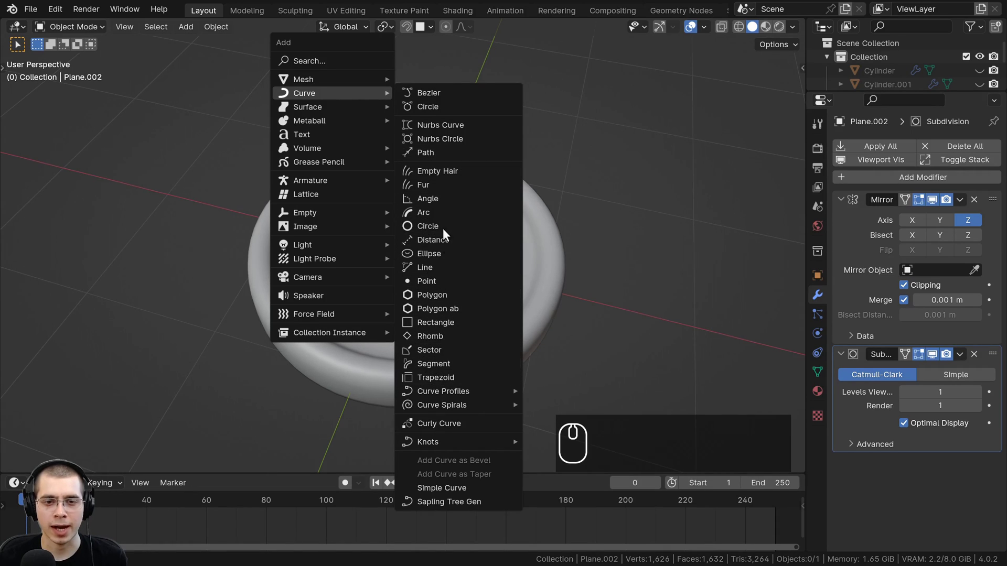
Search the add-ons in Preferences for "extra" and examine the Extra Objects add-ons for curves and meshes
left_click(56, 10)
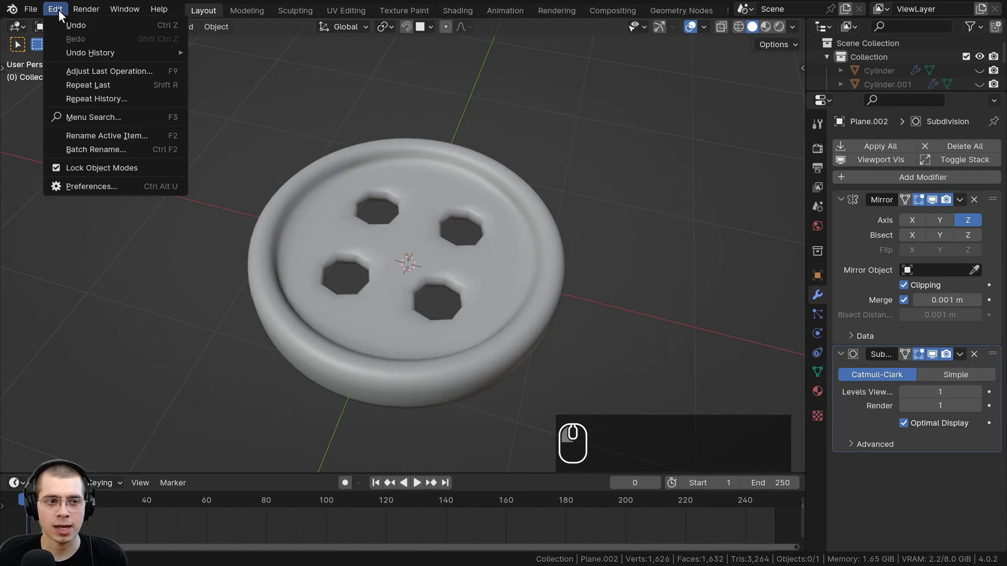
left_click(107, 186)
left_click_drag(294, 19, 386, 59)
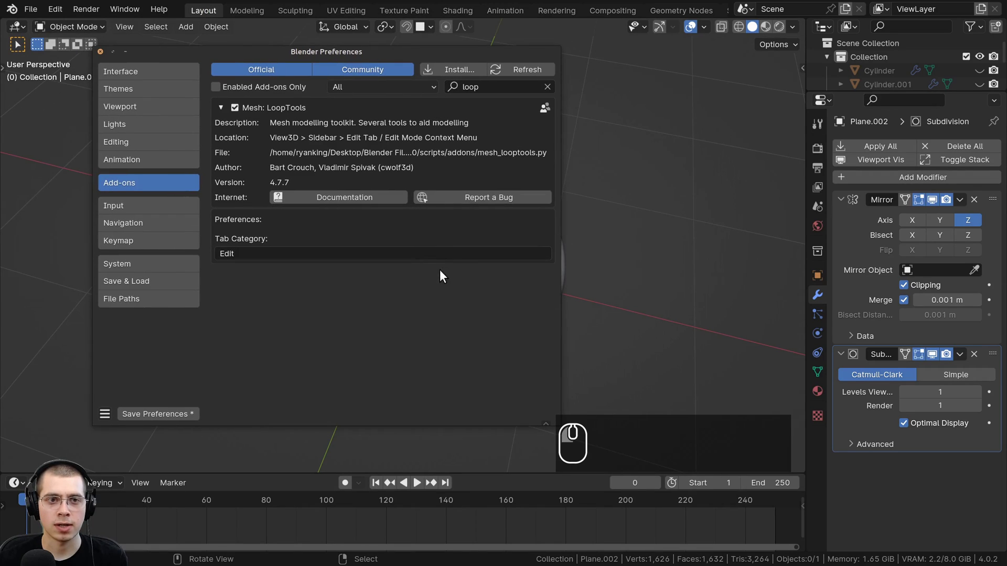
type("extra")
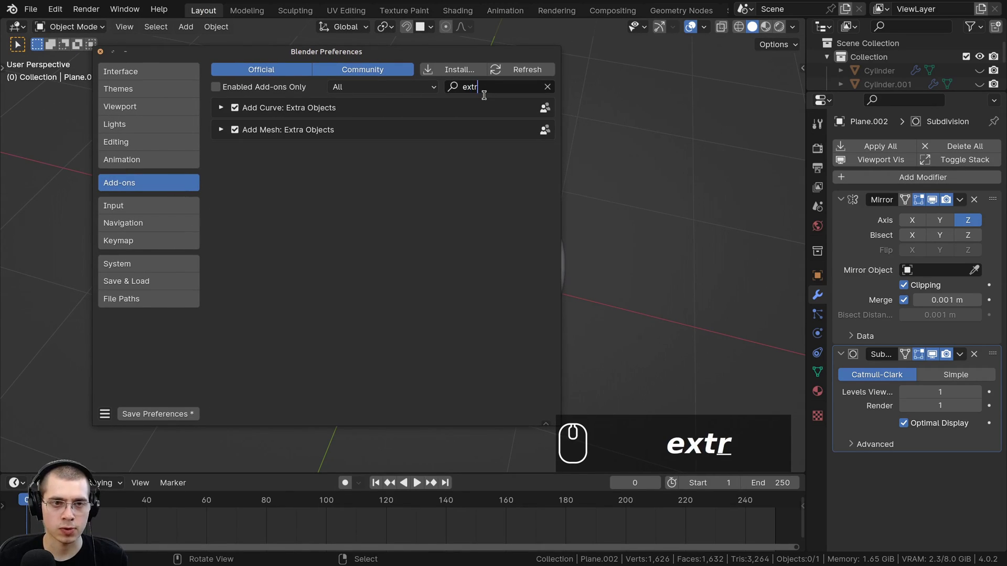
left_click(219, 130)
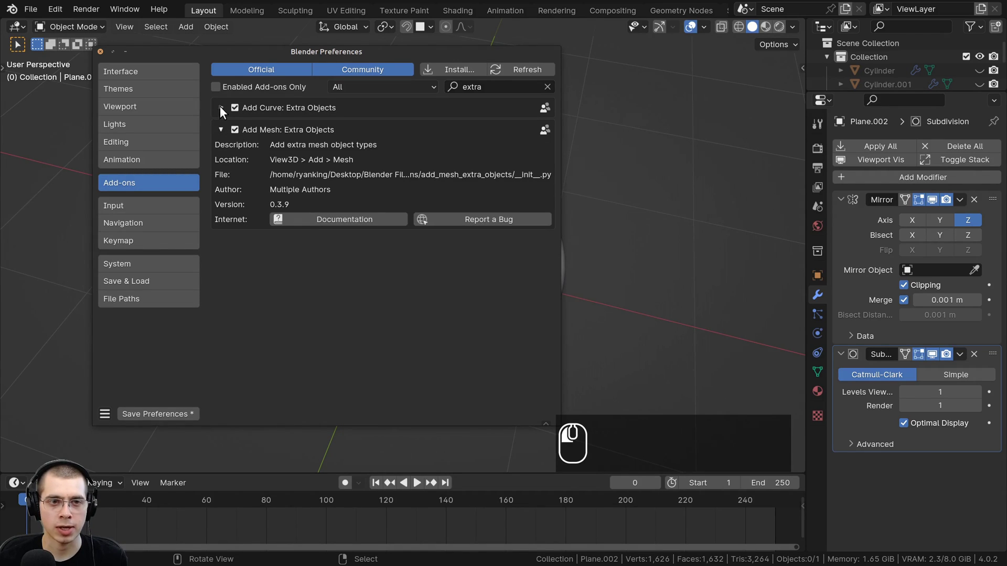
left_click(221, 108)
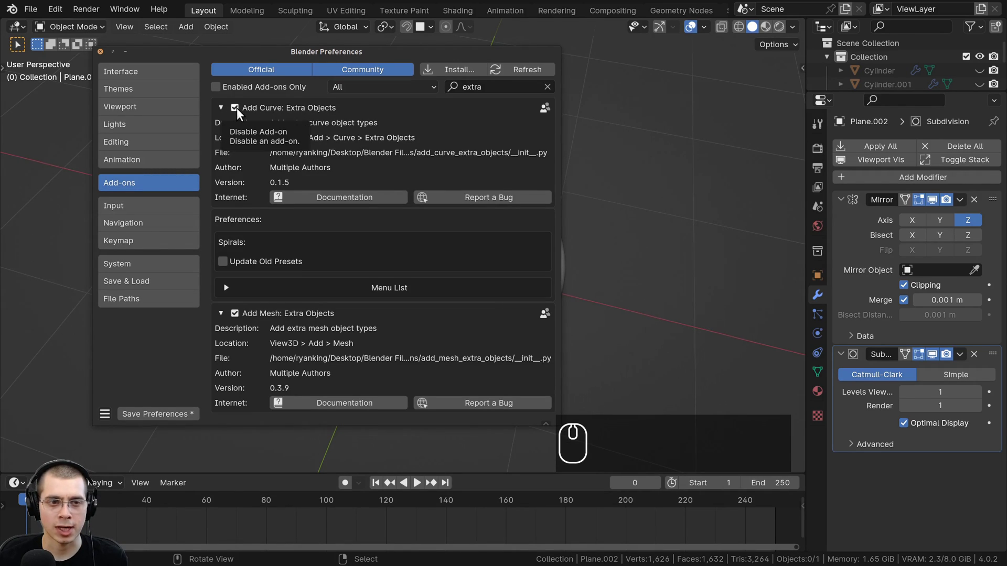
left_click(220, 107)
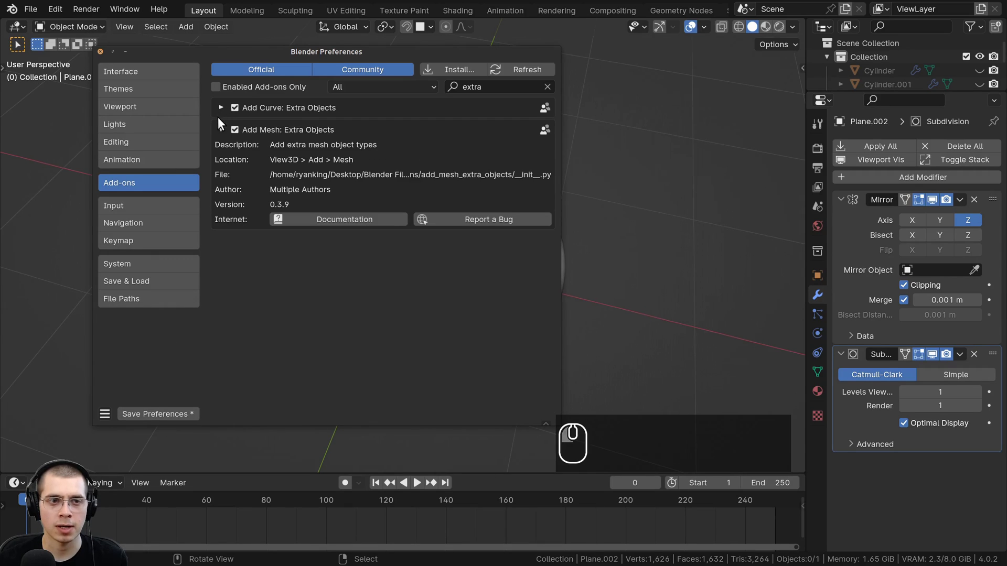
left_click(221, 129)
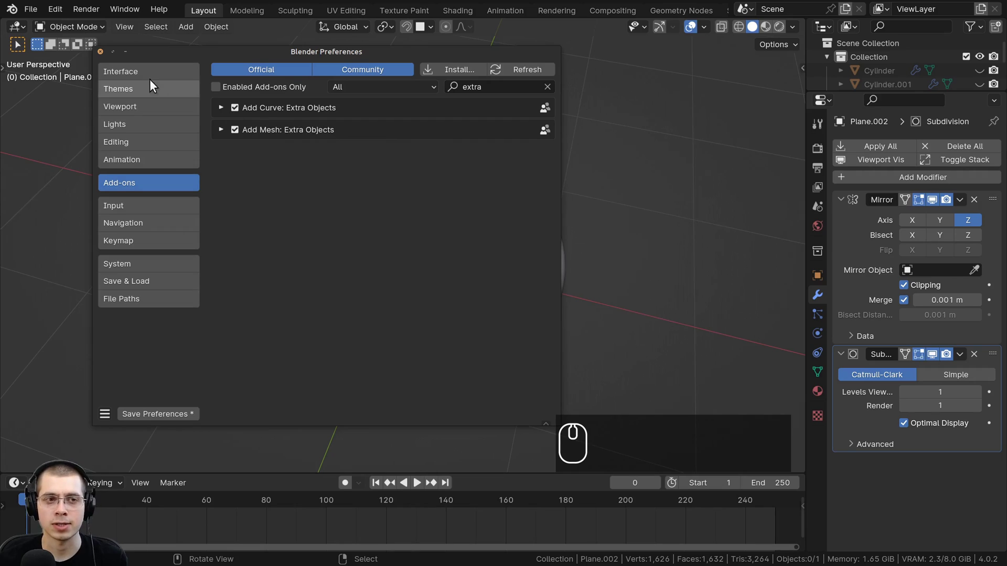
left_click(100, 52)
Add a Bezier curve at the button's centre and raise it about 0.85 m along Z above the button
key("shift+a")
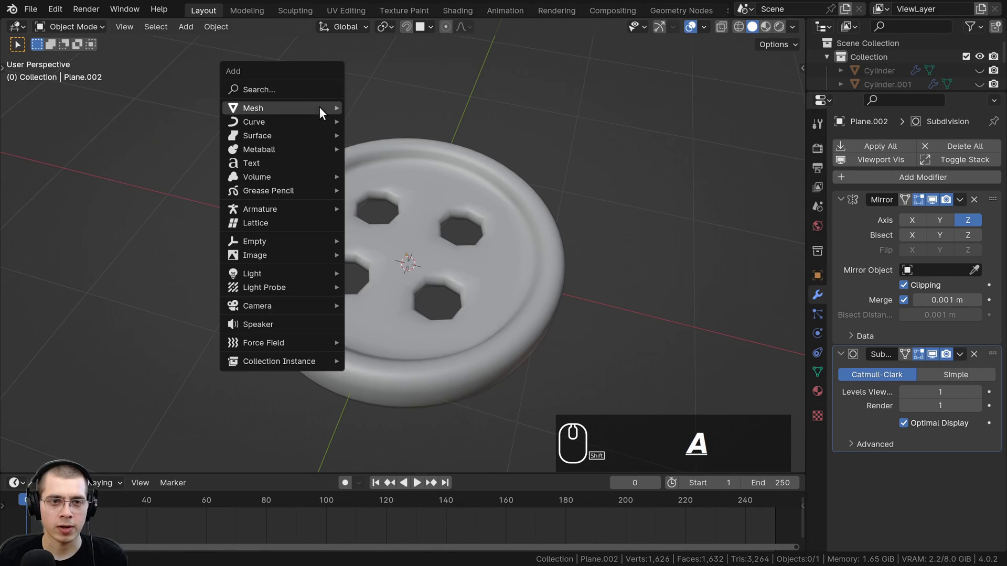
mouse_move(263, 124)
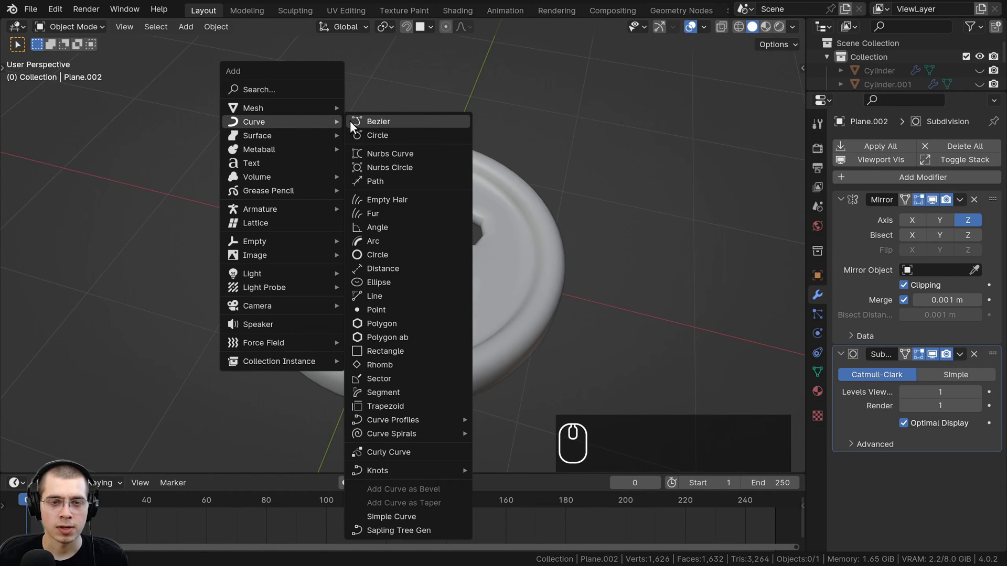
left_click(389, 122)
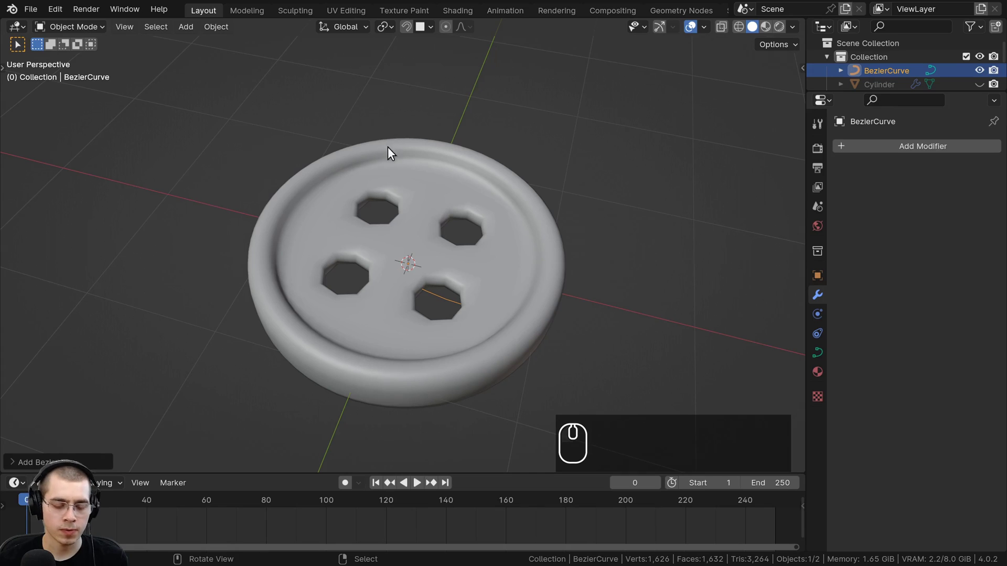
key("g")
key("z")
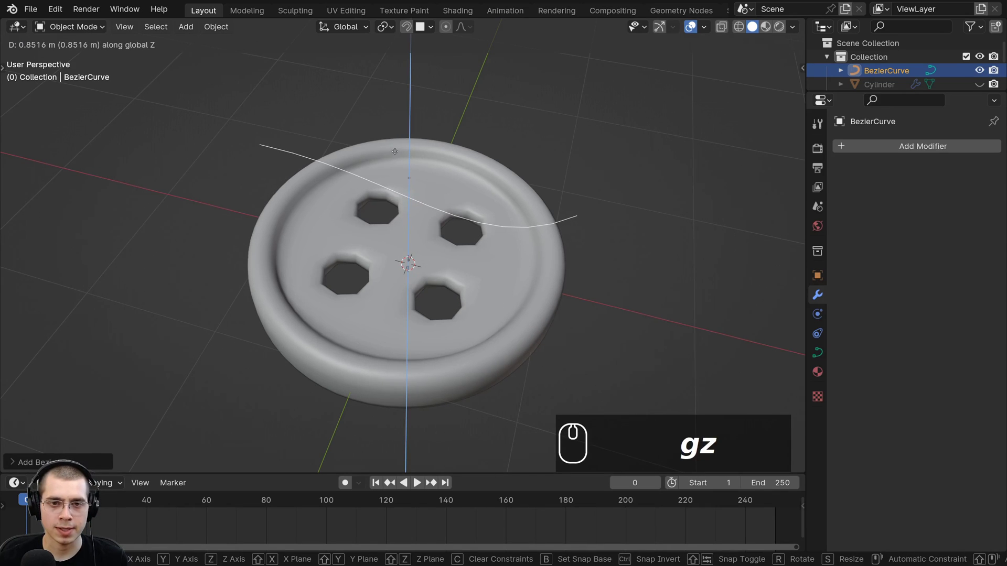
left_click(395, 150)
Enter Edit Mode on the Bezier curve and try rotating and moving its +X end control point
middle_click_drag(394, 150, 323, 168)
key("Tab")
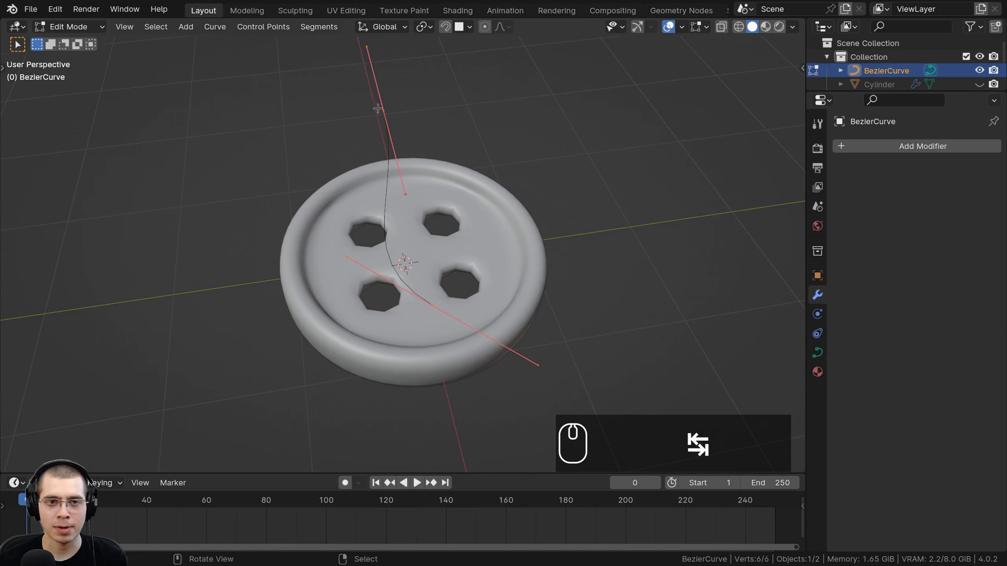
middle_click_drag(378, 108, 278, 107)
middle_click_drag(277, 107, 275, 133, "shift")
scroll(271, 121, "up", 1)
left_click(64, 28)
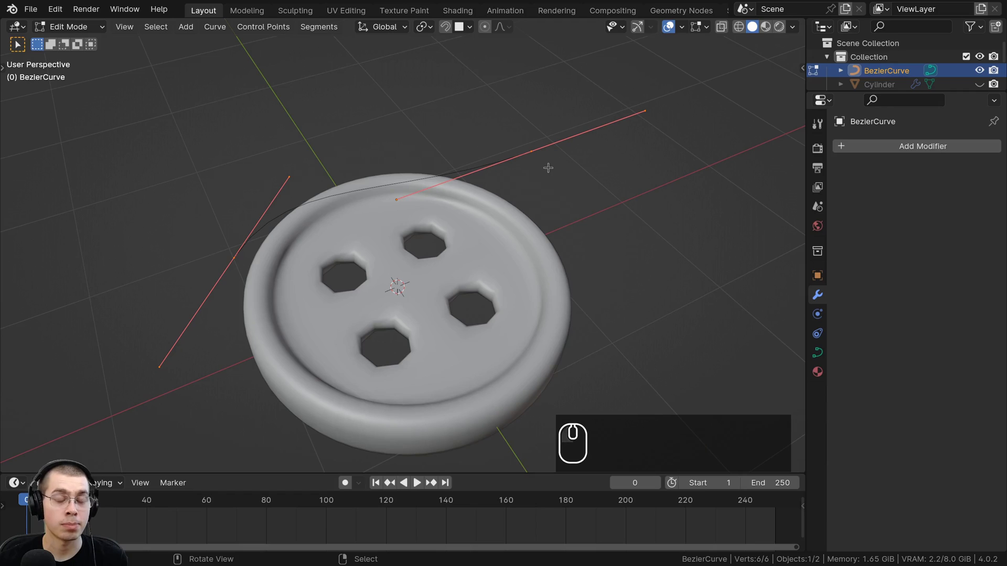
mouse_move(548, 168)
middle_mouse_down()
mouse_move(532, 209)
mouse_move(537, 174)
middle_mouse_up()
left_click(529, 179)
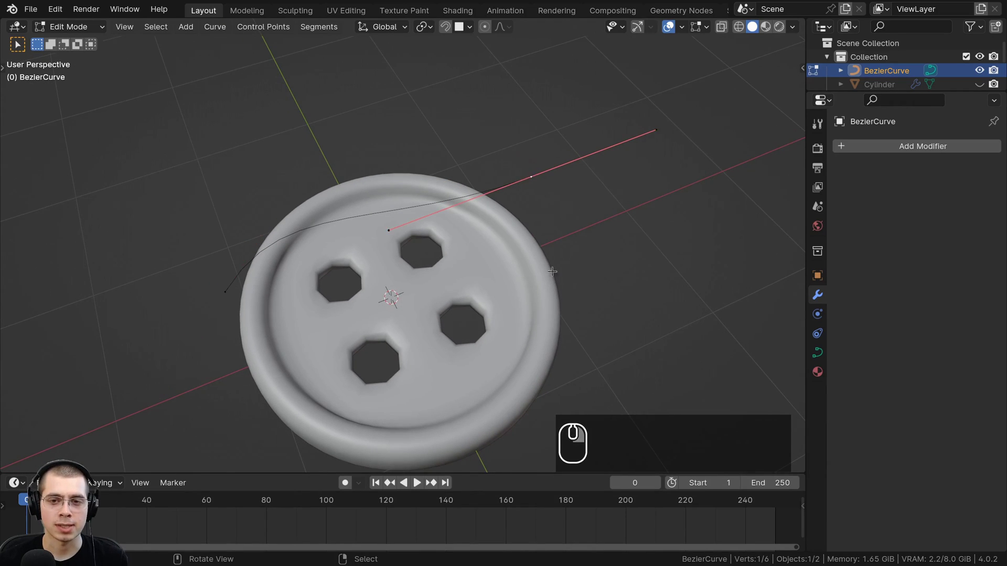
scroll(529, 179, "down", 2)
key("r")
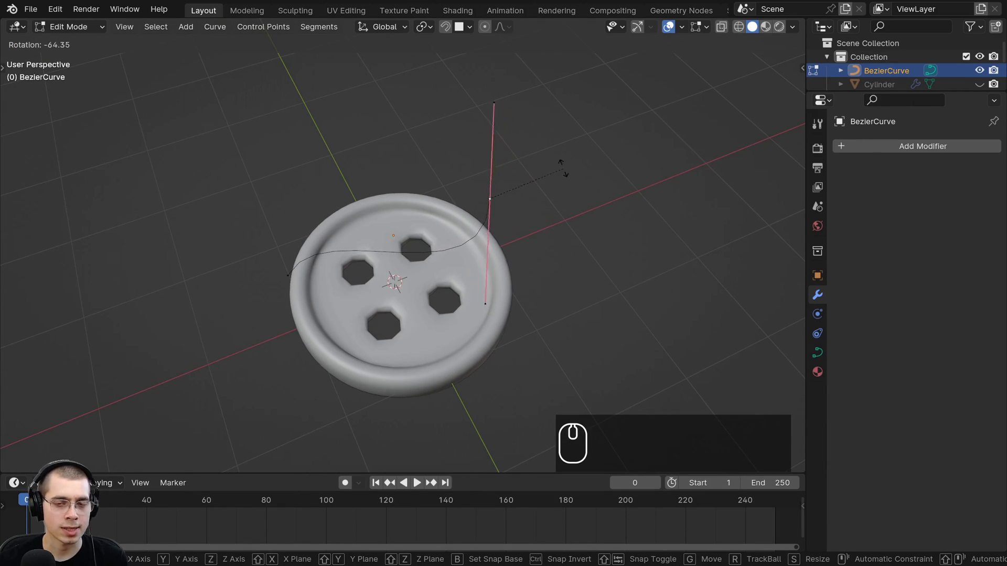
key("g")
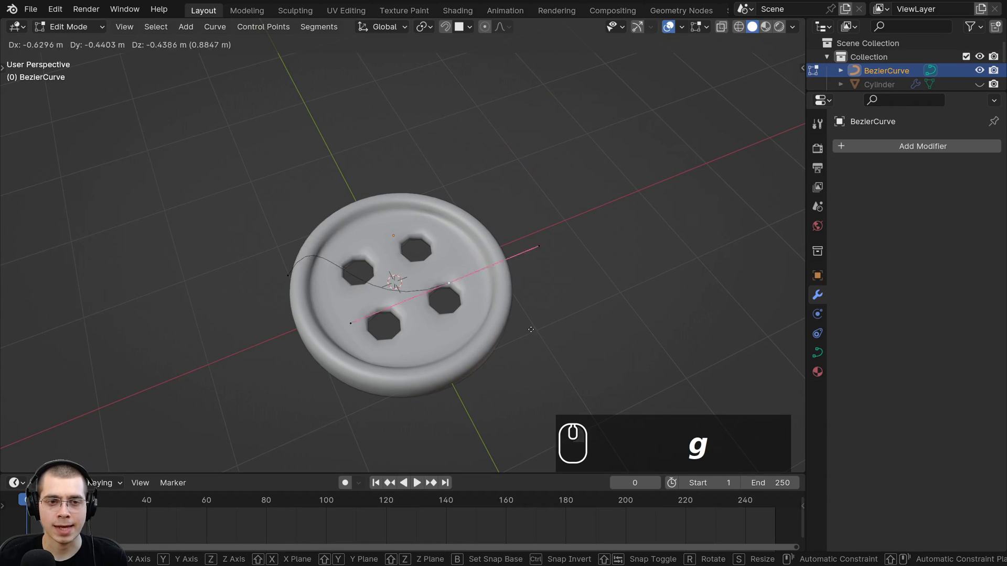
left_click(519, 272)
Rotate the +X end control point, shift it outwards past the button's rim and scale its handles down slightly
middle_click_drag(518, 272, 512, 301)
key("r")
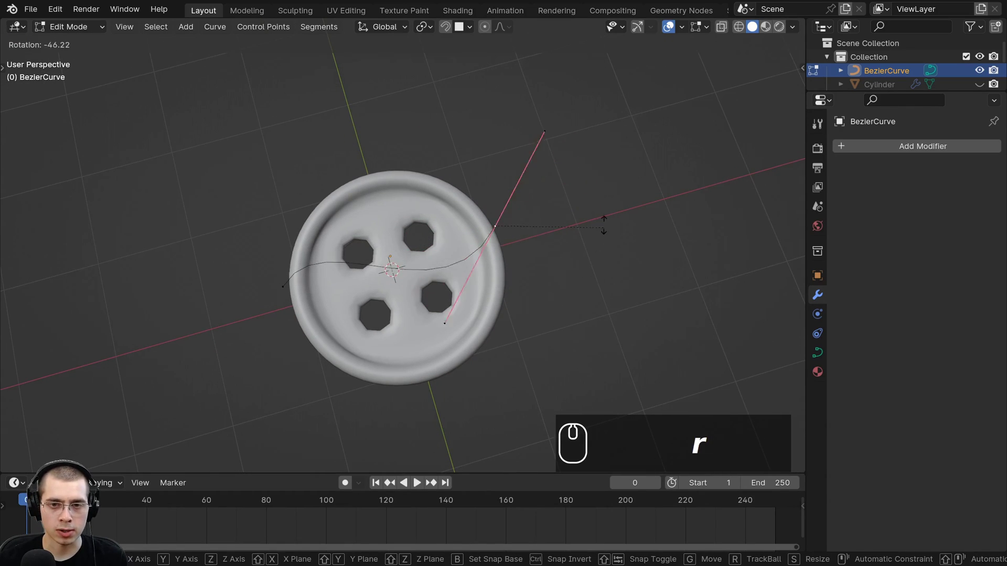
left_click(603, 231)
key("g")
left_click(618, 231)
key("s")
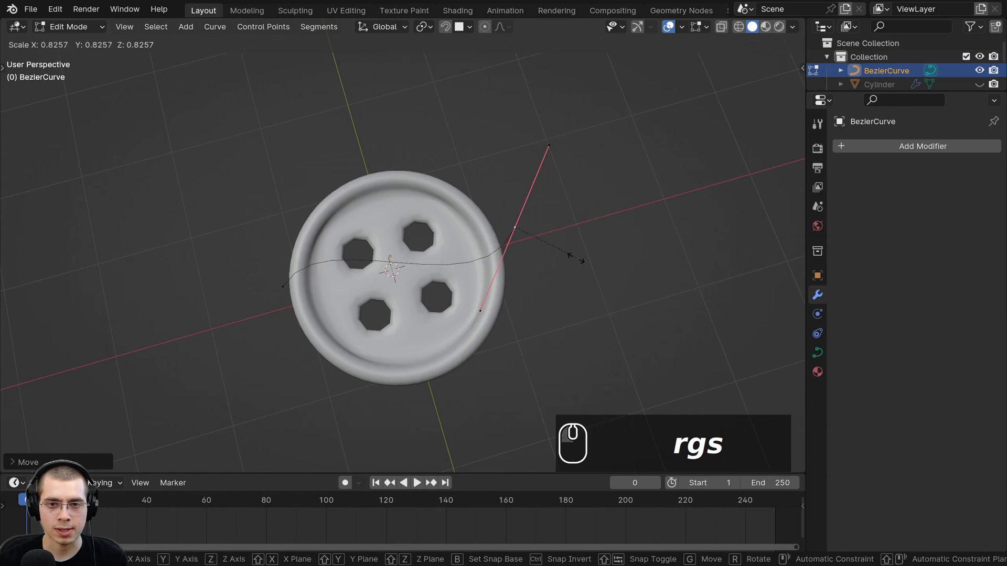
left_click(582, 238)
Reposition the -Y side handle of the curve's +X end point, lengthening it to bend that end more strongly
middle_click_drag(458, 275, 319, 247, "shift")
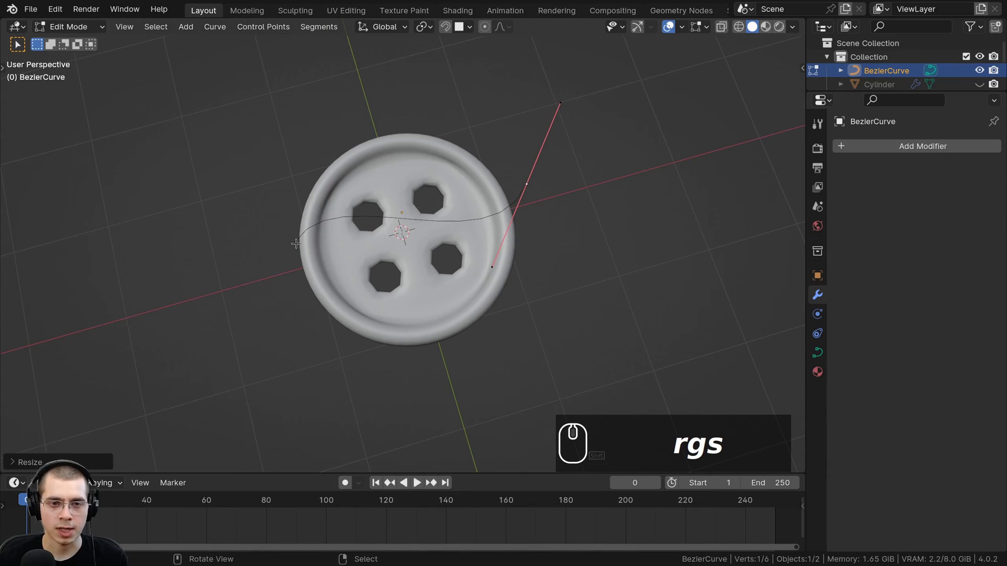
left_click(297, 244)
left_click(522, 198)
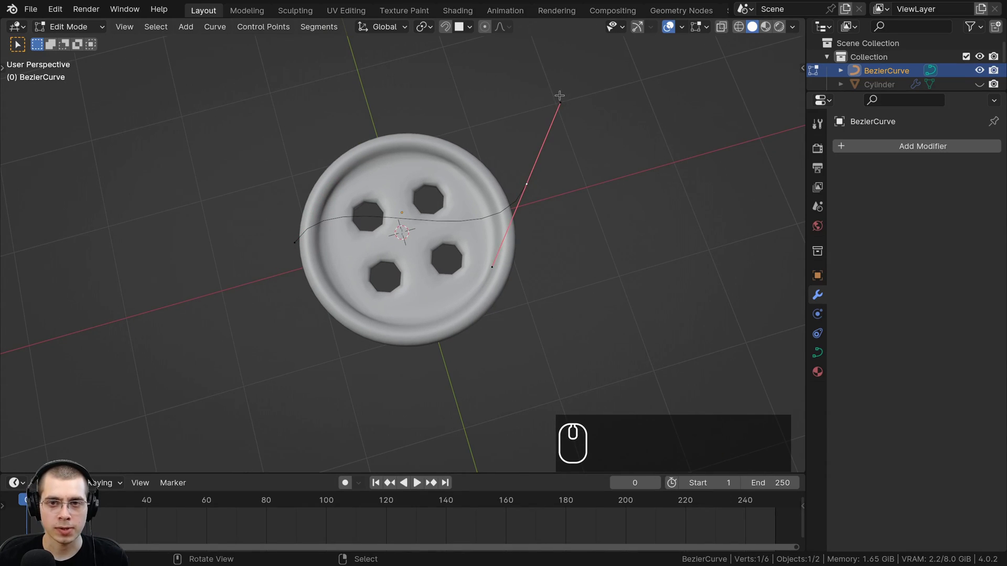
right_click(491, 269)
key("g")
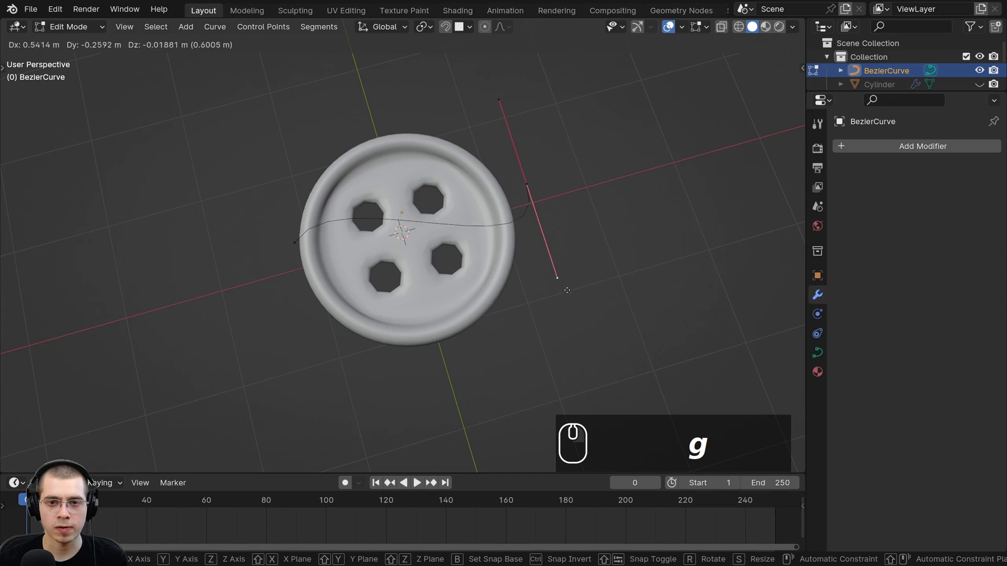
left_click(567, 292)
middle_click_drag(525, 294, 467, 291)
scroll(468, 291, "up", 2)
key("g")
left_click(575, 279)
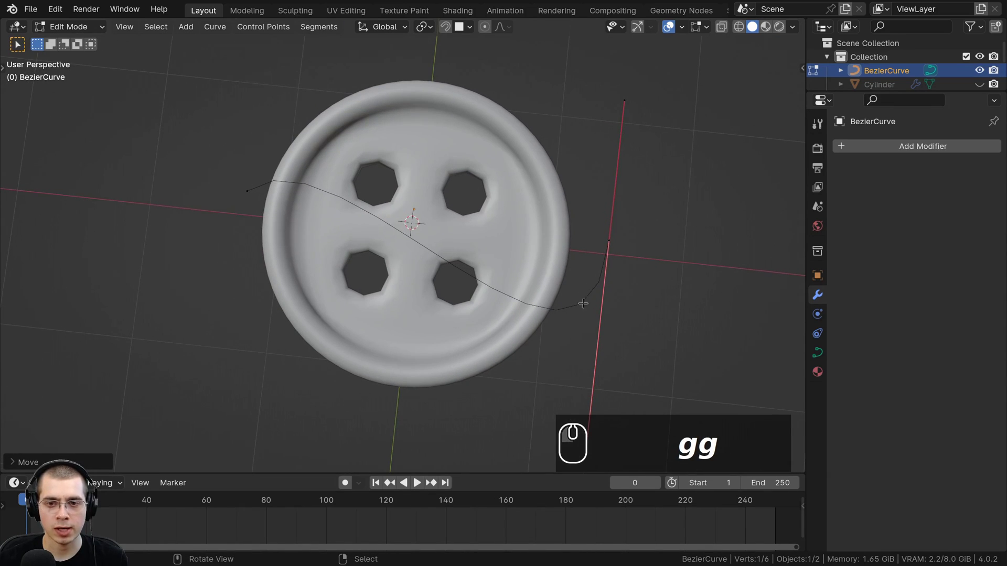
Rotate the curve's -X end control point and reposition its +Y side handle to form an S-shaped curve
right_click(242, 193)
scroll(242, 193, "down", 3)
key("r")
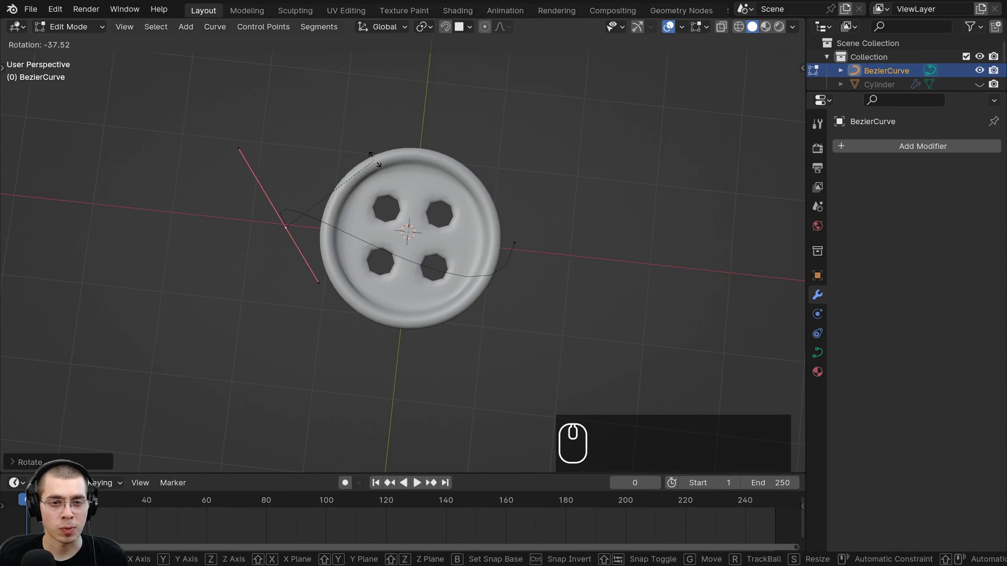
left_click(354, 189)
right_click(304, 135)
key("g")
left_click(288, 110)
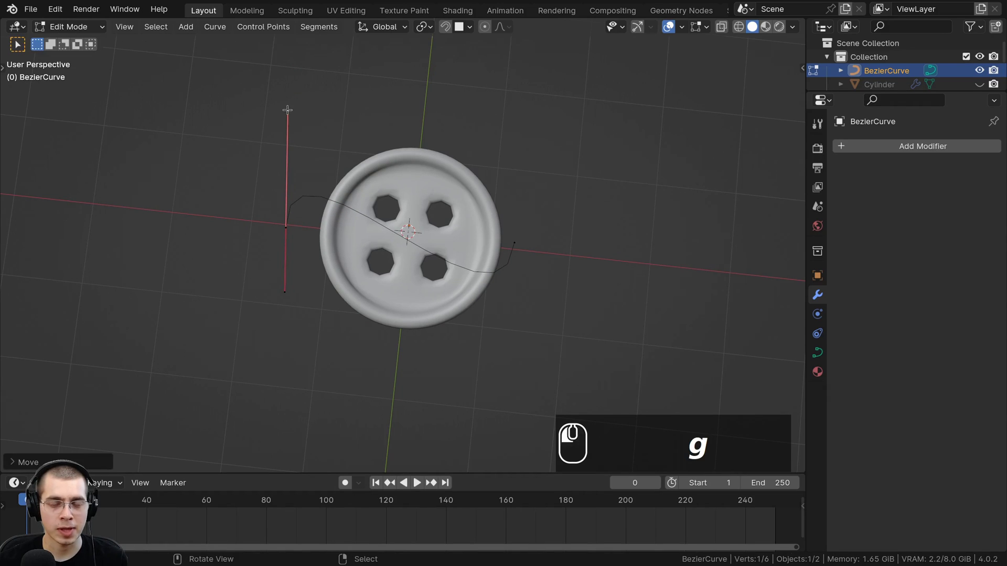
key("g")
left_click(291, 169)
Move the curve's +X end control point in close to the button's outer rim
scroll(351, 291, "up", 2)
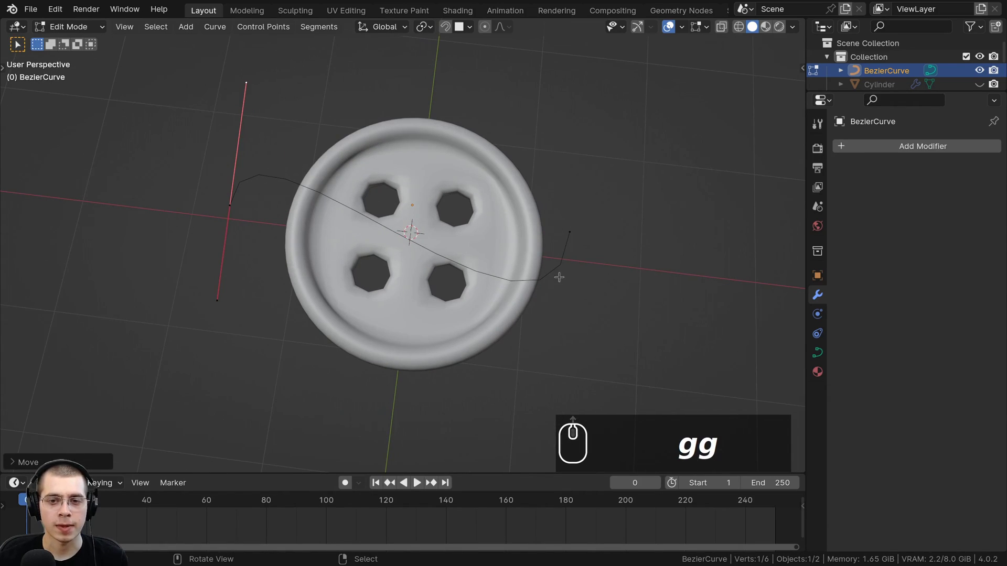
left_click(571, 231)
key("g")
left_click(582, 219)
scroll(582, 219, "down", 2)
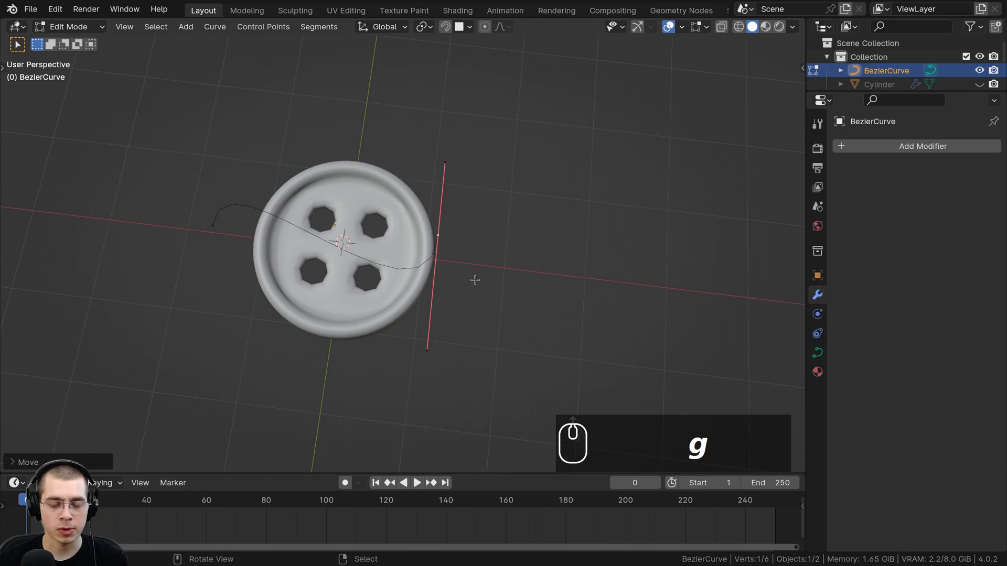
Try extruding an extra control point outwards from the curve's +X end, and delete its vertex
key("e")
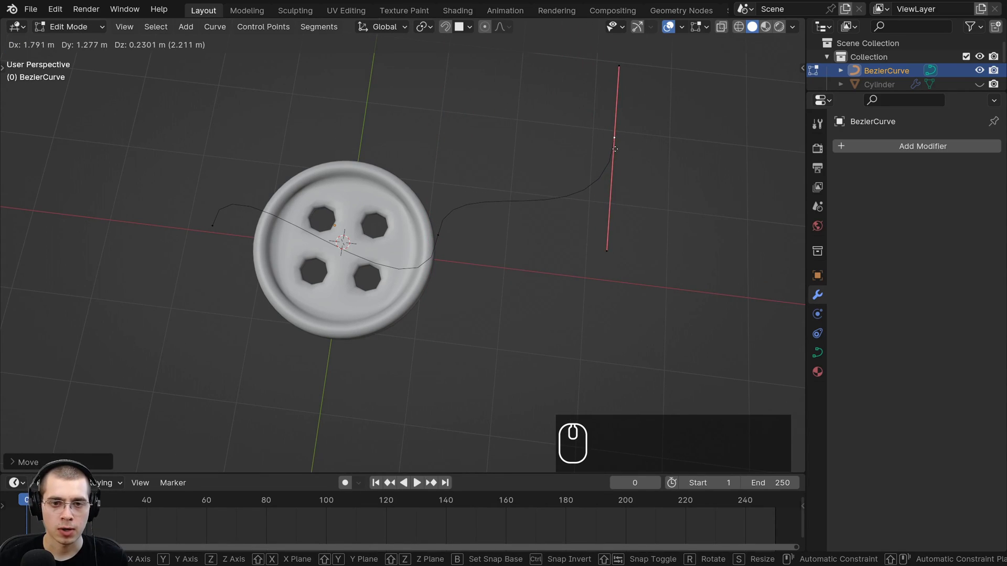
left_click(613, 147)
key("x")
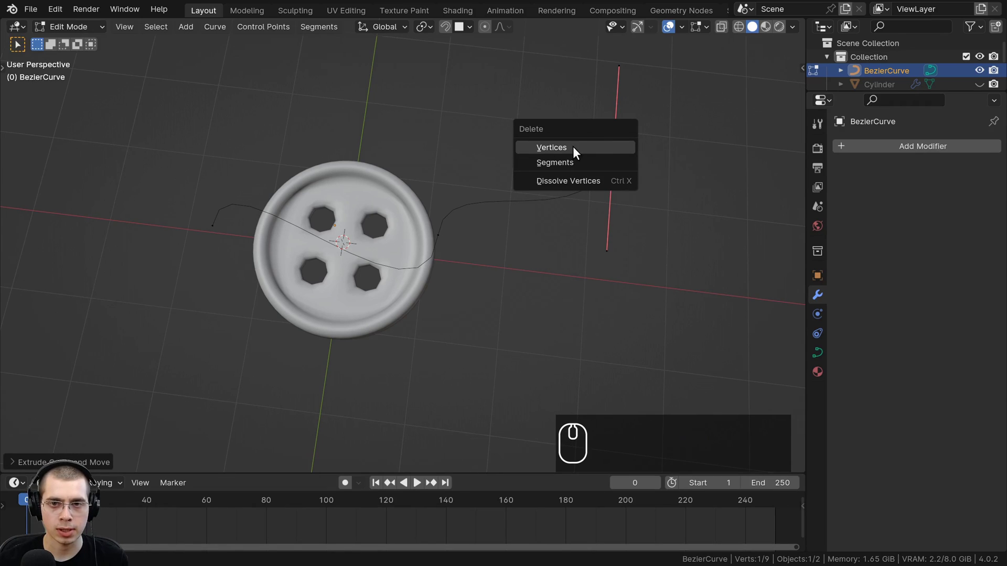
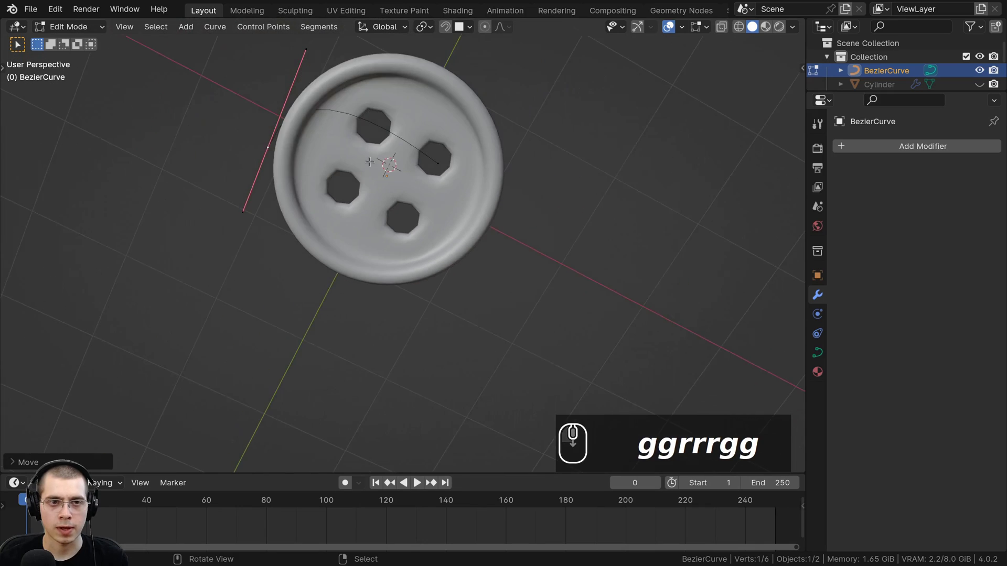
Move the curve's outer end point towards the hole diagonally opposite its other end and scale its handles down
left_click(382, 225)
scroll(535, 209, "up", 2)
middle_click_drag(539, 205, 569, 237, "shift")
key("s")
left_click(394, 198)
Rotate and shift the curve's selected end point so the thread dips into the diagonally opposite button hole
middle_click_drag(393, 225, 337, 127)
key("r")
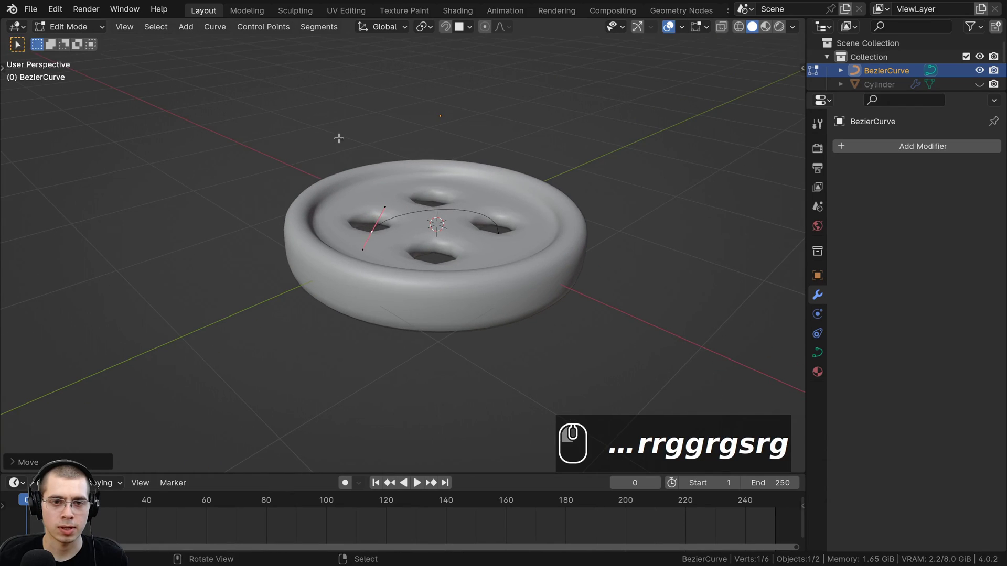
left_click(469, 237)
key("r")
left_click(459, 214)
key("g")
middle_click_drag(454, 211, 444, 258)
key("g")
left_click(433, 224)
scroll(443, 258, "up", 1)
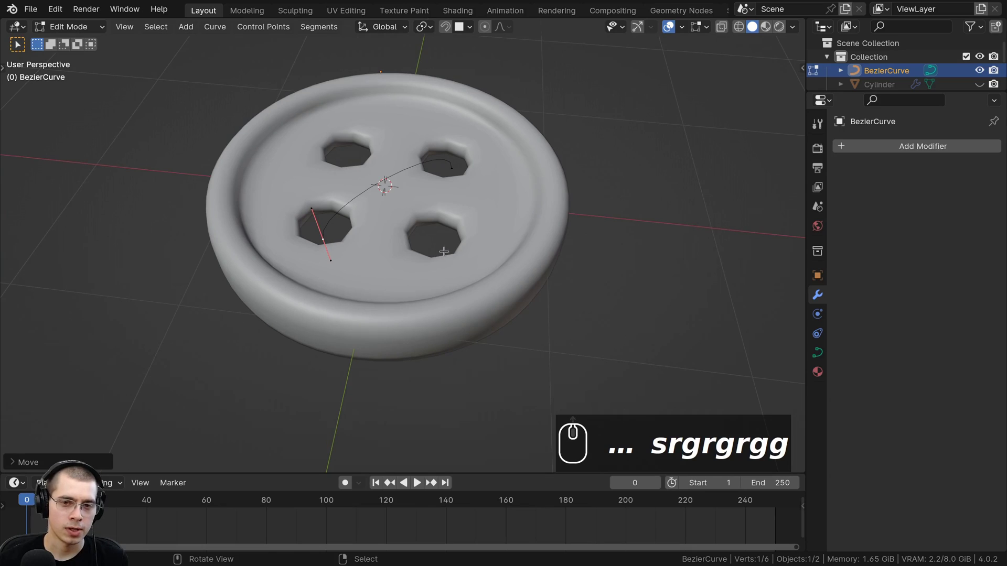
Select the whole curve and shift it to line up with its two diagonal button holes
middle_click_drag(345, 203, 414, 184)
key("g")
left_click(413, 183)
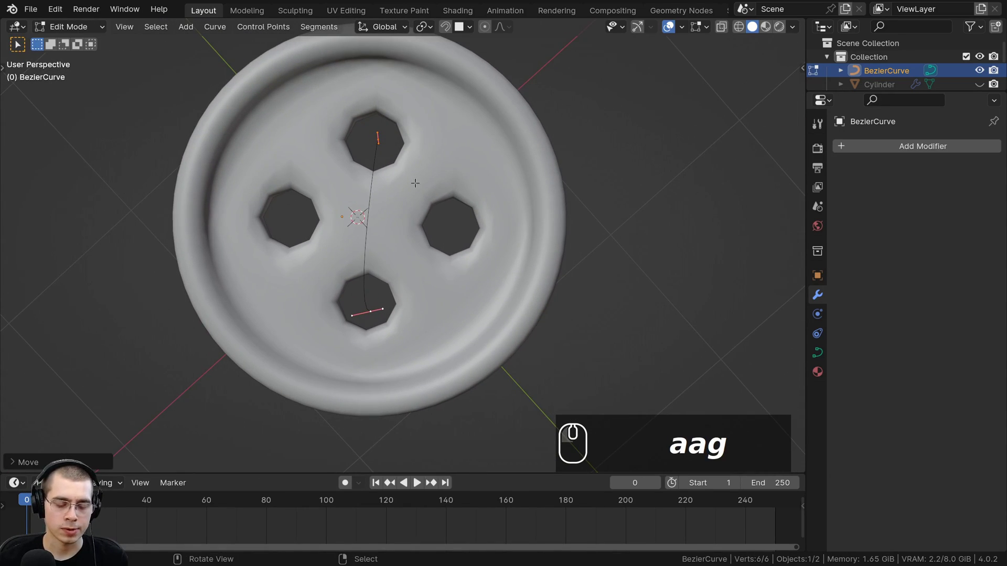
Duplicate the thread curve, then rotate and move the copy so it spans the other diagonal pair of holes
key("shift+d")
left_click(426, 183)
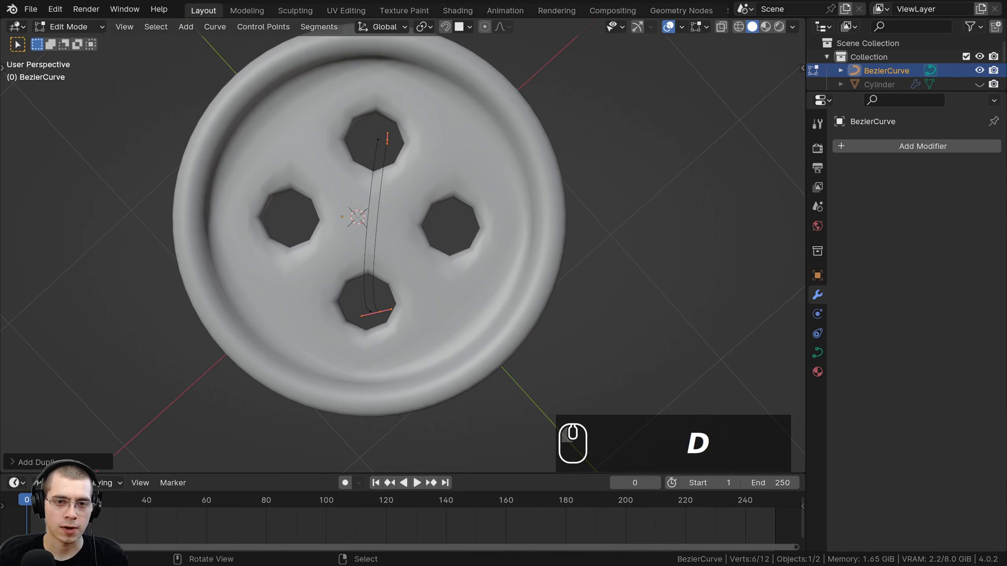
key("r")
left_click(471, 254)
key("g")
left_click(454, 250)
Scale the duplicated curve along Z by about 1.2 so it arches higher over the first one
middle_click_drag(454, 251, 467, 111)
key("g")
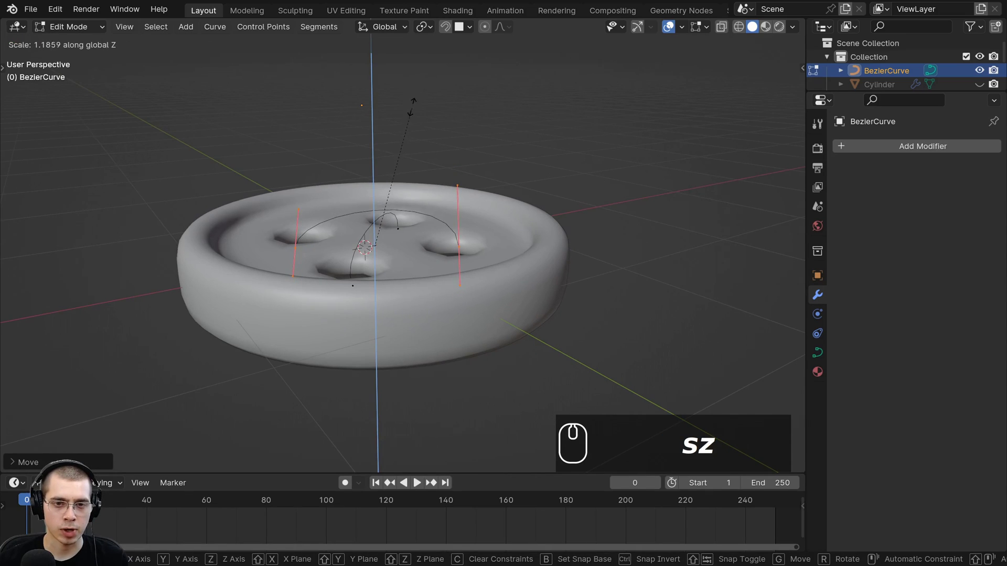
left_click(415, 103)
Rotate and shift the duplicated curve so both its ends sit in their holes, and return to Object Mode
middle_click_drag(449, 135, 474, 140)
key("r")
left_click(474, 139)
key("g")
left_click(447, 140)
middle_click_drag(419, 220, 485, 282)
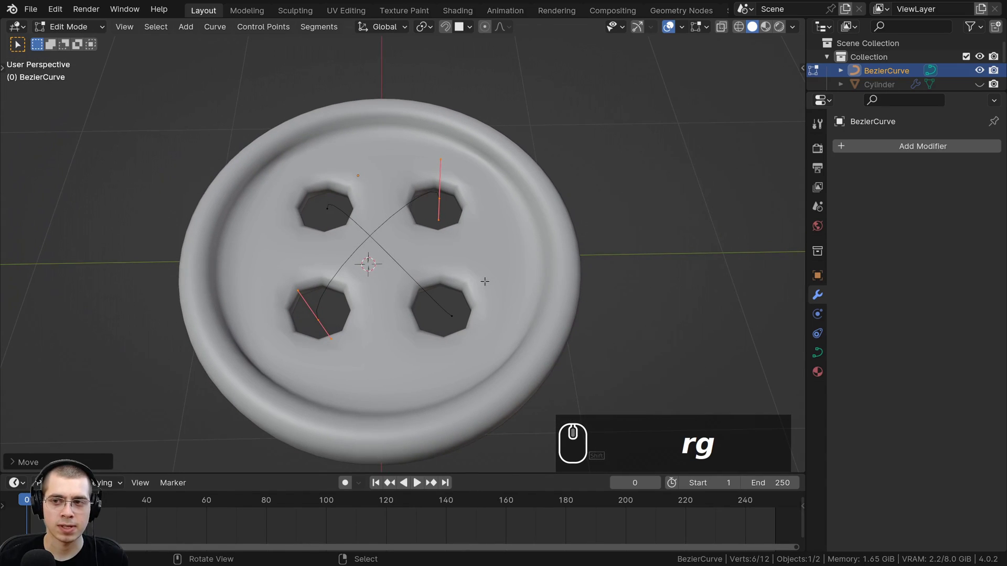
key("Tab")
Give the thread curves a round bevel with a depth of 0.098 m
scroll(470, 268, "up", 2)
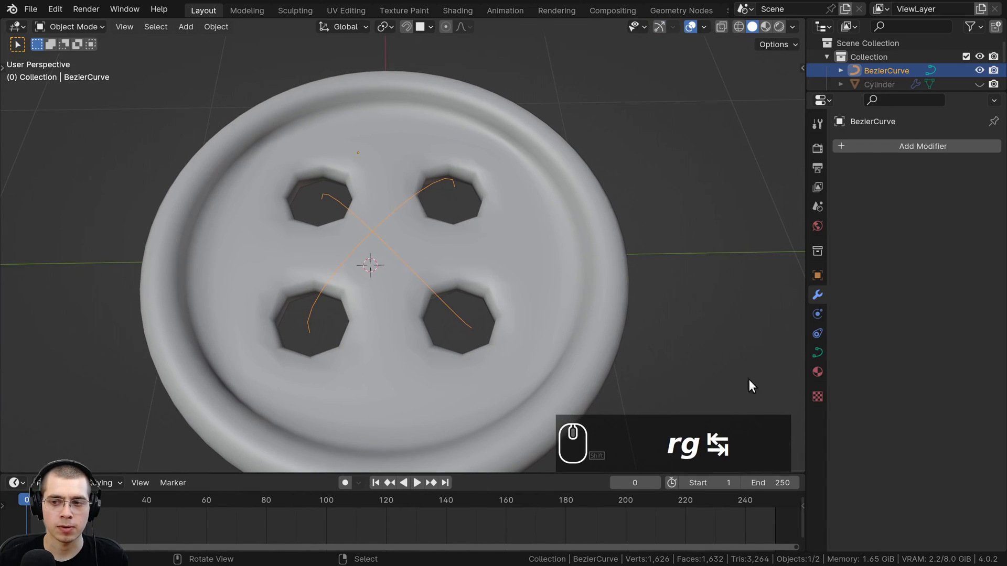
left_click(816, 352)
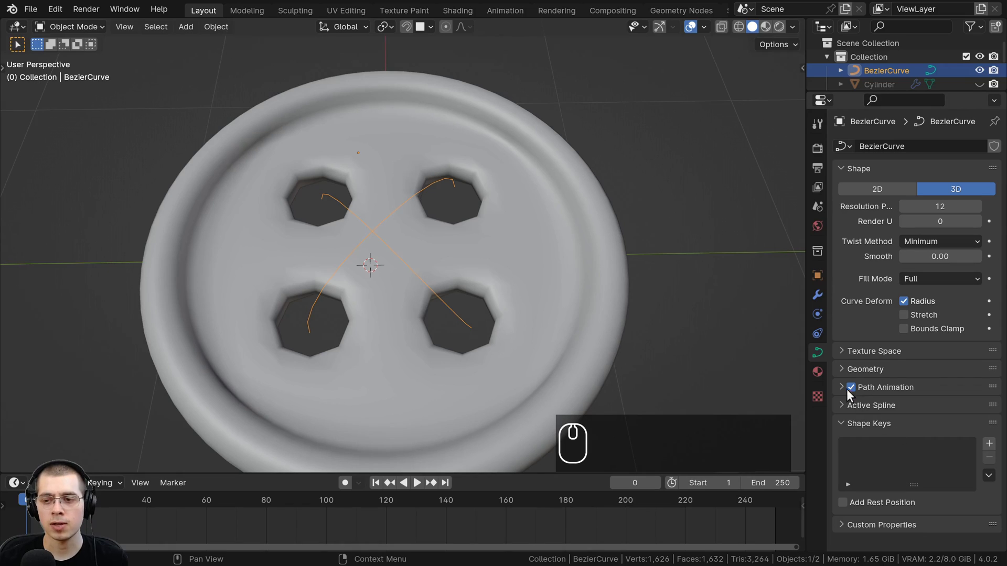
left_click(839, 369)
scroll(838, 366, "down", 6)
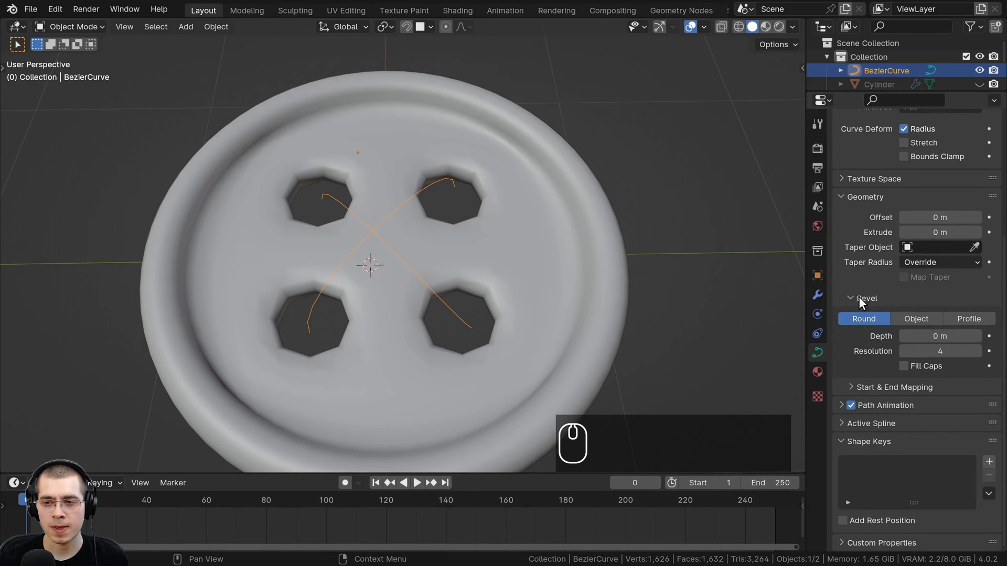
mouse_move(939, 336)
left_mouse_down("shift")
mouse_move(957, 336)
mouse_move(931, 336)
mouse_move(965, 336)
mouse_move(918, 336)
mouse_move(927, 336)
left_mouse_up("shift")
middle_click_drag(529, 341, 420, 234)
scroll(426, 225, "up", 3)
scroll(464, 240, "down", 6)
scroll(434, 225, "up", 2)
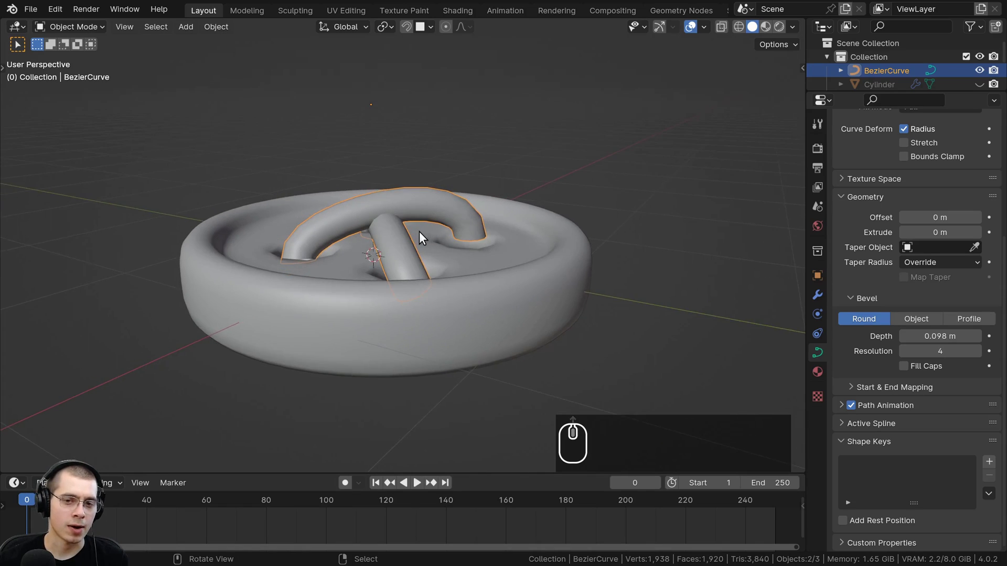
In Edit Mode, rotate, move and rescale one end point of the lower thread so it bends into its hole
scroll(420, 234, "up", 1)
key("Tab")
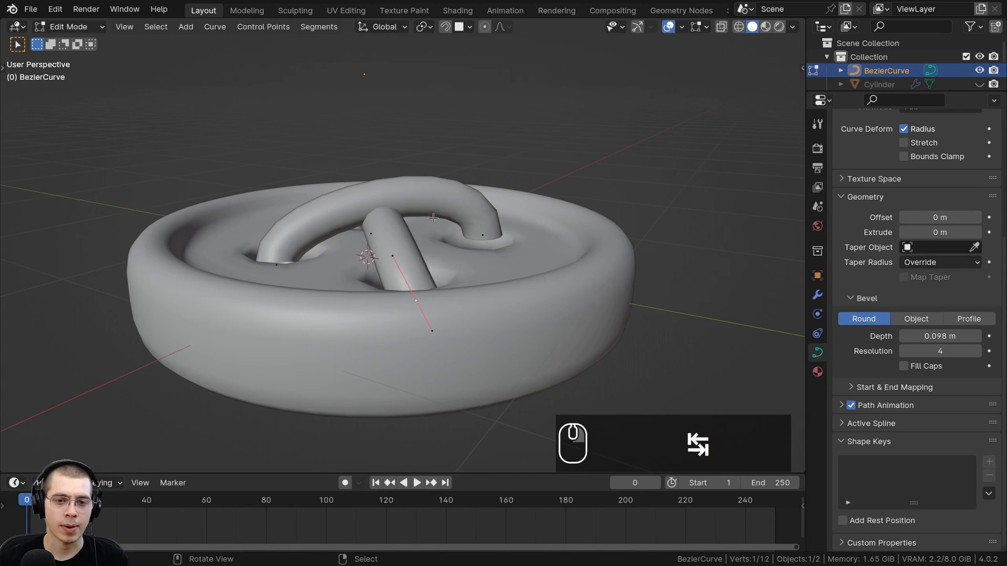
key("r")
key("g")
key("r")
key("g")
left_click(682, 225)
middle_click_drag(616, 191, 571, 252)
key("s")
left_click(591, 176)
key("g")
left_click(585, 184)
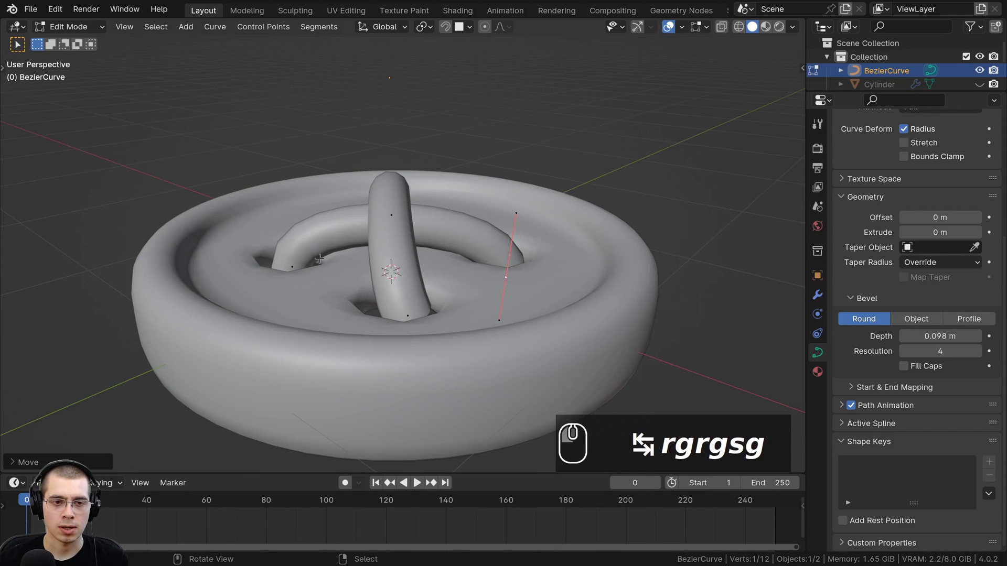
Rotate and shift the lower thread's opposite end point into its hole, and adjust a handle on the thread
key("r")
left_click(306, 219)
key("g")
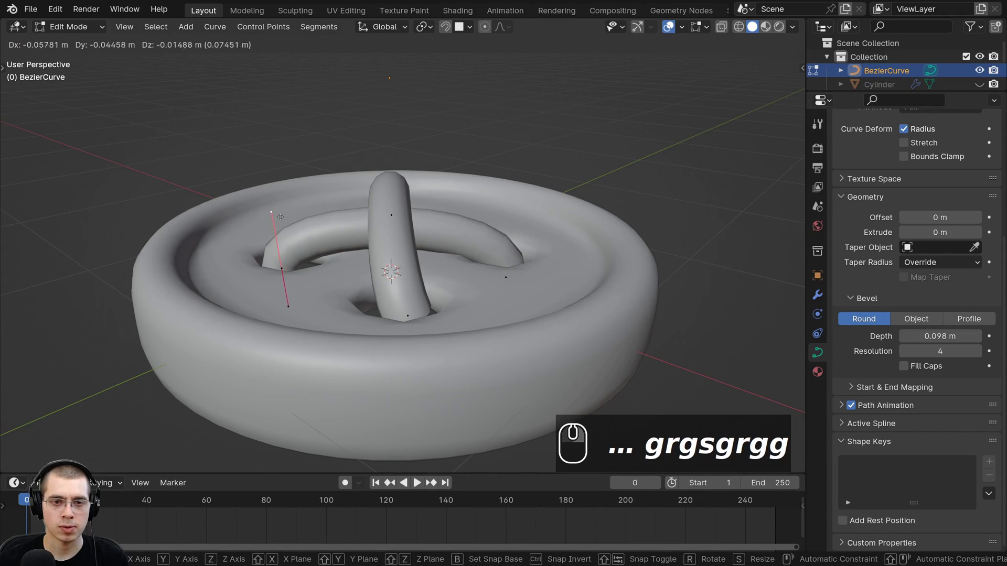
left_click(301, 238)
key("g")
left_click(530, 217)
left_click(582, 225)
Raise the upper handle at one end of the upper thread, then lower and rescale that end point into its hole
middle_click_drag(592, 234, 477, 219)
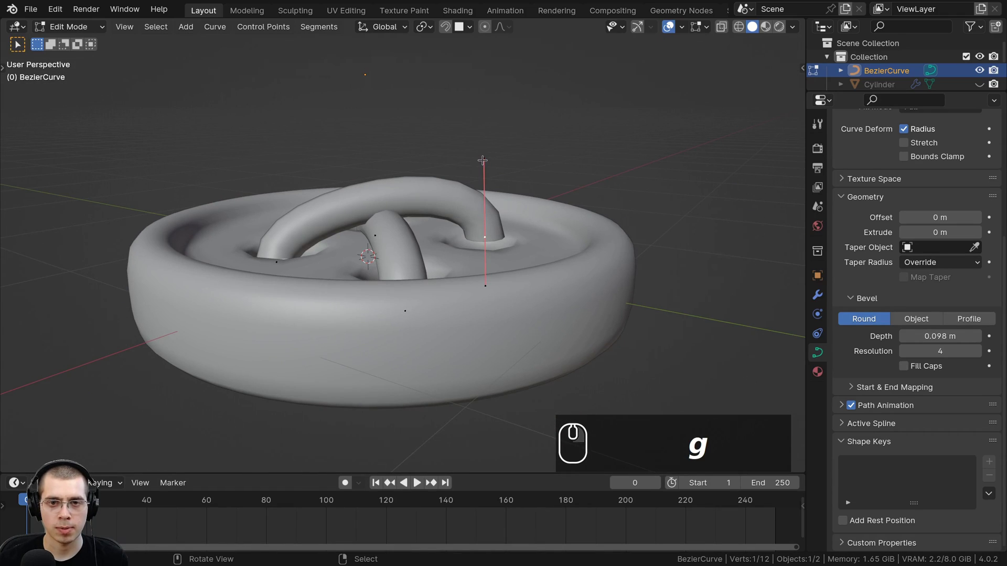
key("g")
left_click(484, 135)
left_click(487, 237)
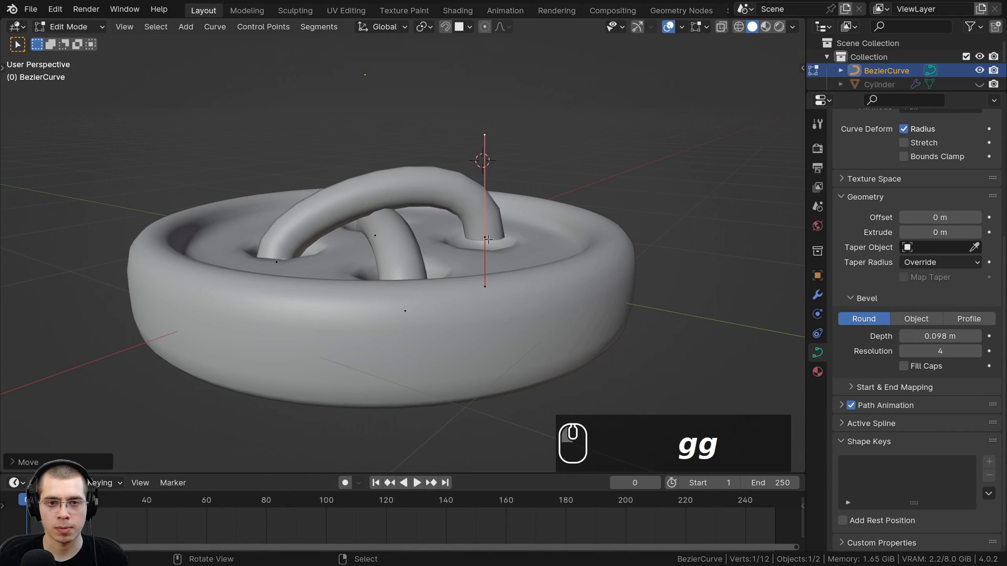
key("g")
left_click(487, 248)
key("s")
left_click(507, 288)
key("g")
left_click(489, 301)
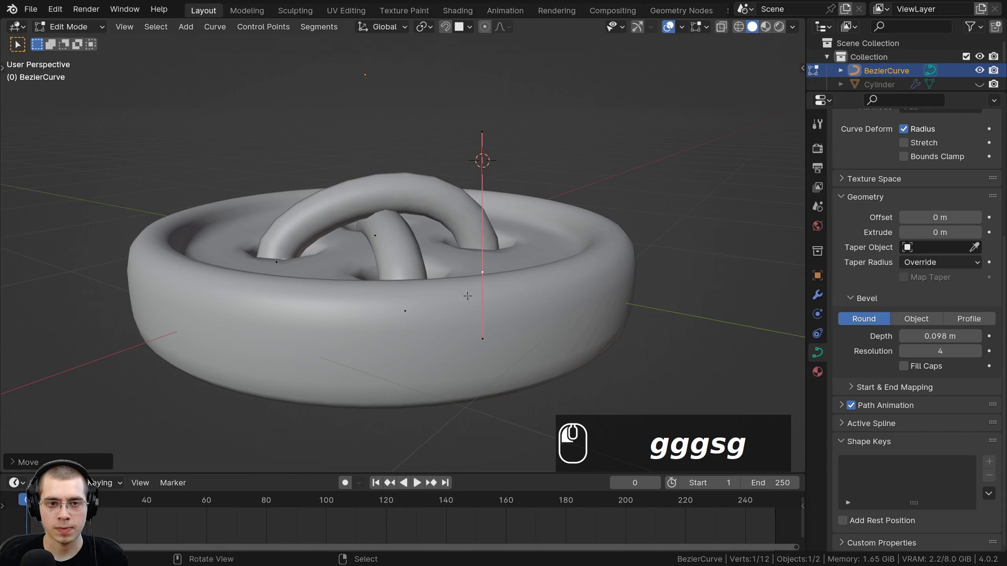
Scale, freely rotate and move the upper thread's other end point into its hole, and return to Object Mode
left_click(278, 260)
key("s")
left_click(315, 236)
key("g")
left_click(314, 236)
scroll(402, 230, "down", 2)
middle_click_drag(505, 215, 409, 294)
scroll(442, 244, "down", 1)
key("r")
key("r")
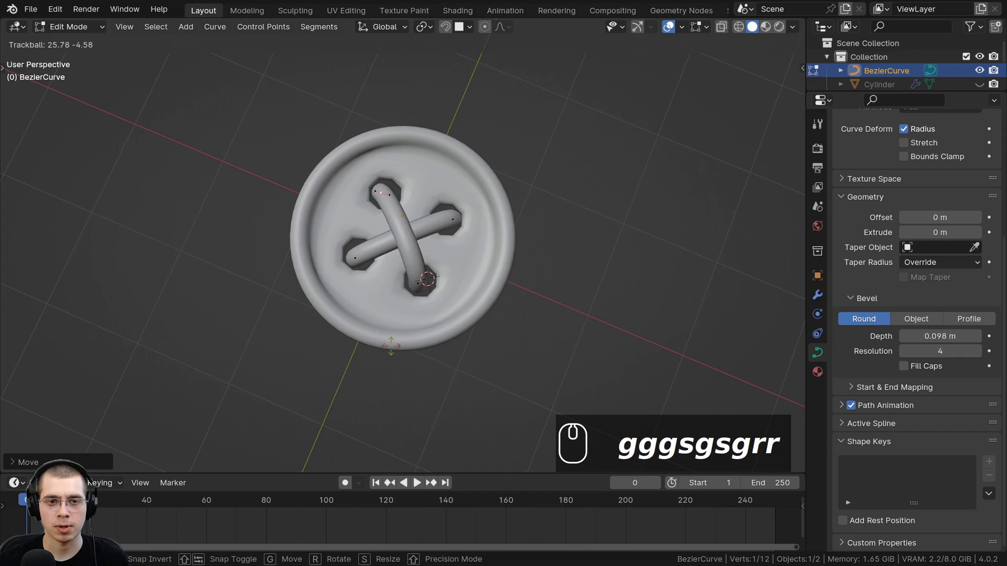
middle_click_drag(396, 291, 539, 157)
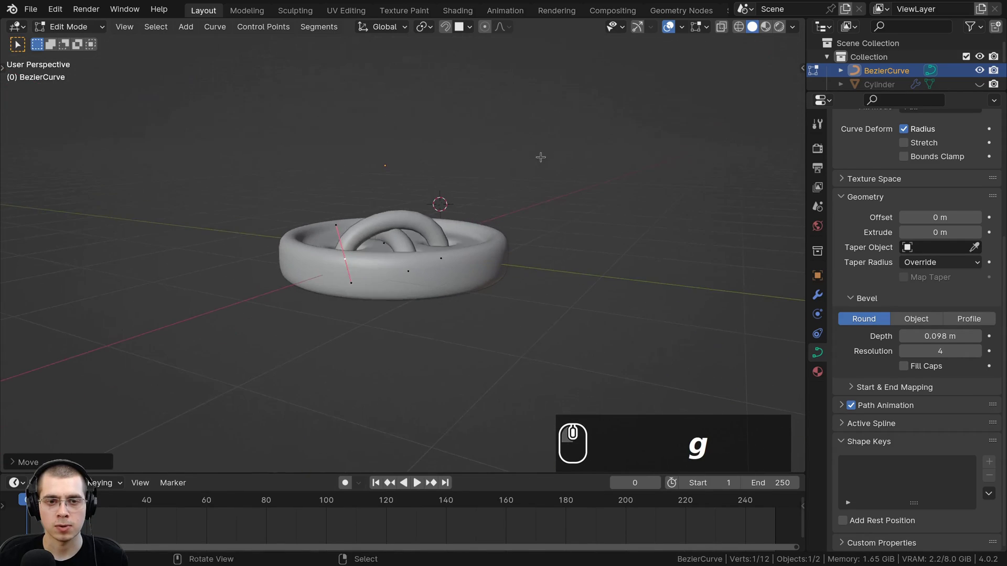
key("g")
left_click(532, 167)
middle_click_drag(449, 173, 448, 184)
scroll(462, 204, "up", 3)
key("Tab")
Deselect the thread and unhide all hidden snowman objects
middle_click_drag(479, 223, 453, 209)
key("a")
scroll(453, 209, "down", 2)
scroll(453, 208, "down", 3)
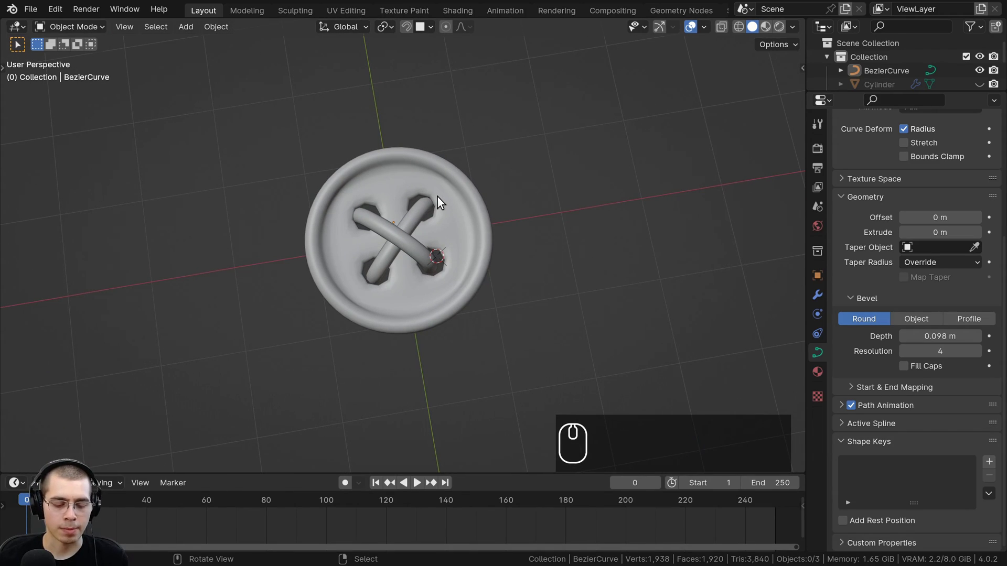
key("alt+h")
scroll(435, 187, "down", 2)
middle_click_drag(436, 199, 539, 254)
scroll(474, 291, "up", 3)
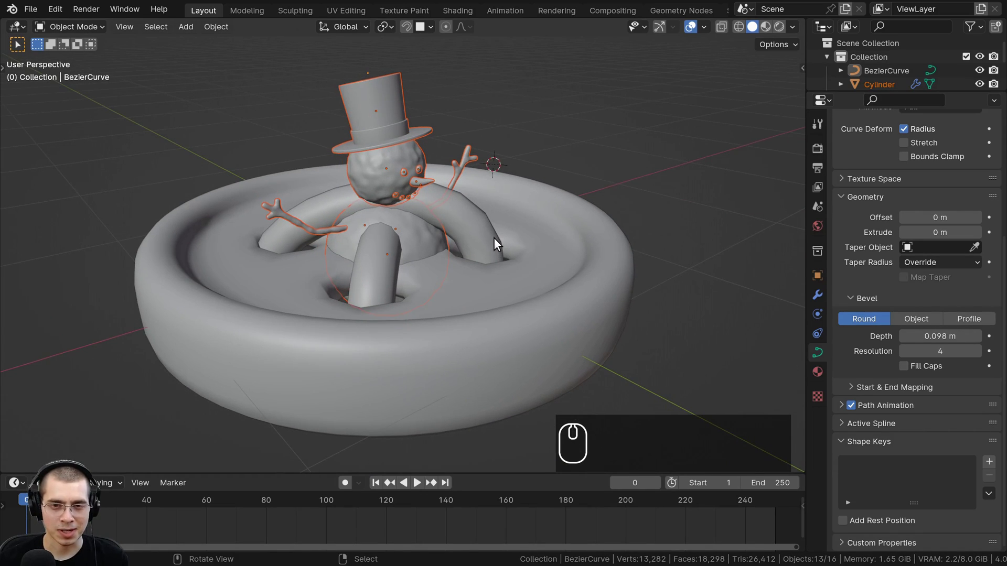
Select the button together with its thread curves and scale them down to a small size for the snowman
left_click(494, 238)
left_click(551, 238)
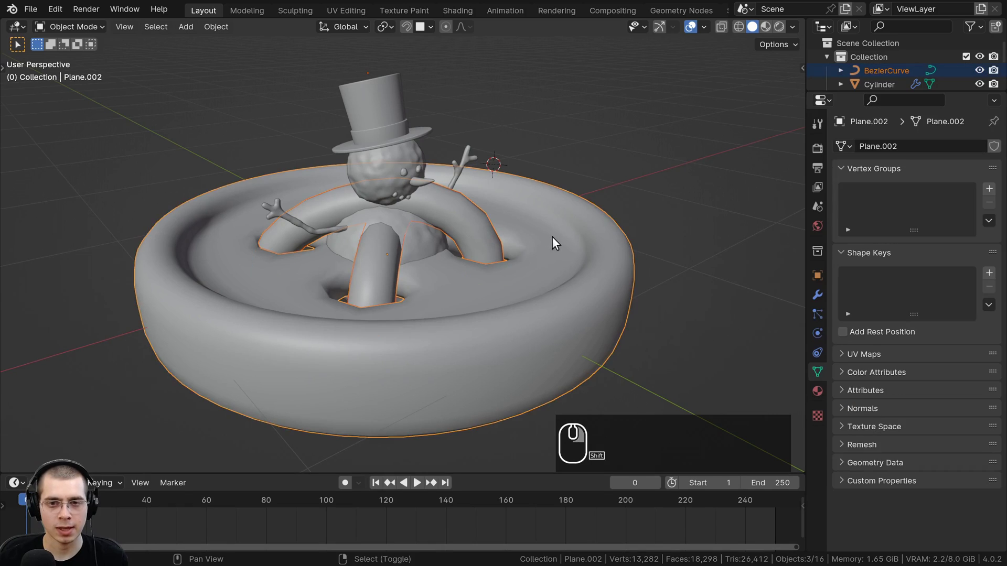
scroll(552, 237, "down", 2)
key("s")
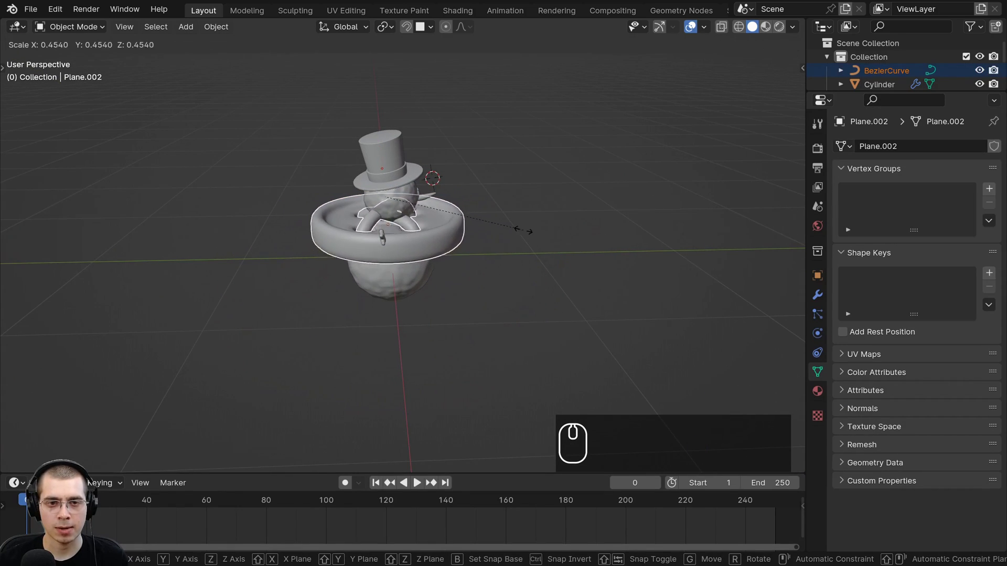
left_click(411, 212)
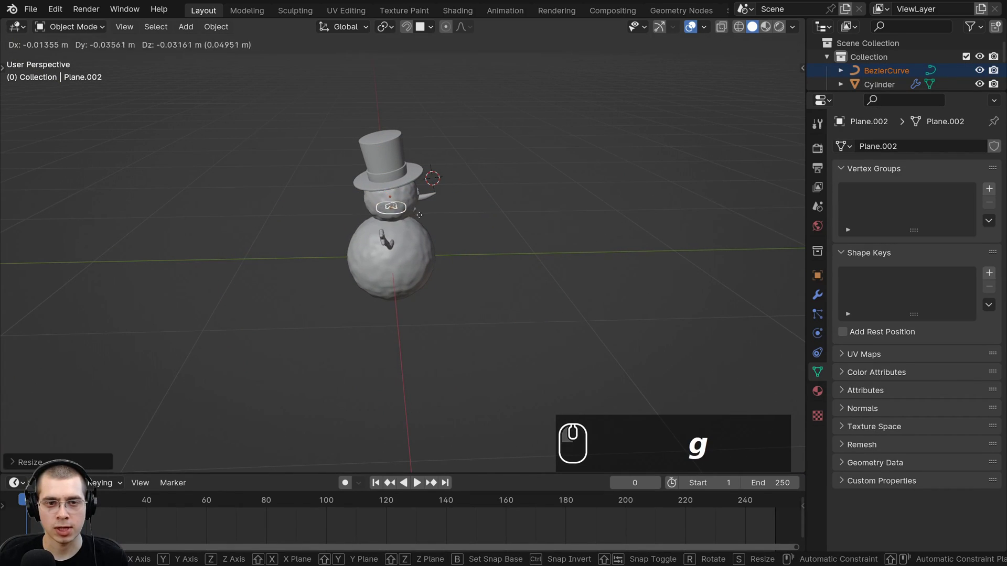
Move the small button and thread out to the front of the snowman's lower body
left_click(455, 237)
key("g")
middle_click_drag(457, 234, 613, 298)
left_click(393, 235)
Scale the button and thread down further and move them close to the front surface of the lower snowball
scroll(613, 298, "up", 2)
scroll(615, 304, "up", 1)
key("s")
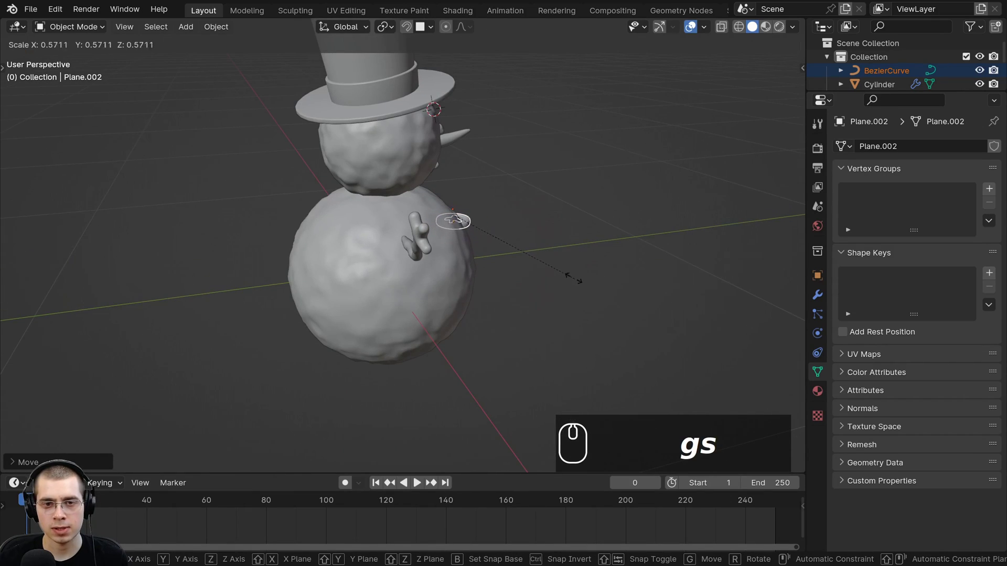
left_click(550, 250)
middle_click_drag(550, 250, 461, 240)
scroll(462, 240, "up", 2)
key("g")
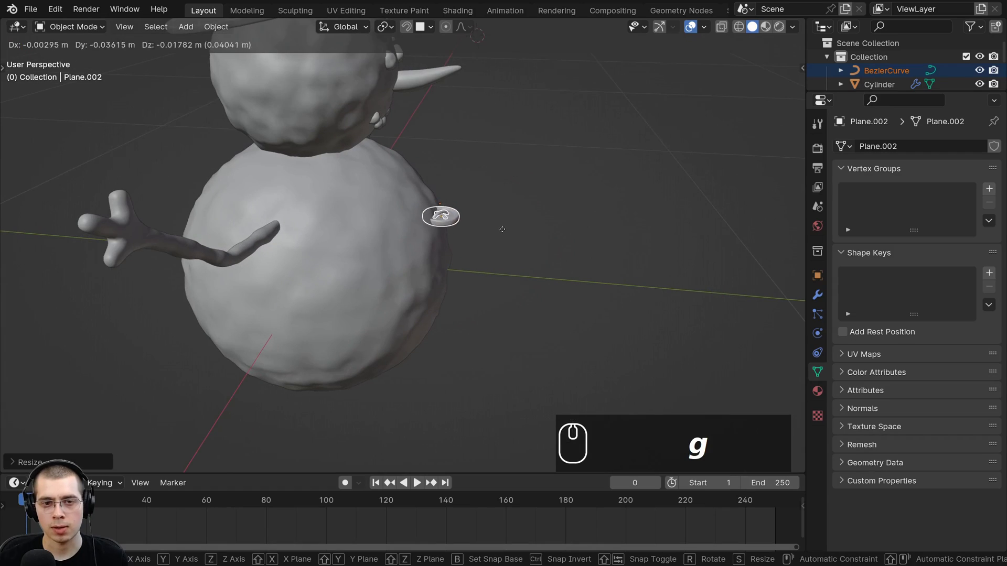
left_click(512, 231)
Rotate the button and thread about 63 degrees around the X axis so the button faces outwards from the belly
scroll(498, 224, "up", 3)
key("r")
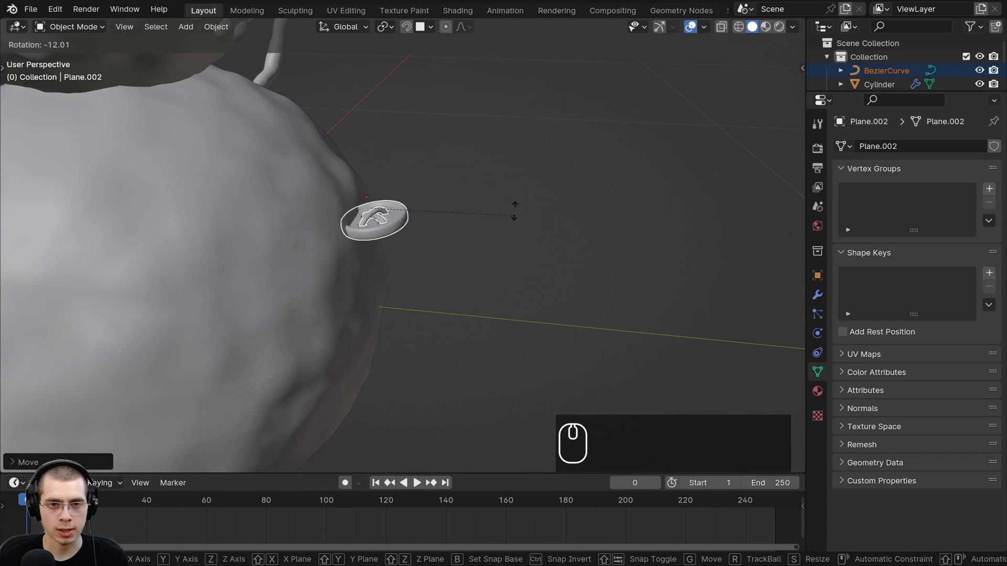
key("x")
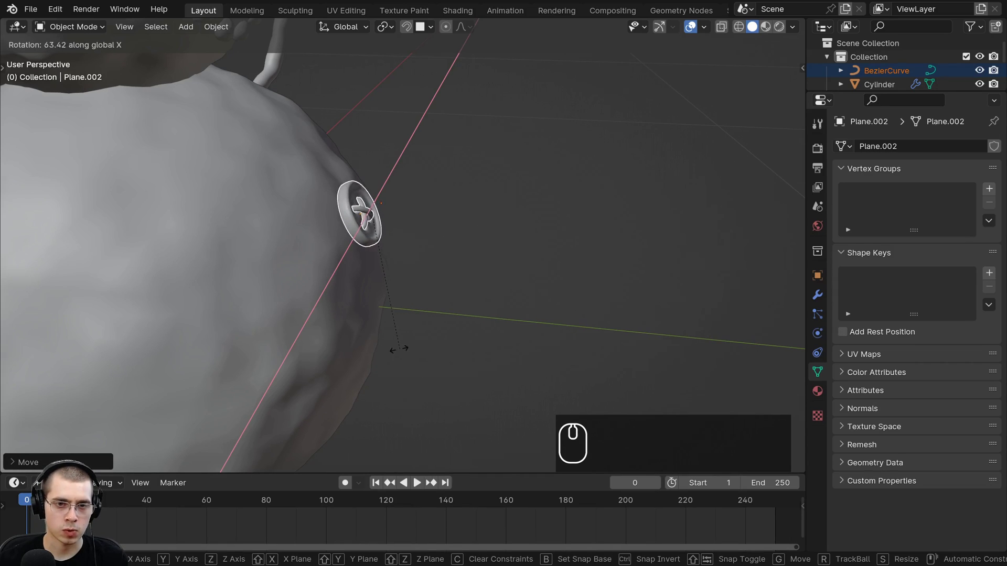
left_click(389, 348)
Fine-tune the button's size and move it in against the belly's curved surface
key("s")
left_click(418, 357)
key("g")
left_click(432, 351)
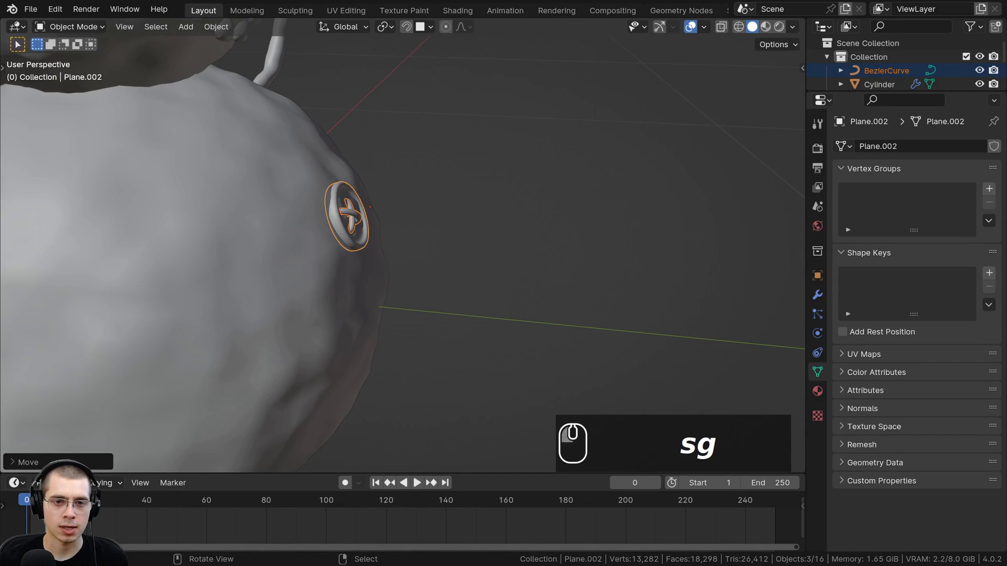
key("s")
left_click(449, 346)
key("g")
left_click(450, 346)
Reposition the button and thread so they sit centred on the front of the upper belly
middle_click_drag(450, 346, 377, 354)
scroll(377, 354, "down", 2)
scroll(379, 278, "up", 3)
key("g")
left_click(397, 263)
middle_click_drag(398, 263, 348, 242)
key("g")
left_click(404, 140)
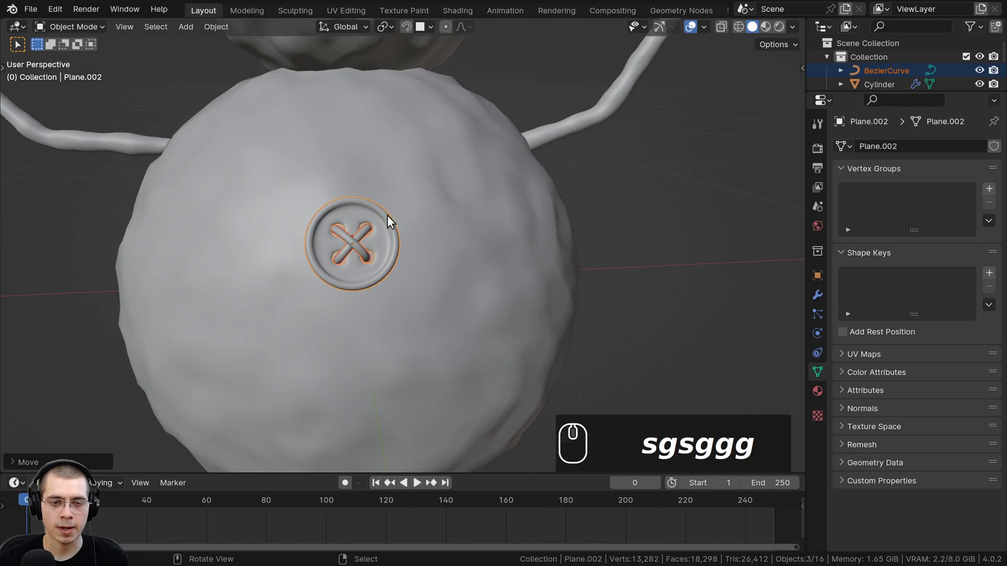
Apply the object transforms to the selected button and thread
key("ctrl+a")
left_click(320, 197)
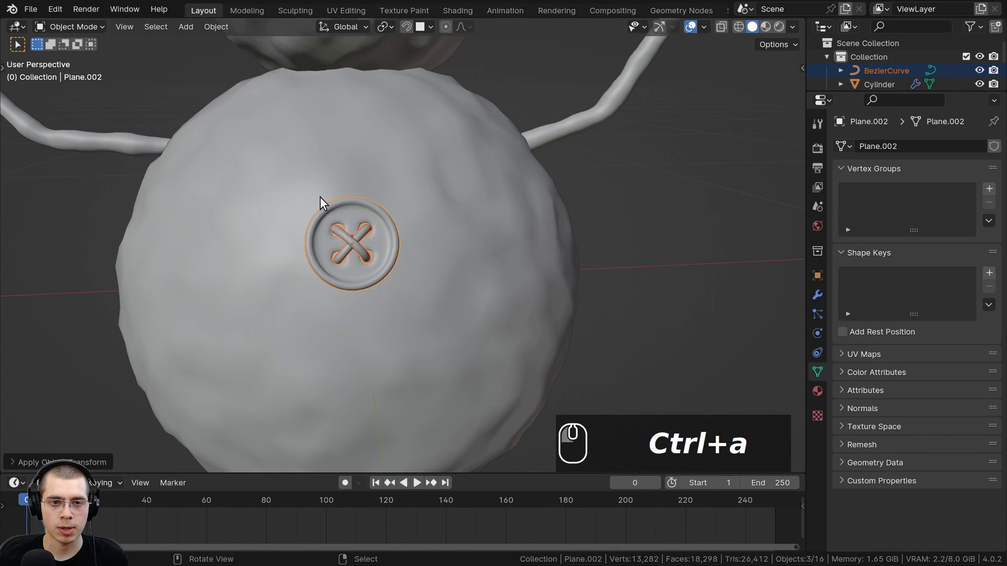
middle_click_drag(319, 203, 452, 266)
key("ctrl+a")
left_click(434, 306)
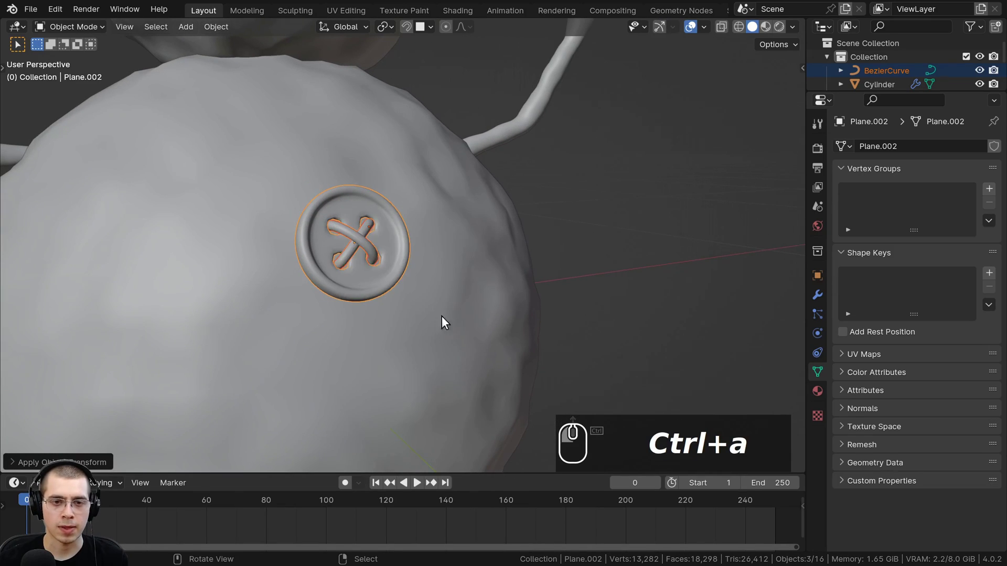
Adjust the button's rotation, size and position against the belly, and apply the object transforms again
middle_click_drag(434, 306, 587, 279)
key("r")
left_click(587, 279)
key("s")
left_click(498, 300)
middle_click_drag(499, 300, 386, 335)
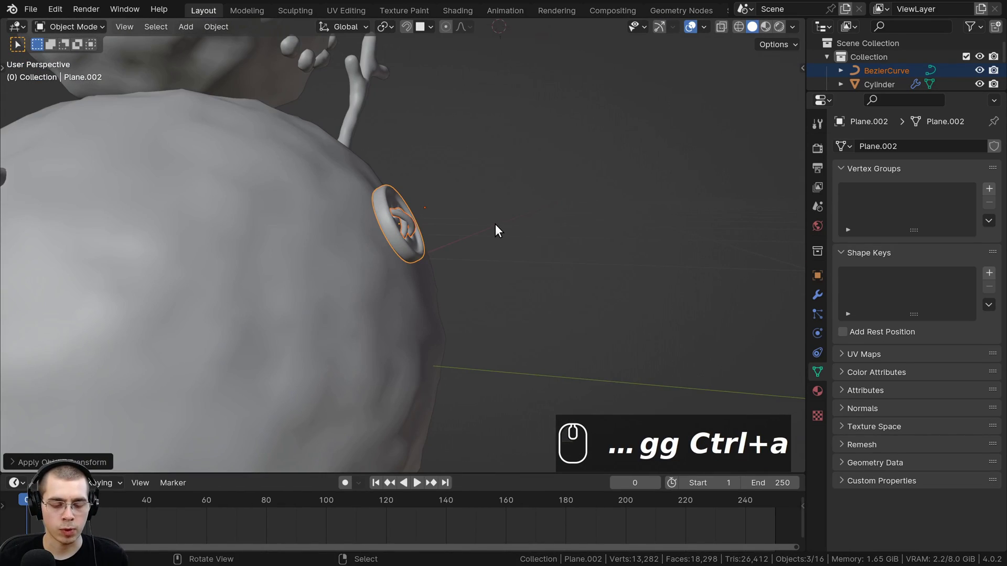
Duplicate the button with its thread and place the copy below the first one on the belly
middle_click_drag(495, 225, 489, 188)
key("shift+d")
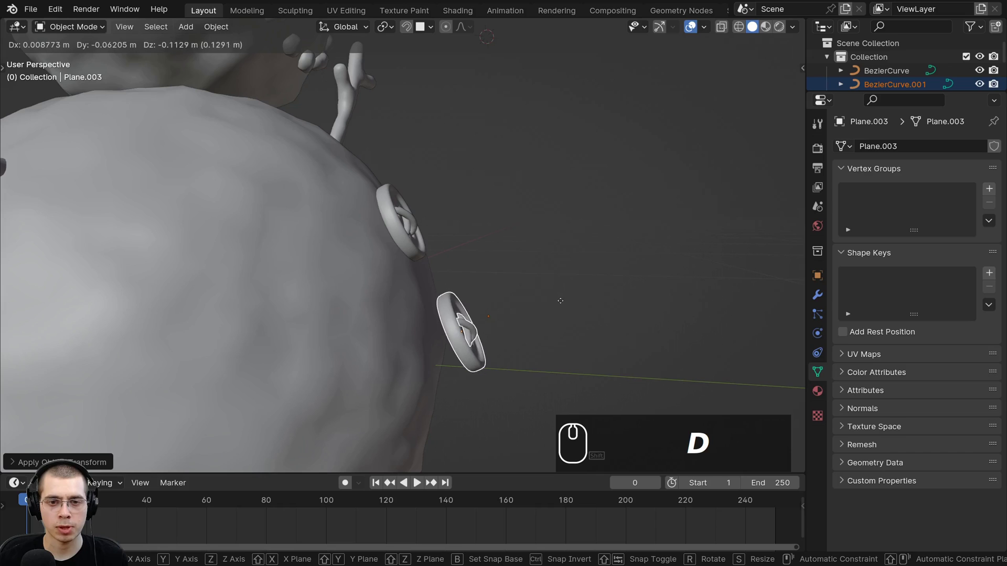
left_click(555, 300)
scroll(580, 147, "up", 3, "shift")
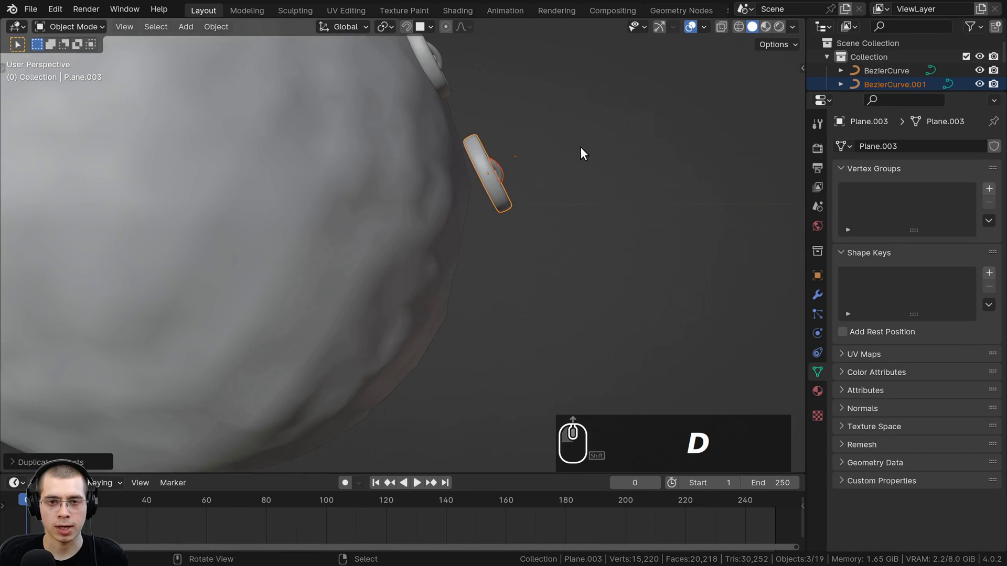
key("g")
left_click(537, 204)
Move the second button beneath the first and rotate it to follow the slope of the snowball
middle_click_drag(537, 203, 417, 306)
key("g")
left_click(369, 215)
left_click(570, 225)
key("r")
left_click(571, 216)
key("g")
left_click(567, 215)
key("g")
left_click(401, 203)
Refine the second button's tilt with free rotation and set it flush against the belly
scroll(407, 213, "up", 3)
key("r")
key("r")
left_click(403, 212)
key("g")
left_click(575, 203)
key("r")
left_click(586, 202)
key("g")
left_click(587, 199)
scroll(429, 222, "down", 3)
scroll(409, 296, "down", 3)
middle_click_drag(401, 252, 404, 301, "shift")
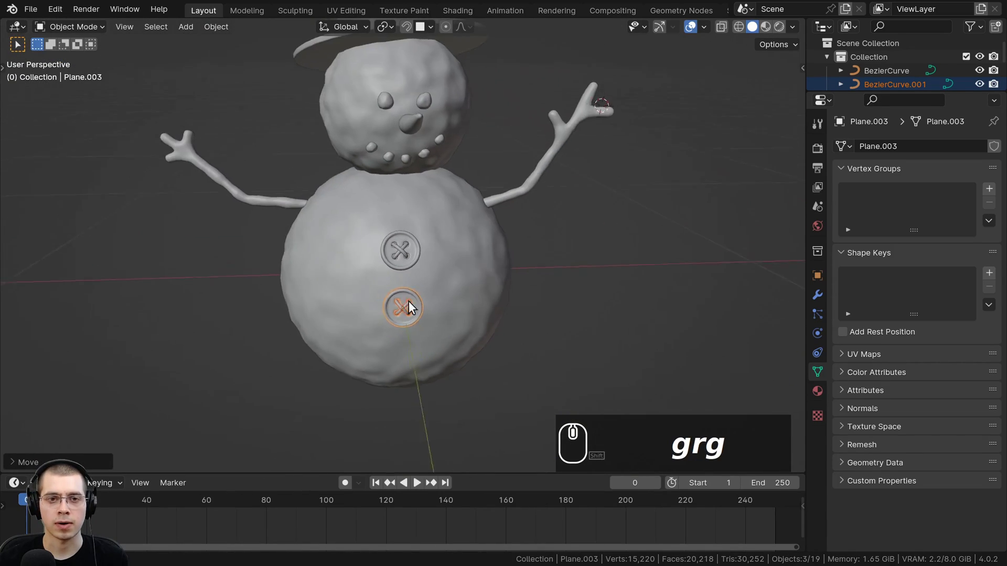
Select the upper button and fine-tune its rotation and position so it sits flush against the belly
scroll(407, 296, "up", 3)
left_click(420, 246)
left_click(421, 247)
scroll(576, 202, "up", 1)
middle_click_drag(448, 252, 528, 346)
key("r")
key("g")
left_click(569, 178)
Deselect all objects and save the Blender file
key("alt+a")
scroll(402, 252, "down", 6)
key("ctrl+s")
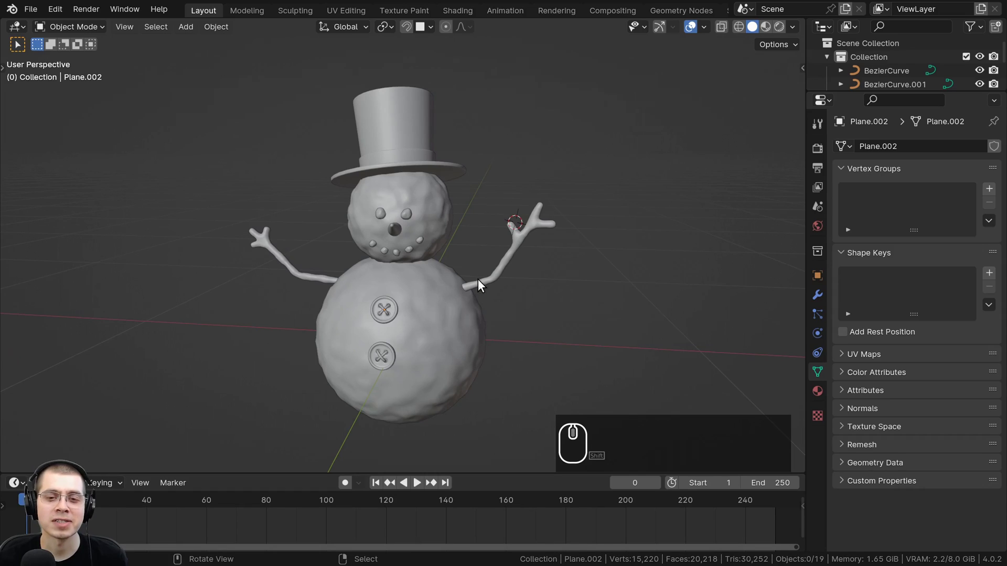
Inspect the snowman's two buttons, neck area and face from several angles and distances
scroll(350, 236, "up", 3)
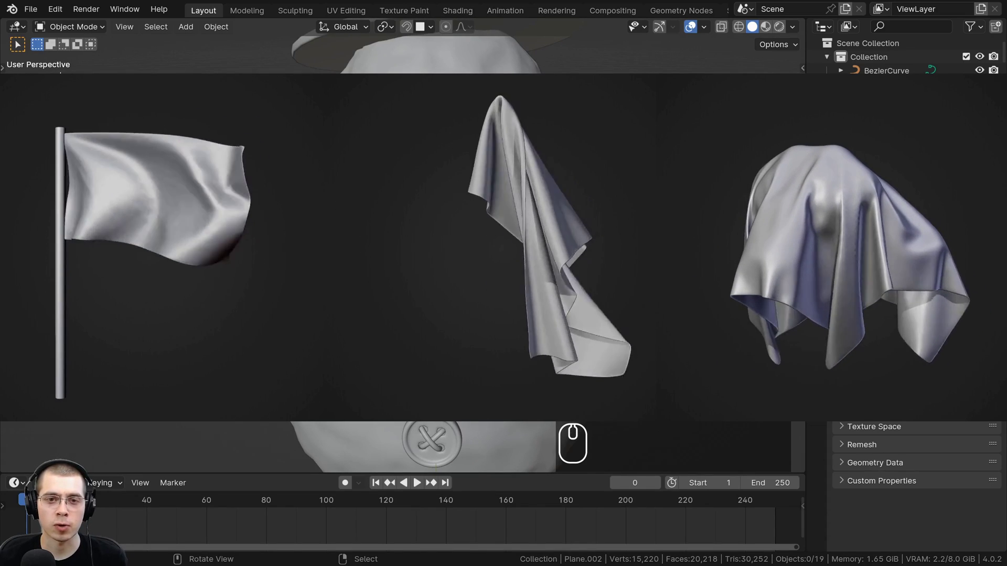
middle_click_drag(430, 412, 436, 442, "shift")
scroll(403, 247, "down", 2)
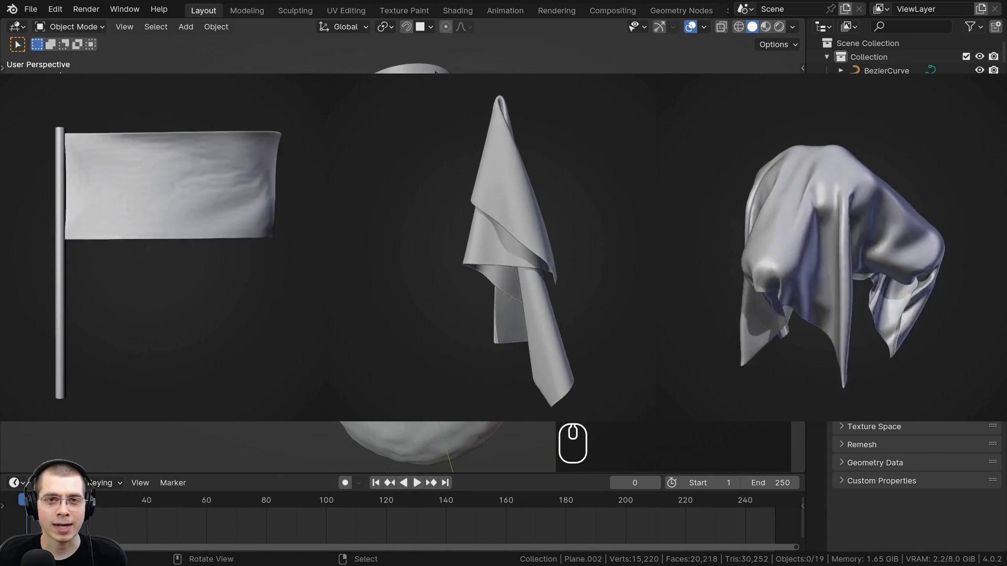
scroll(403, 246, "up", 1)
middle_click_drag(420, 293, 424, 255, "shift")
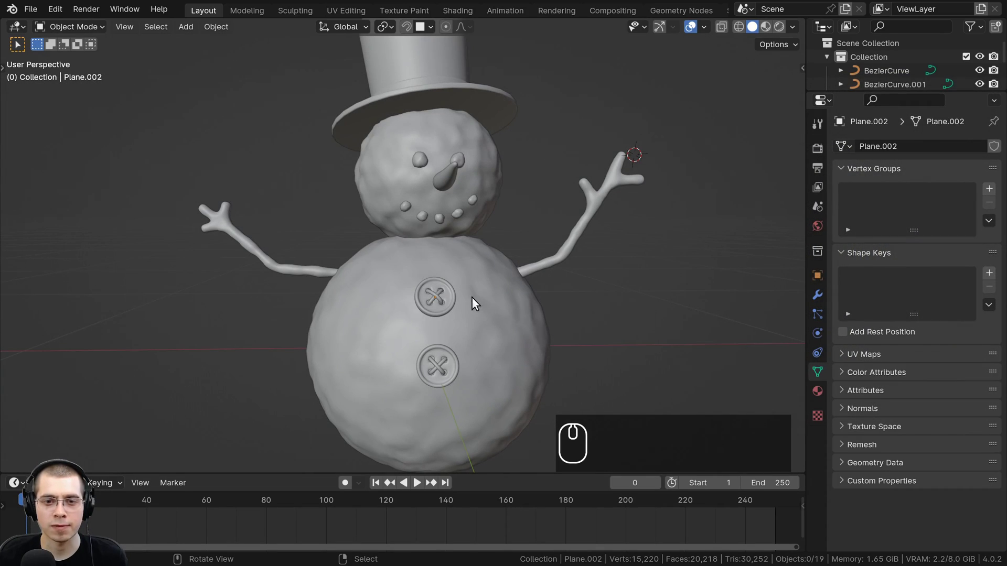
middle_click_drag(472, 297, 420, 259)
scroll(441, 247, "up", 4)
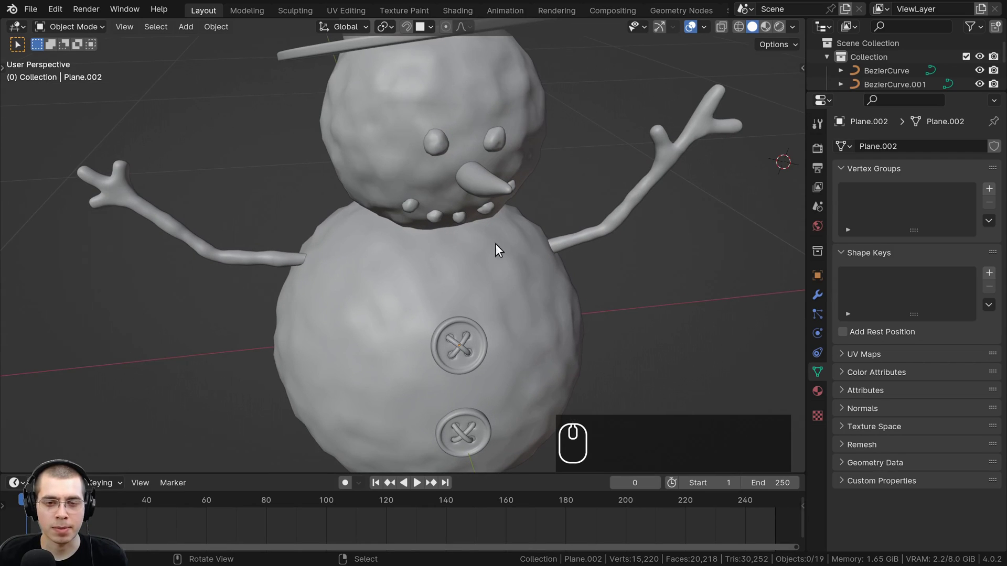
middle_click_drag(476, 253, 447, 242)
scroll(445, 170, "down", 2)
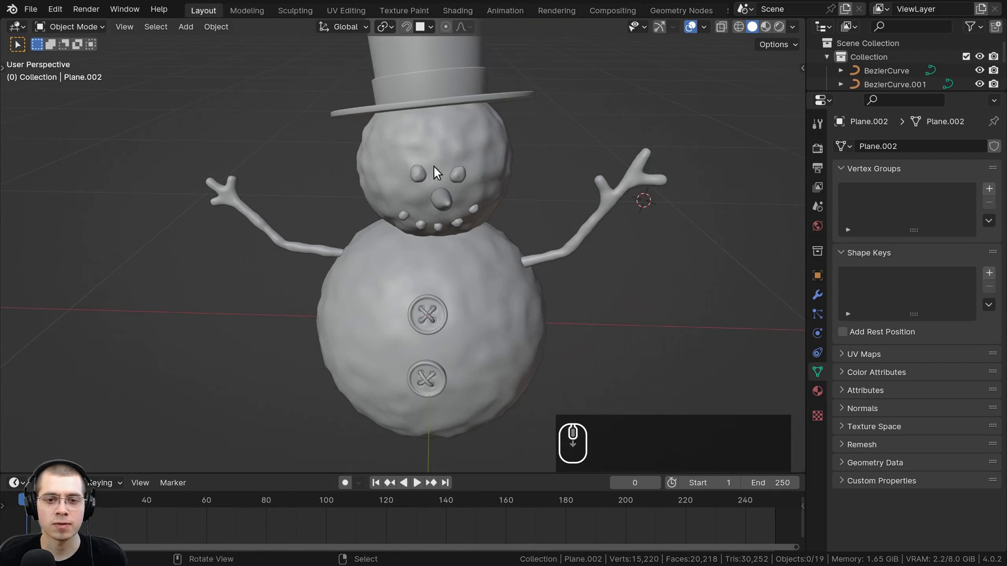
scroll(461, 175, "up", 2)
middle_click_drag(480, 181, 439, 219, "shift")
scroll(475, 250, "down", 1)
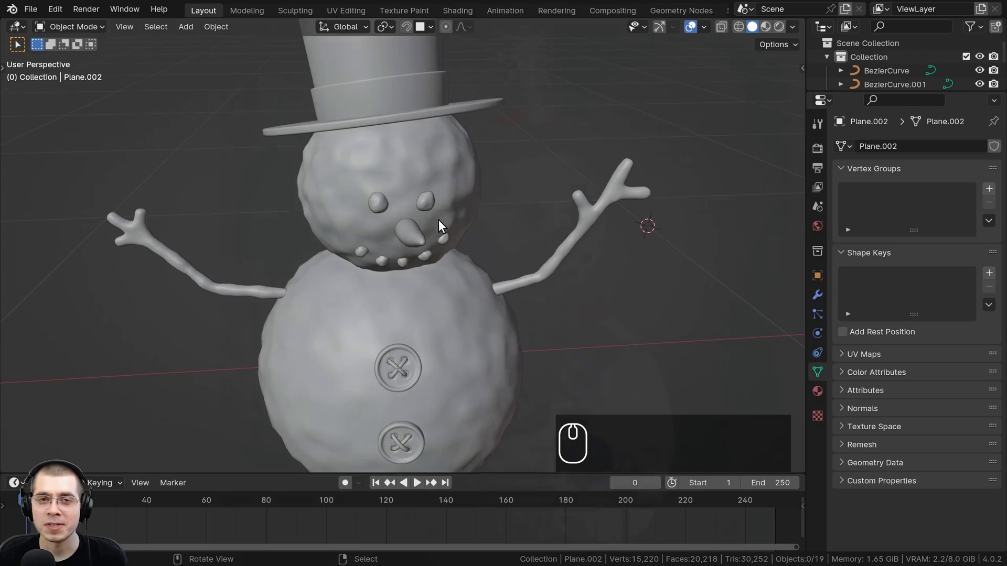